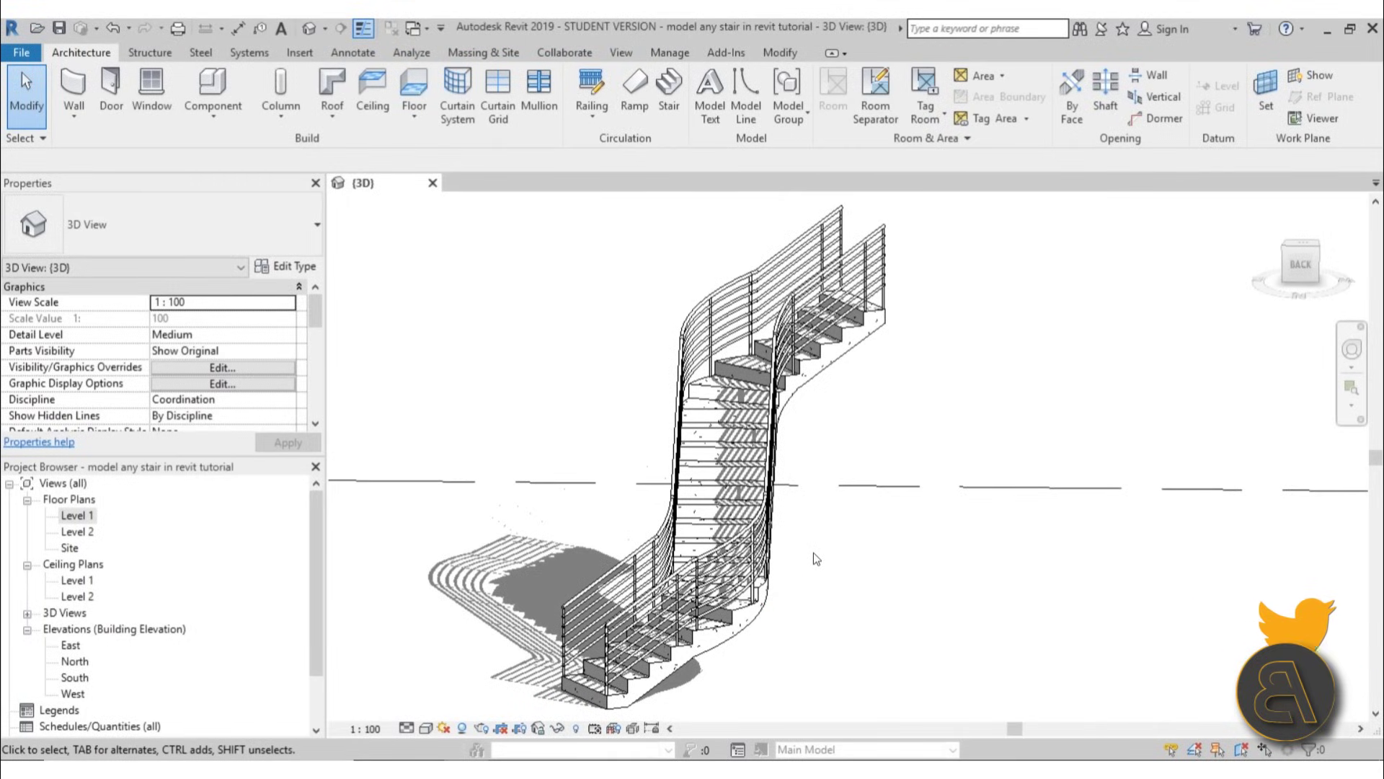
mouse_move(821, 556)
shift+middle_down()
mouse_move(942, 602)
mouse_move(746, 639)
shift+middle_up()
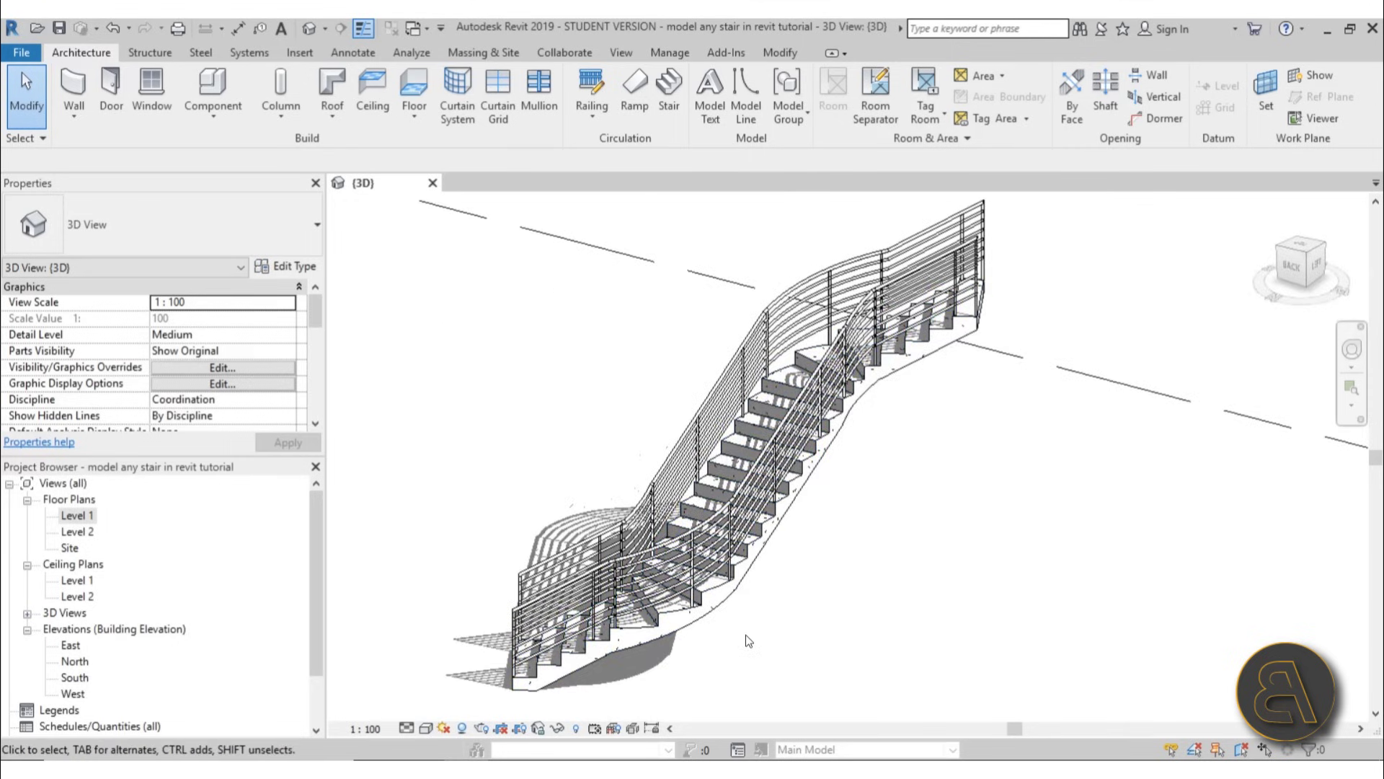
shift+middle_drag(840, 626, 864, 611)
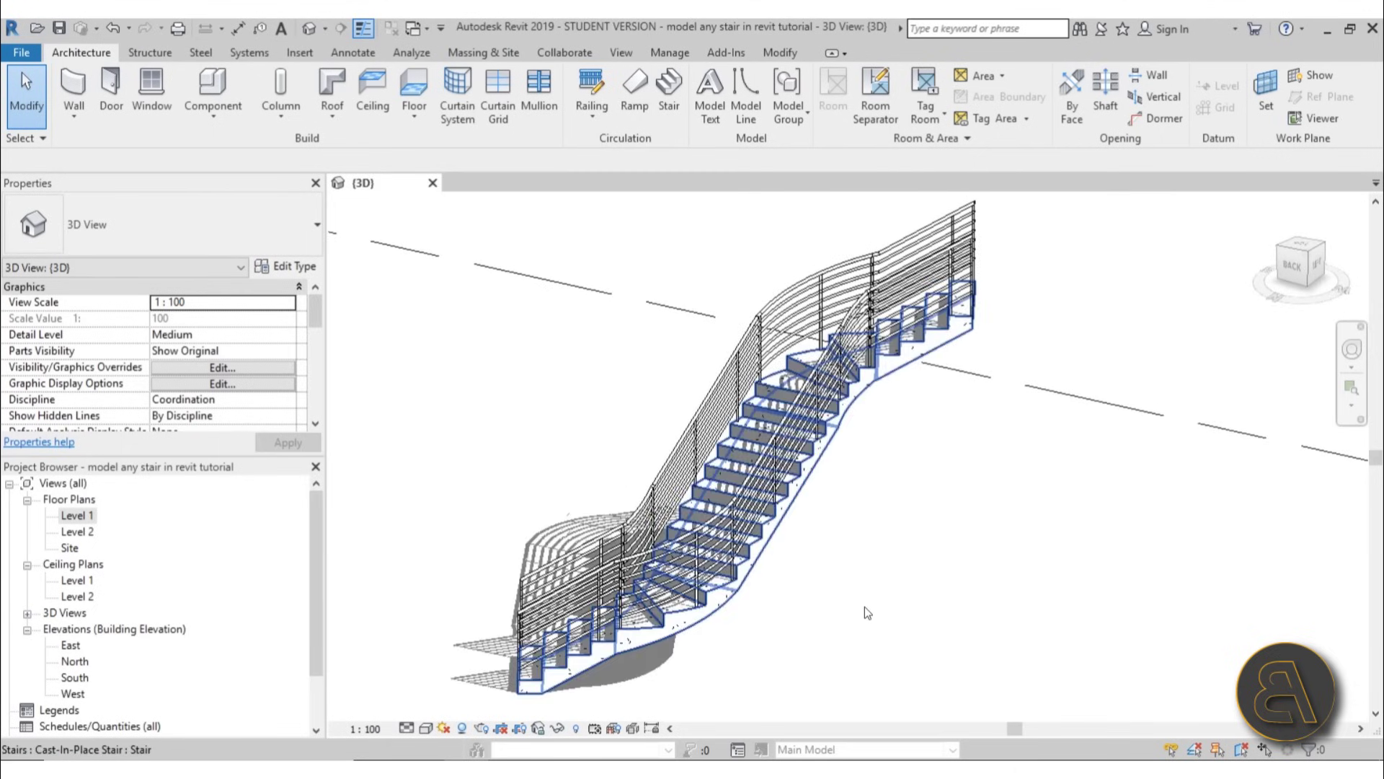
click(864, 607)
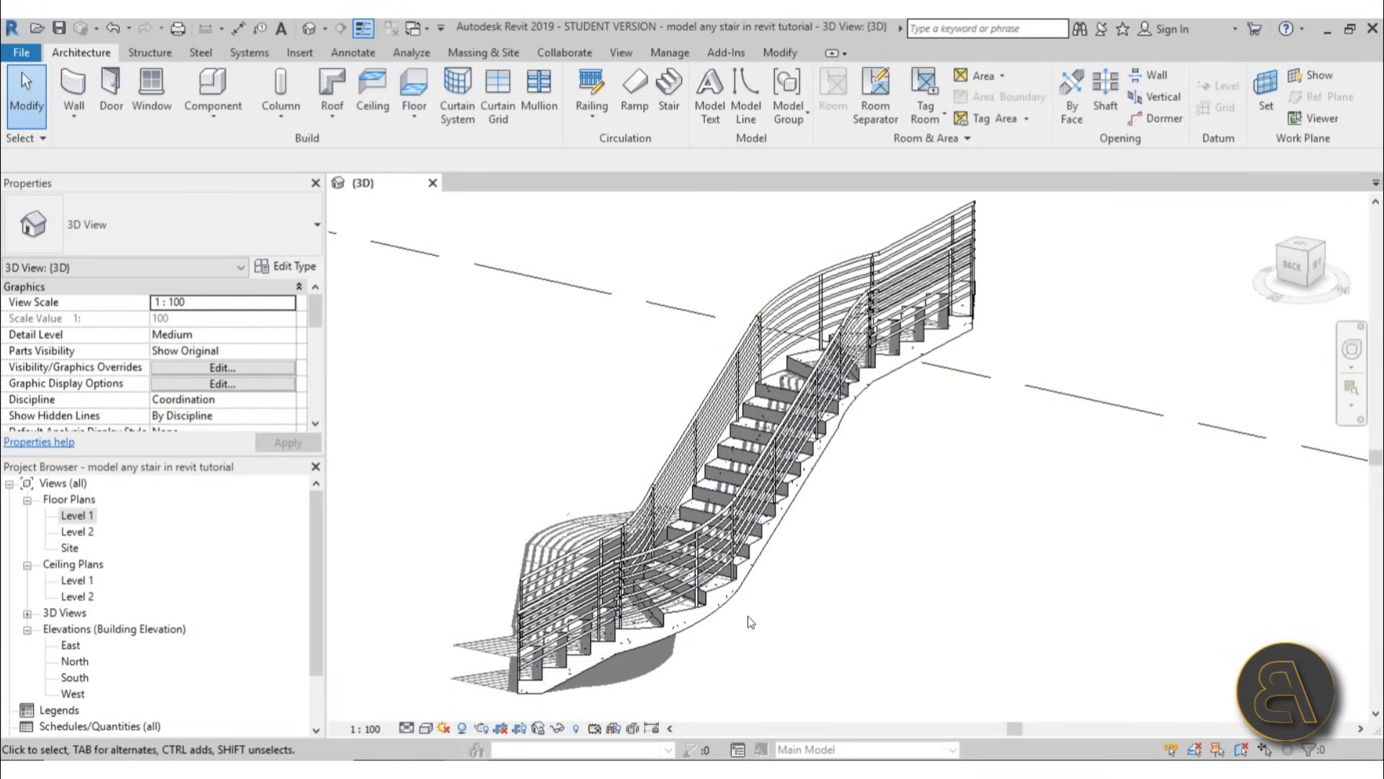
click(794, 616)
click(816, 594)
- Delete the existing stair's railings and the cast-in-place stair itself
shift+middle_drag(811, 591, 713, 346)
click(973, 253)
key(Delete)
mouse_move(875, 329)
shift+middle_down()
mouse_move(927, 561)
mouse_move(785, 525)
mouse_move(847, 630)
mouse_move(915, 519)
mouse_move(1078, 539)
mouse_move(1168, 435)
shift+middle_up()
mouse_move(1148, 482)
shift+middle_down()
mouse_move(800, 443)
mouse_move(861, 491)
mouse_move(807, 473)
mouse_move(819, 487)
mouse_move(807, 504)
mouse_move(834, 532)
mouse_move(820, 532)
shift+middle_up()
click(713, 527)
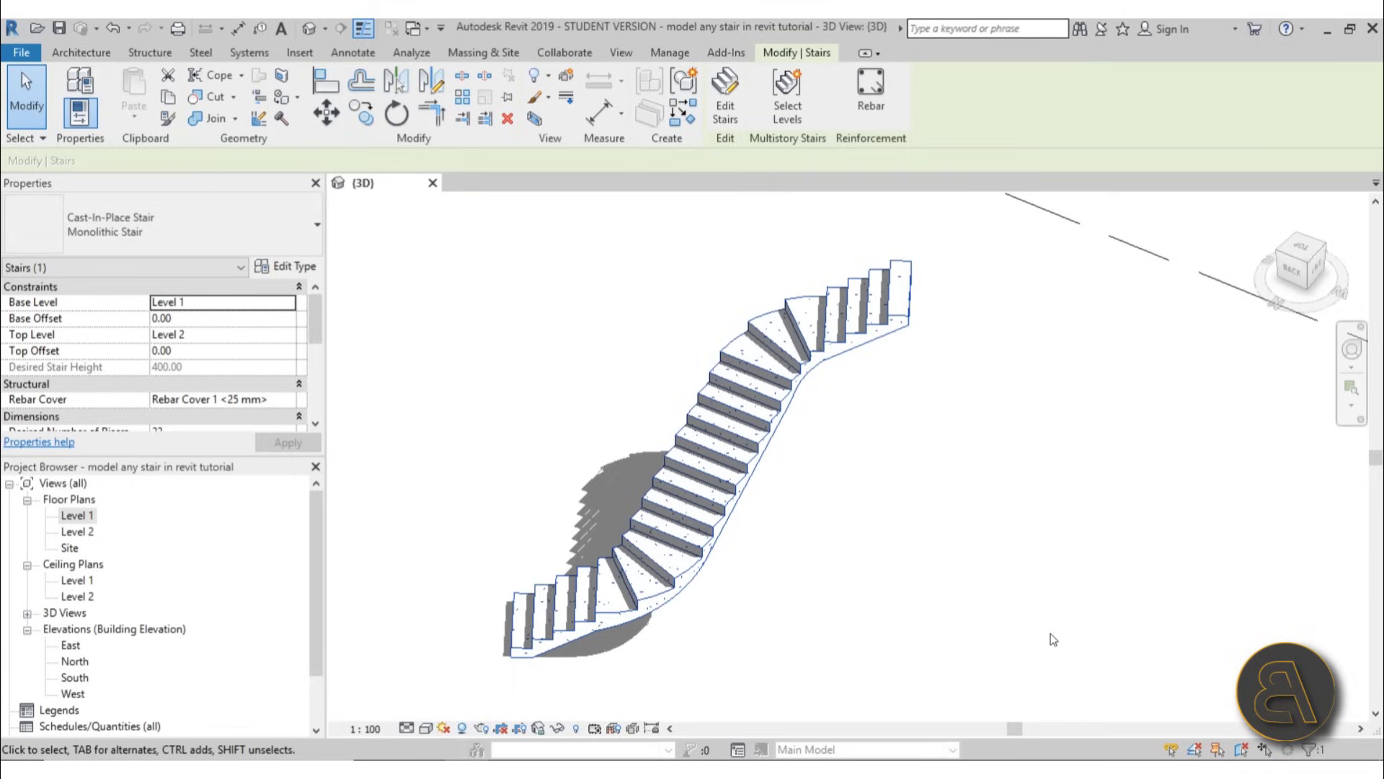
key(Delete)
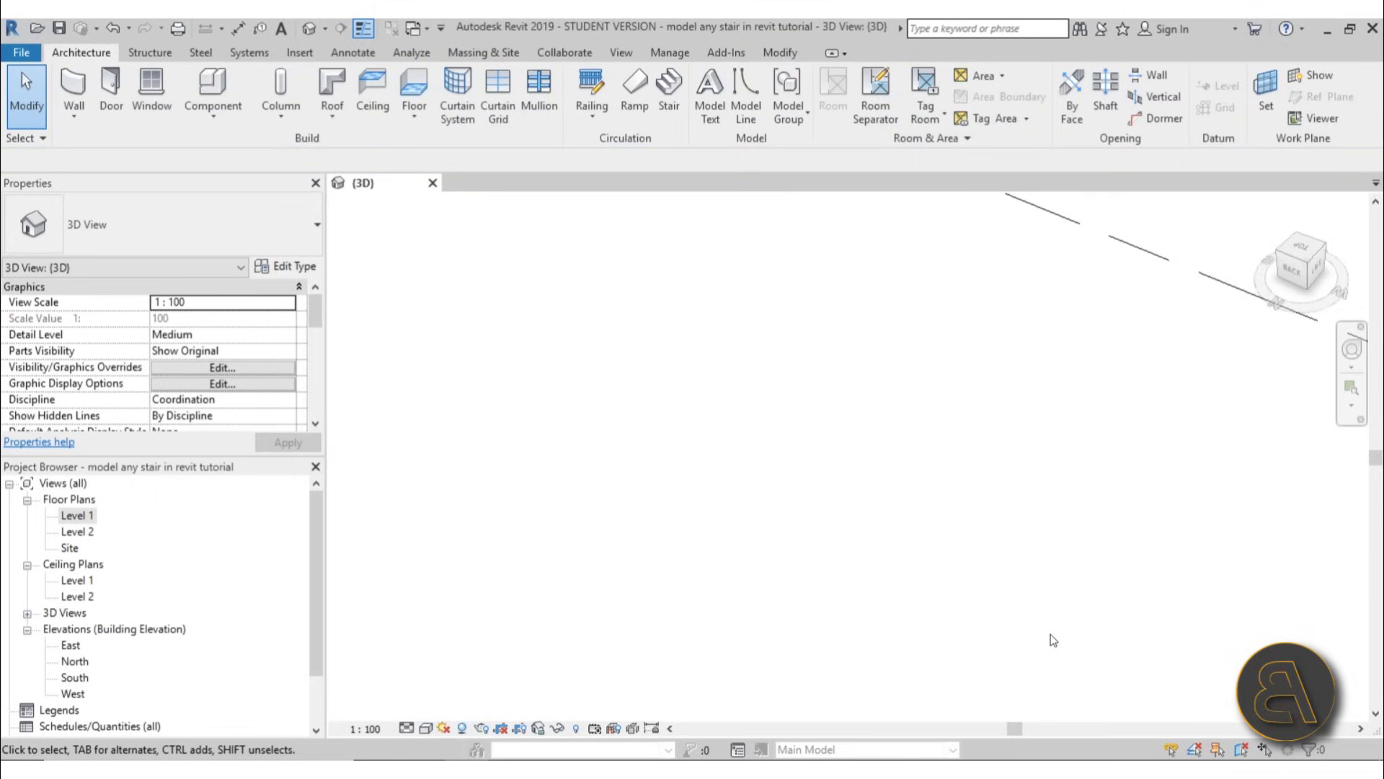
- Open the Level 1 floor plan and draw a model-line rectangle about 290 wide
double_click(73, 516)
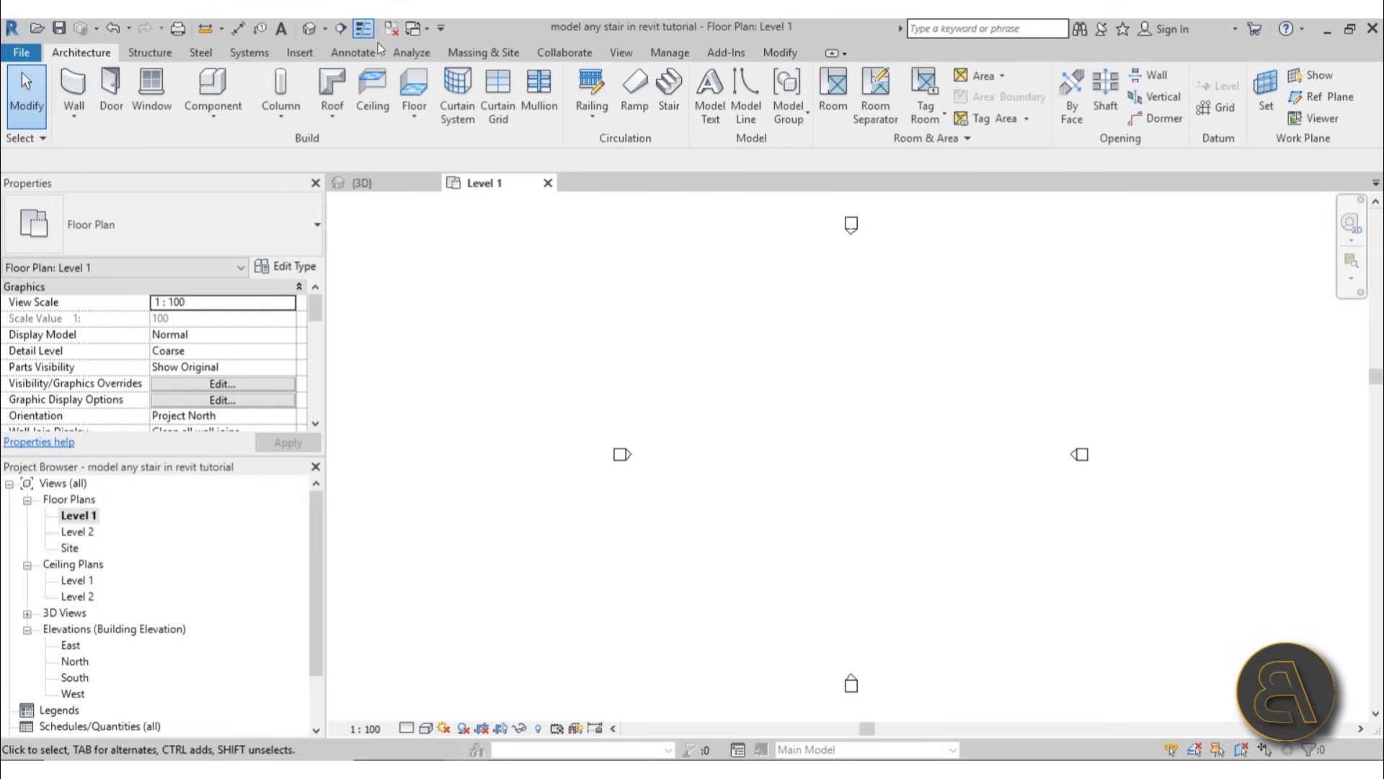
click(361, 53)
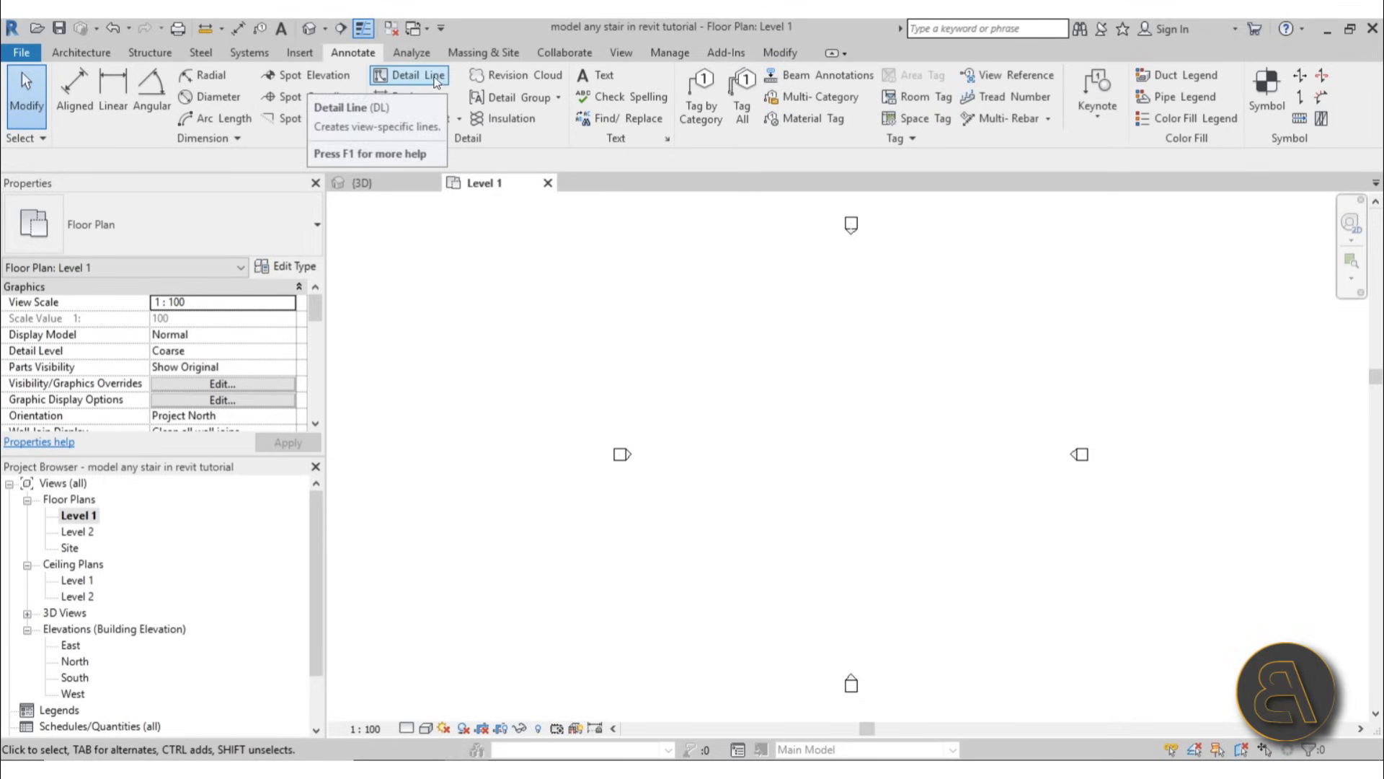
click(106, 51)
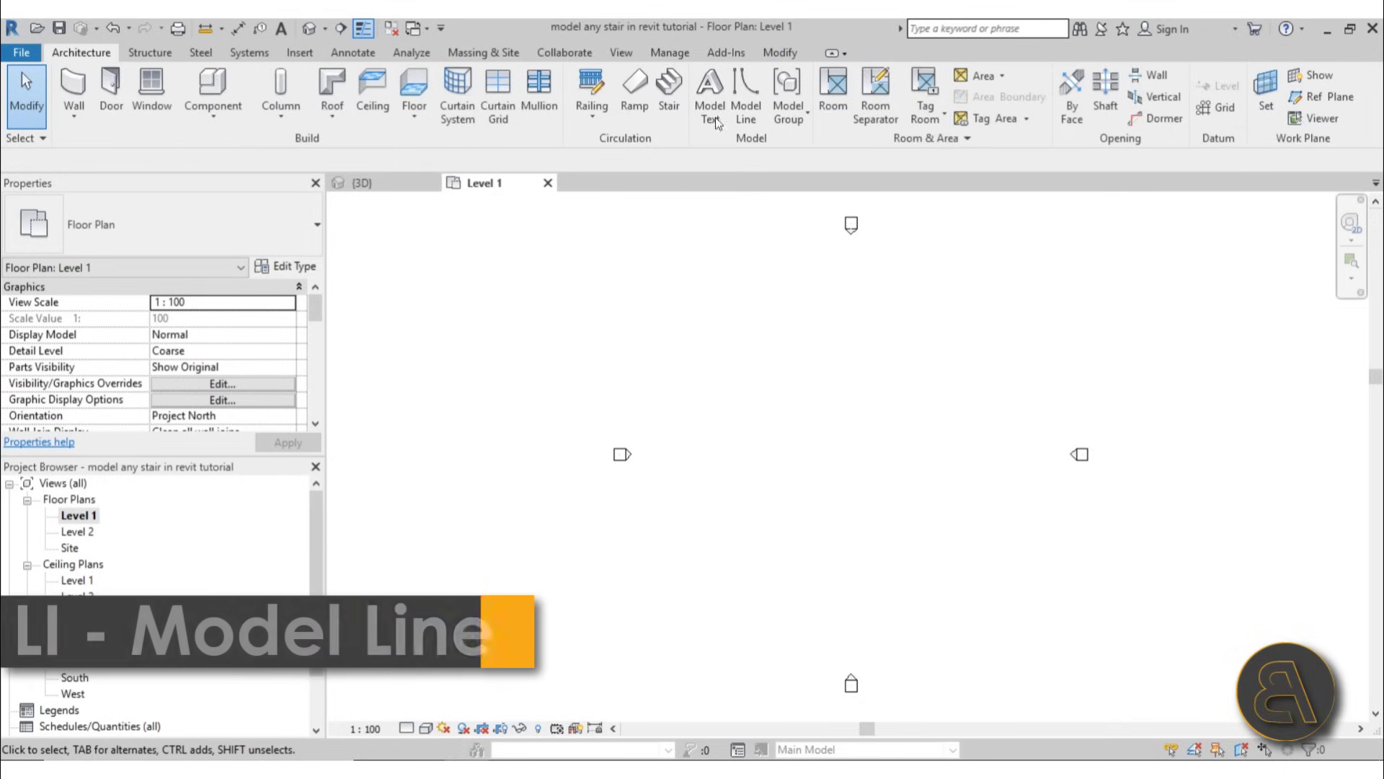
click(746, 94)
scroll(780, 408, up, 1)
click(739, 76)
click(758, 395)
click(798, 493)
scroll(799, 431, up, 2)
key(Escape)
key(Escape)
- Set the rectangle's height to 300 and its width to 120
click(788, 370)
click(812, 453)
text(300)
key(Return)
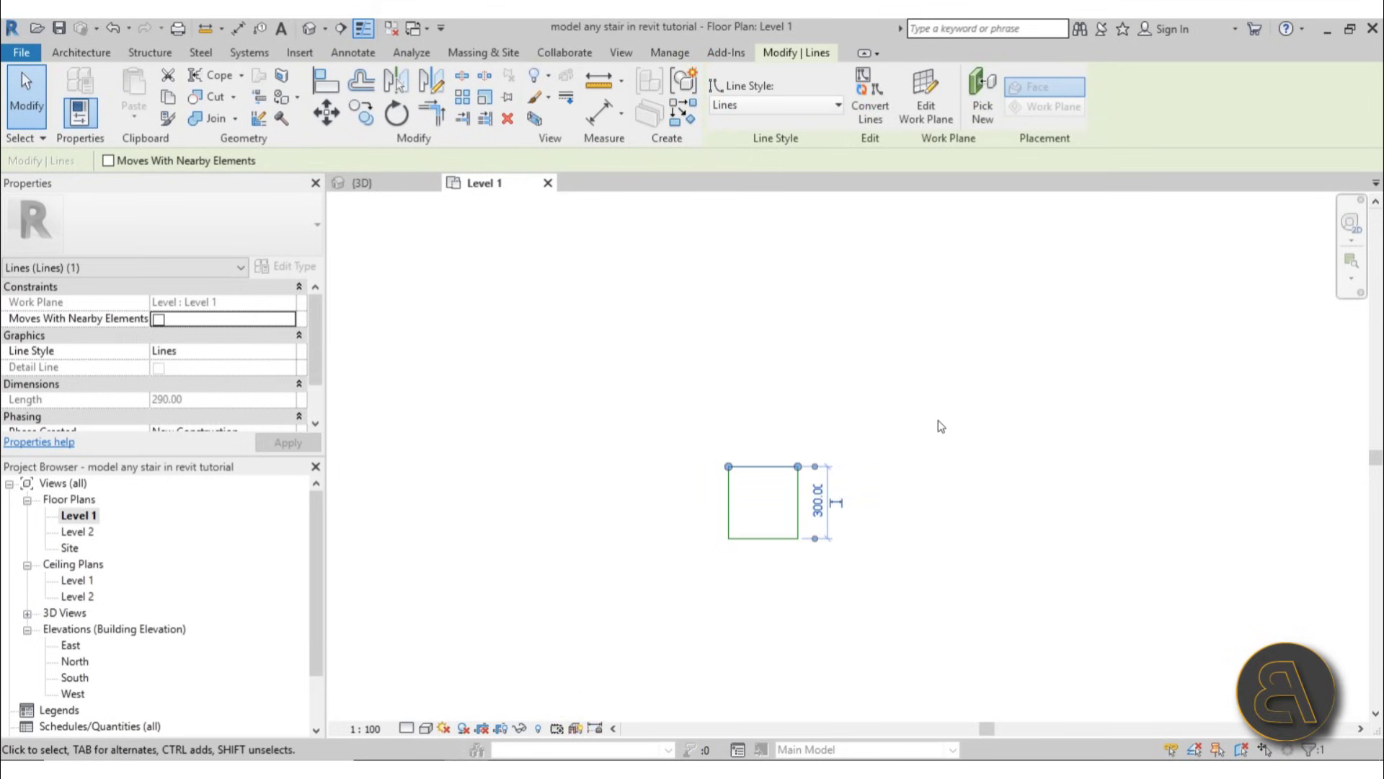
click(797, 508)
click(762, 557)
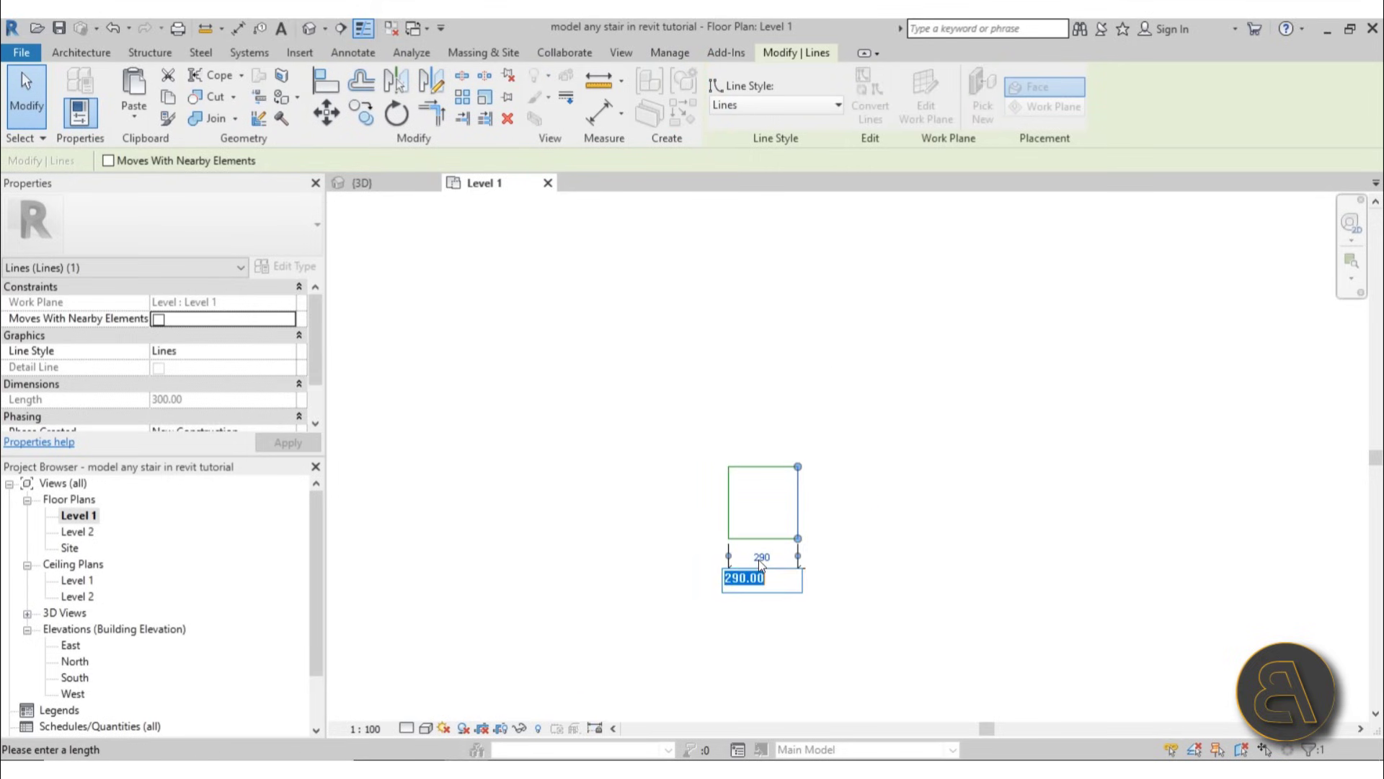
text(120)
key(Return)
scroll(758, 560, up, 2)
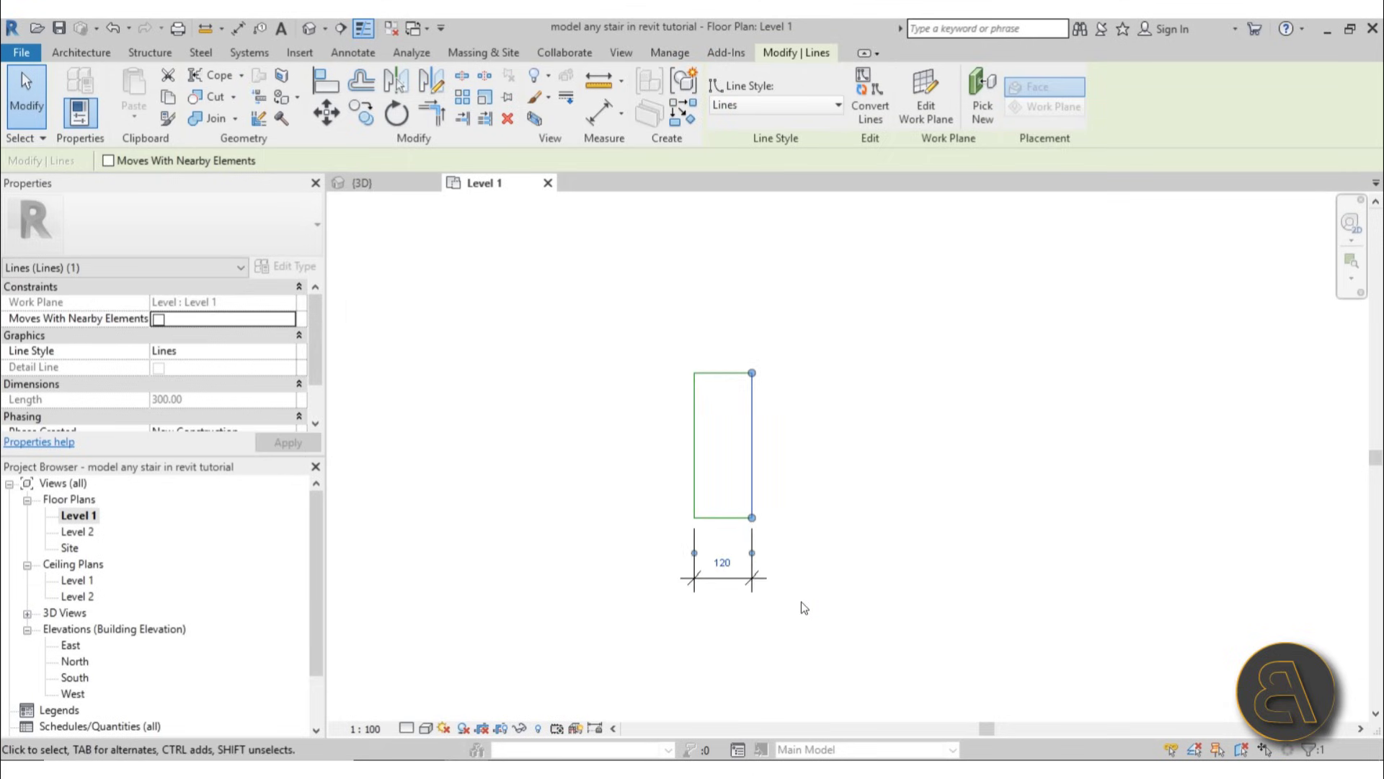
- Delete the width dimension placed below the rectangle
click(783, 599)
click(757, 578)
key(Delete)
- Select the rectangle's whole line chain and copy it horizontally to the right of the original
scroll(804, 321, up, 3)
middle_drag(705, 467, 724, 349)
scroll(723, 349, up, 1)
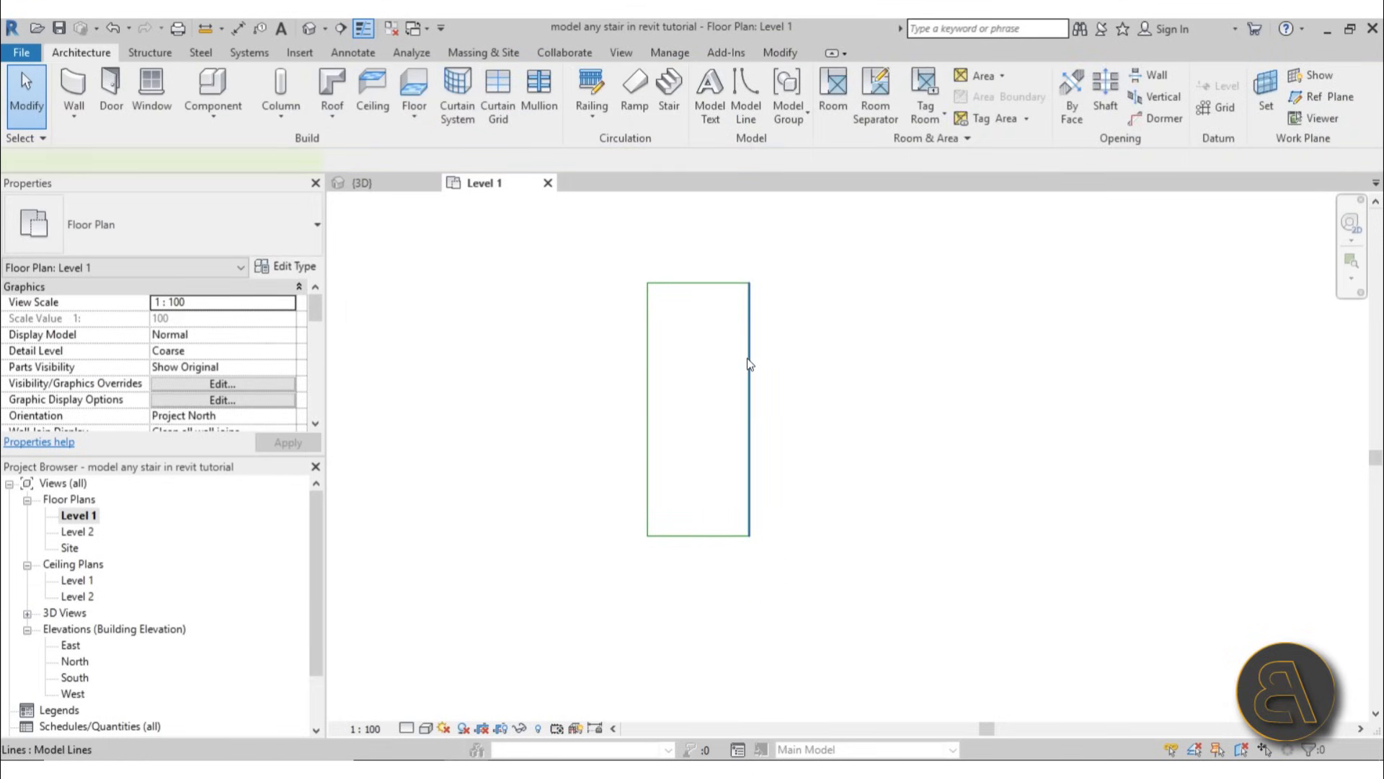
click(750, 364)
click(671, 269)
key(Tab)
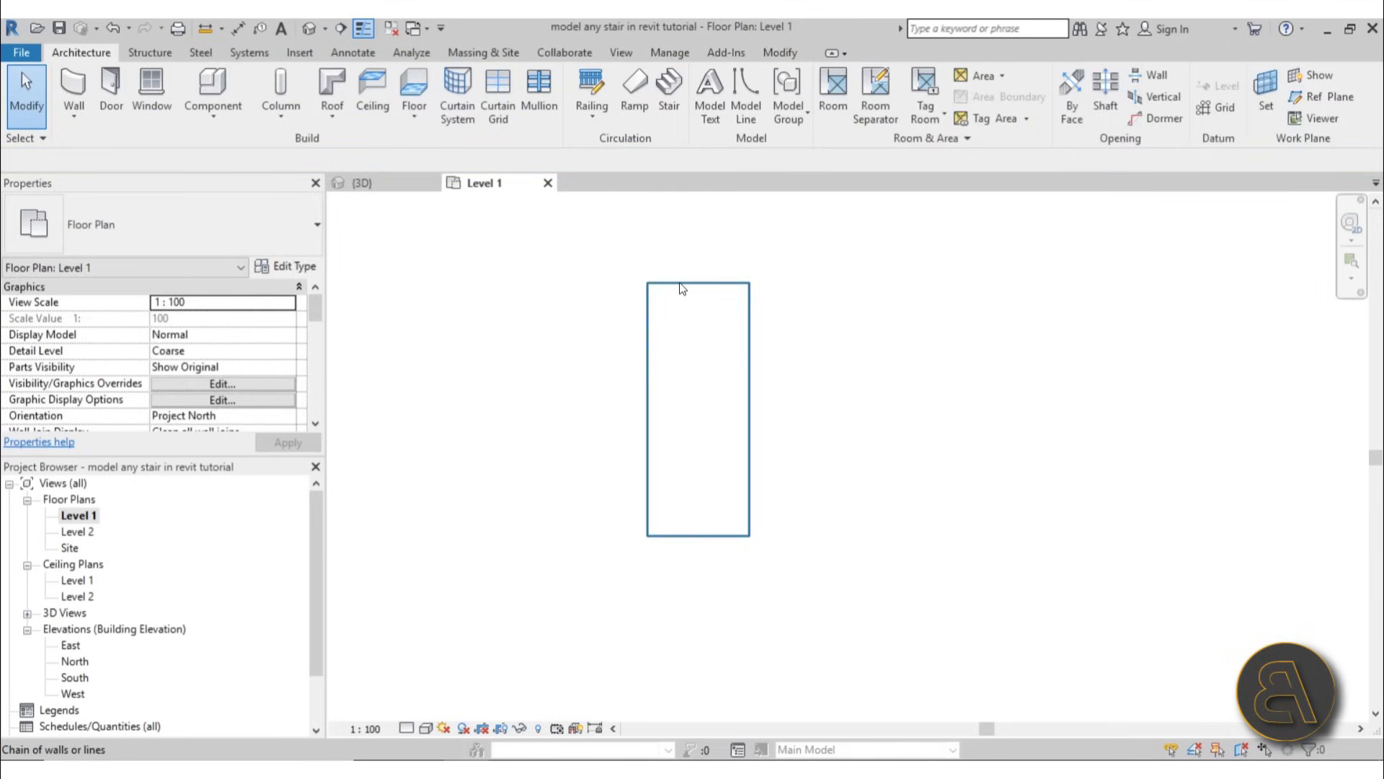
click(682, 288)
key(c)
key(o)
click(692, 361)
click(903, 363)
key(Escape)
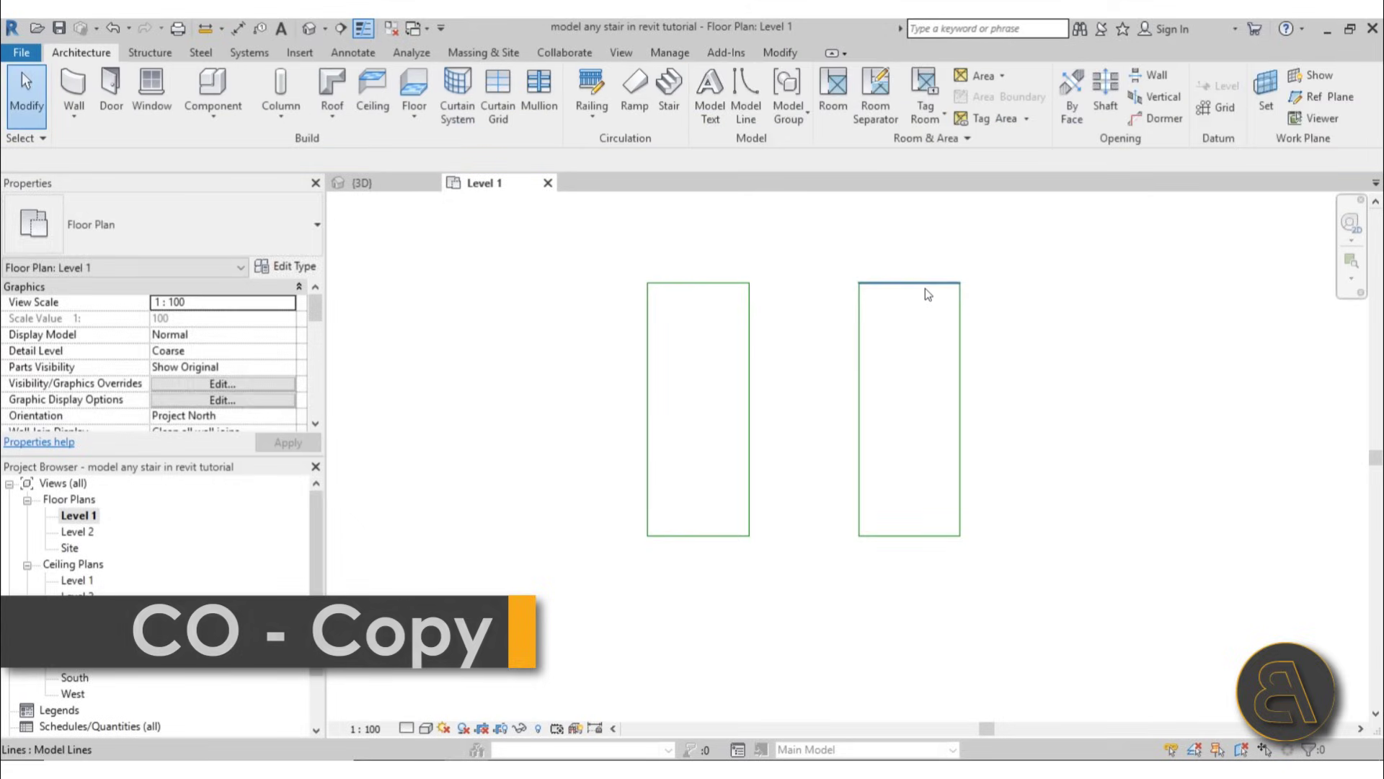
- Lower the copied rectangle's top edge so its height is 120, making it a square
click(924, 287)
drag(902, 285, 902, 344)
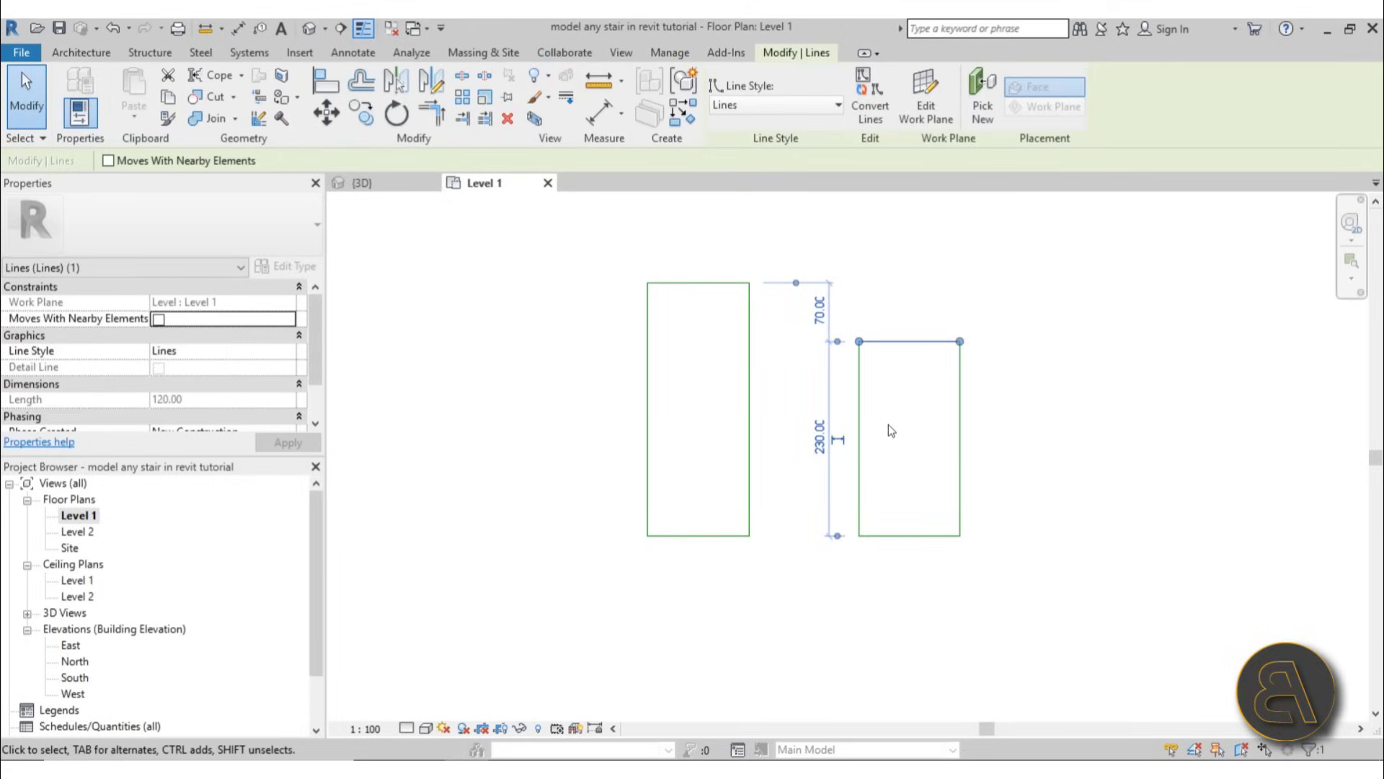
click(819, 437)
text(120)
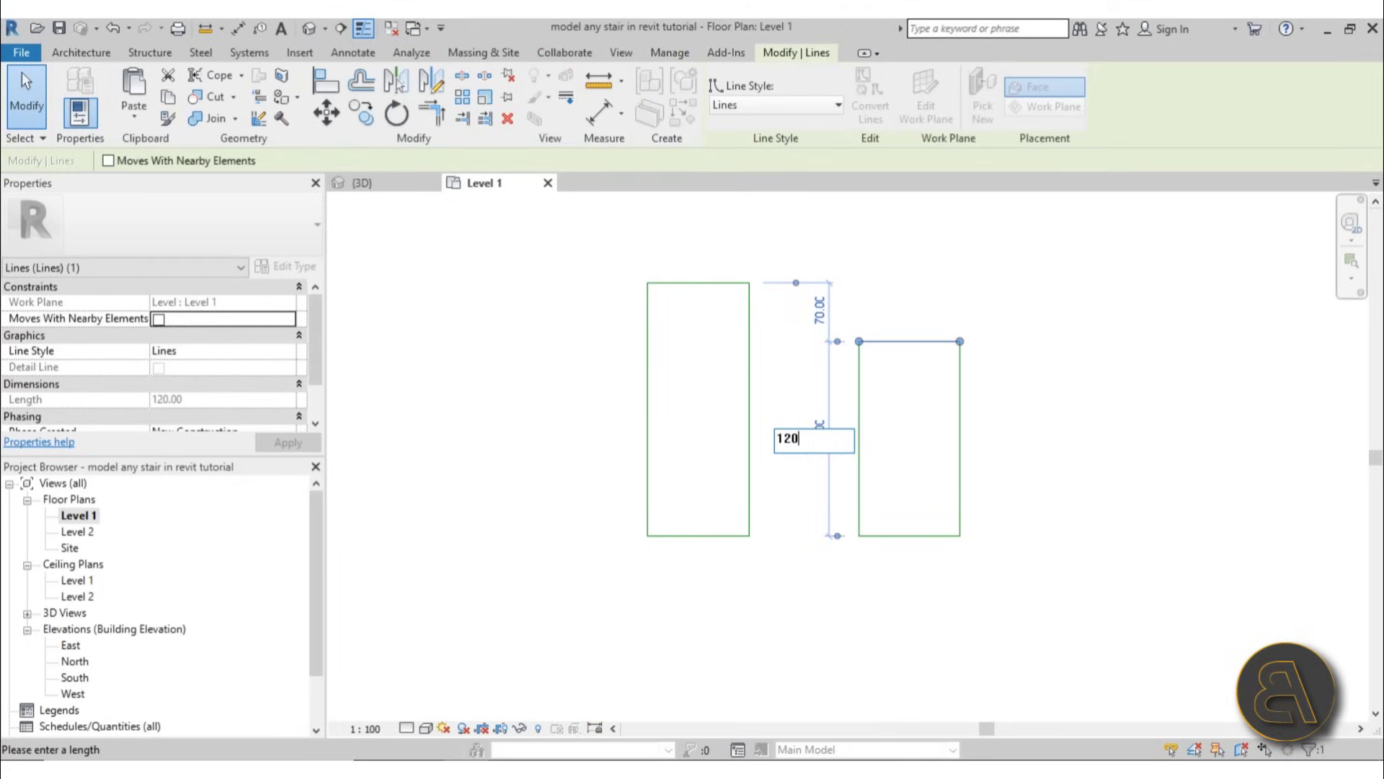
key(Return)
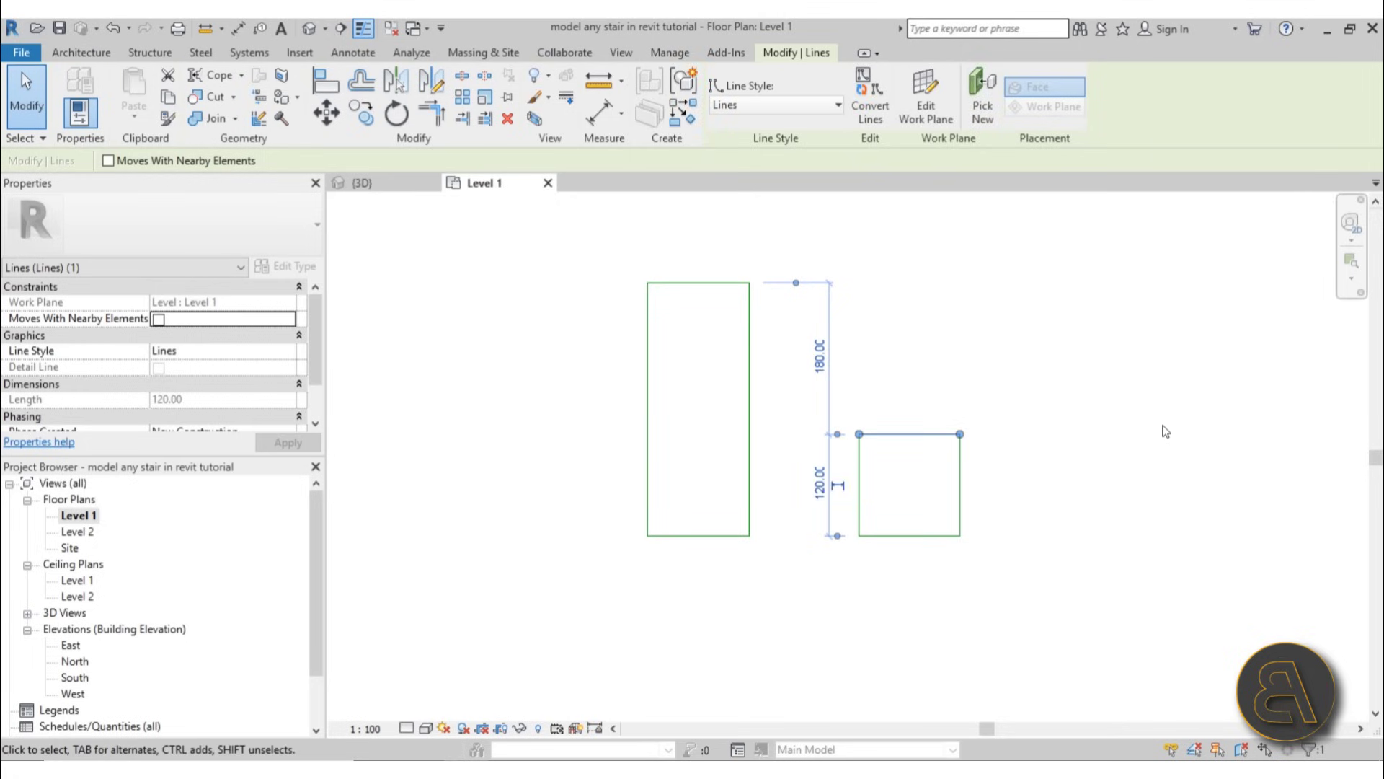
click(1166, 431)
- Rotate all four lines of the square about 60° clockwise around its centre
scroll(978, 439, down, 1)
middle_drag(902, 447, 888, 424)
scroll(841, 357, up, 1)
middle_drag(851, 370, 866, 421)
scroll(849, 415, down, 1)
drag(849, 409, 1071, 649)
key(r)
key(o)
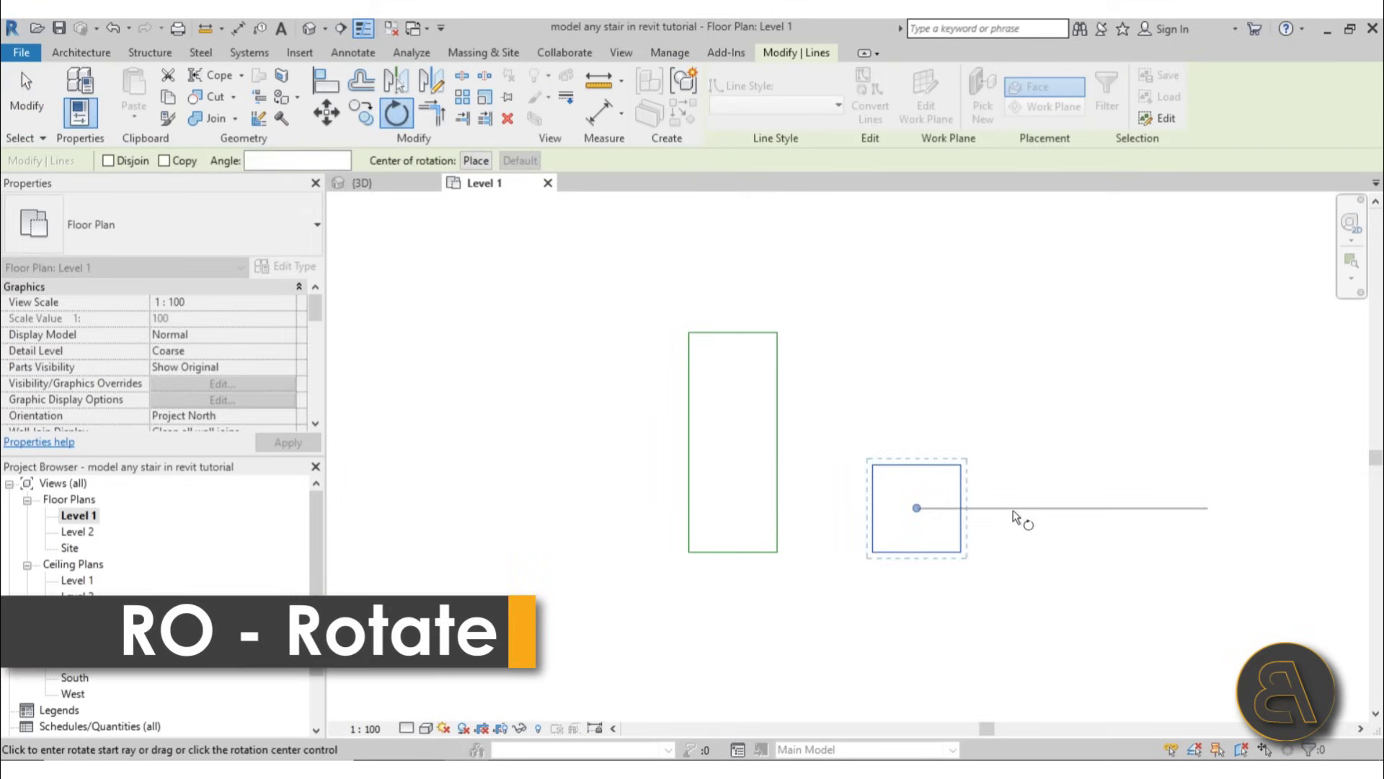
click(1060, 508)
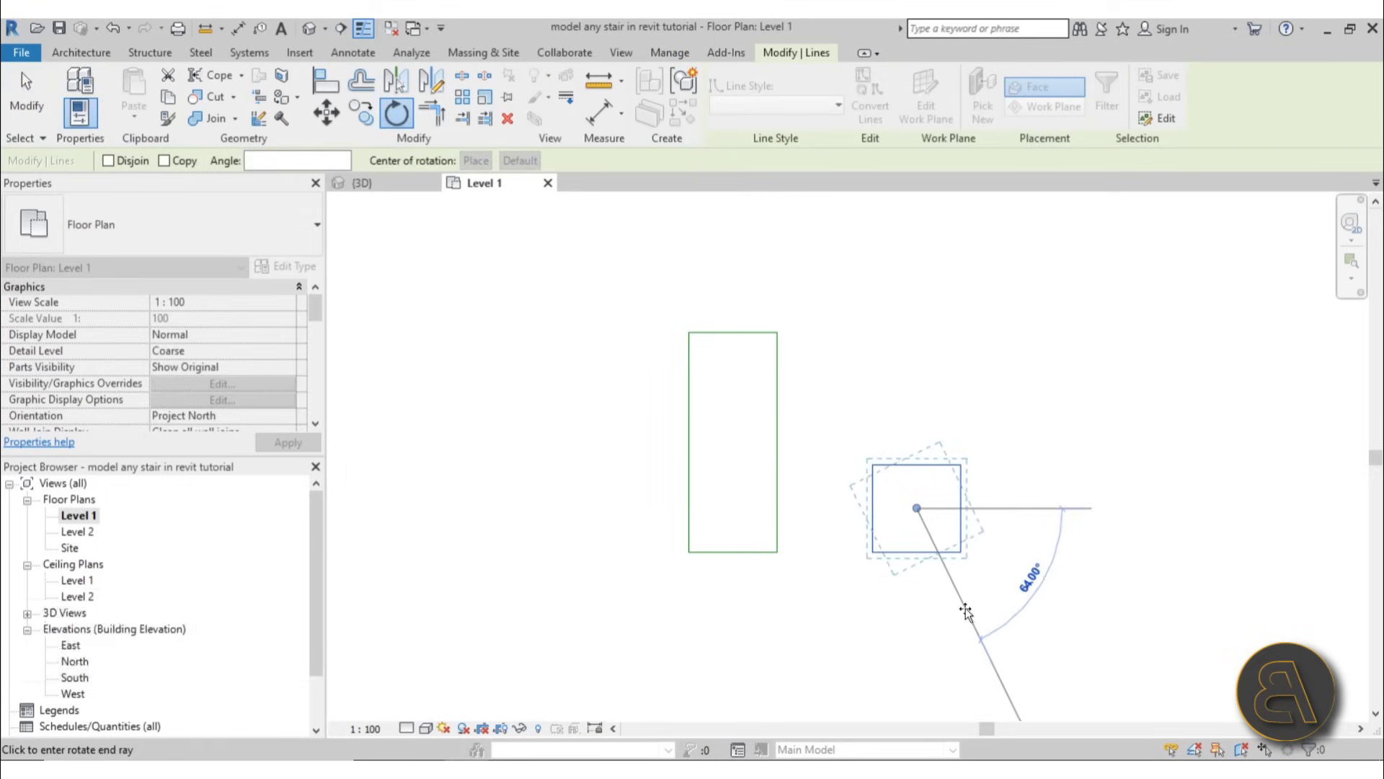
click(970, 608)
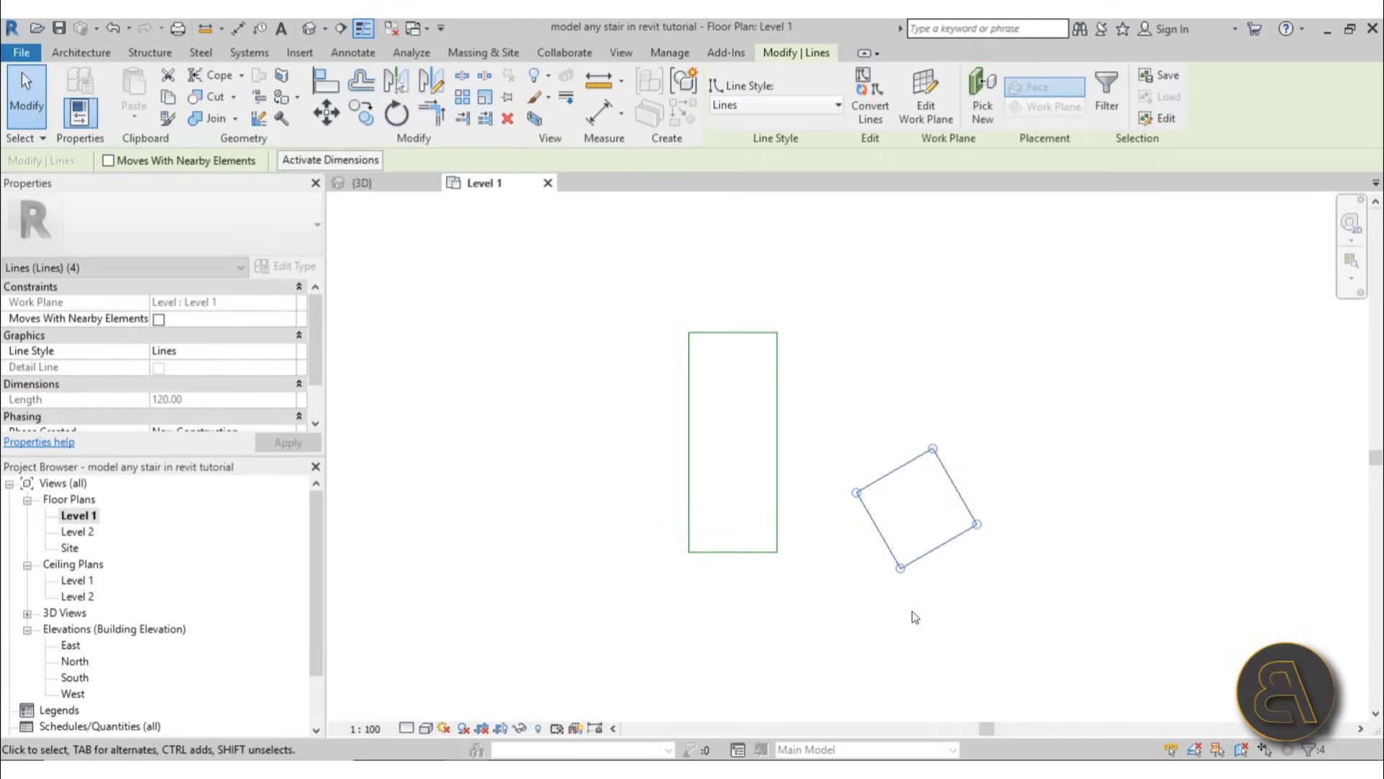
- Move the rotated square so its lowest corner meets the tall rectangle's upper-right corner
key(m)
key(v)
click(902, 568)
click(777, 332)
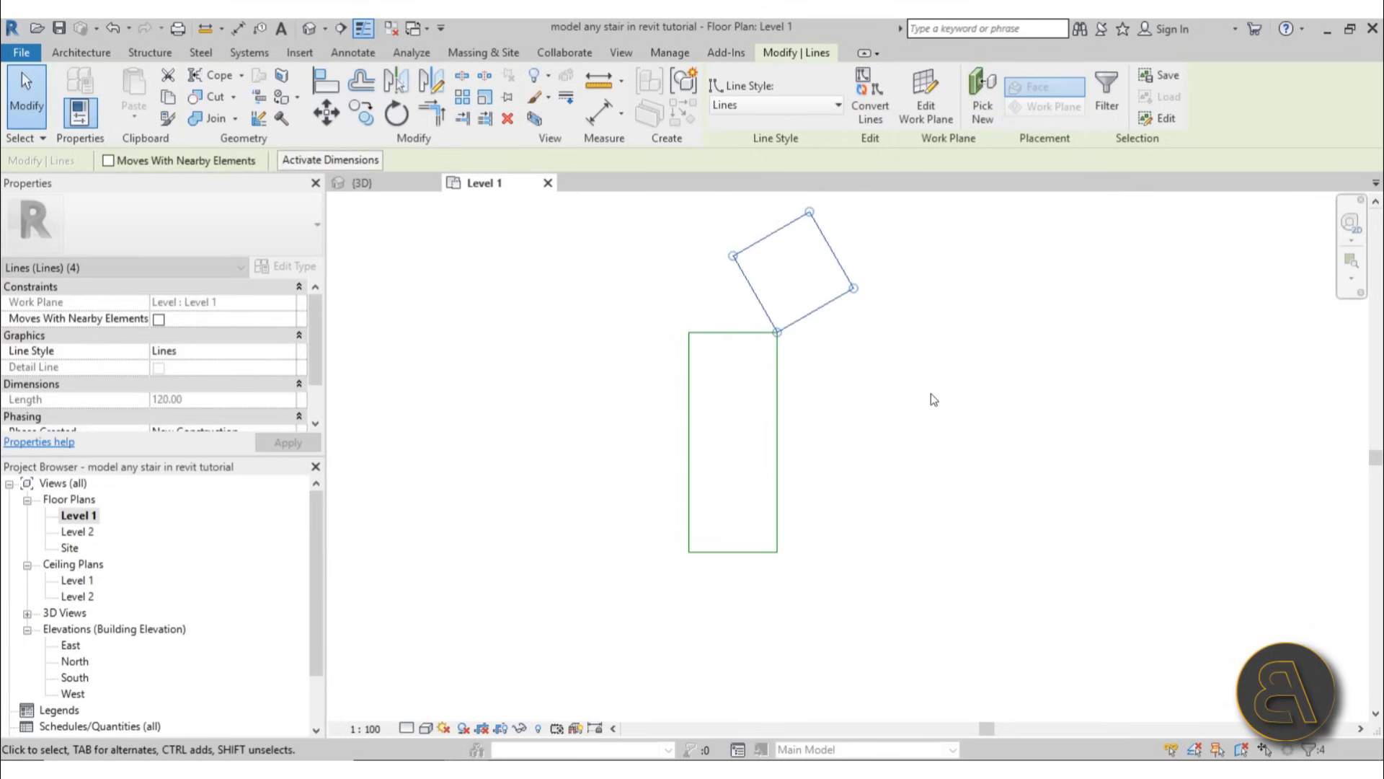
click(931, 393)
scroll(774, 235, up, 3)
scroll(786, 311, down, 2)
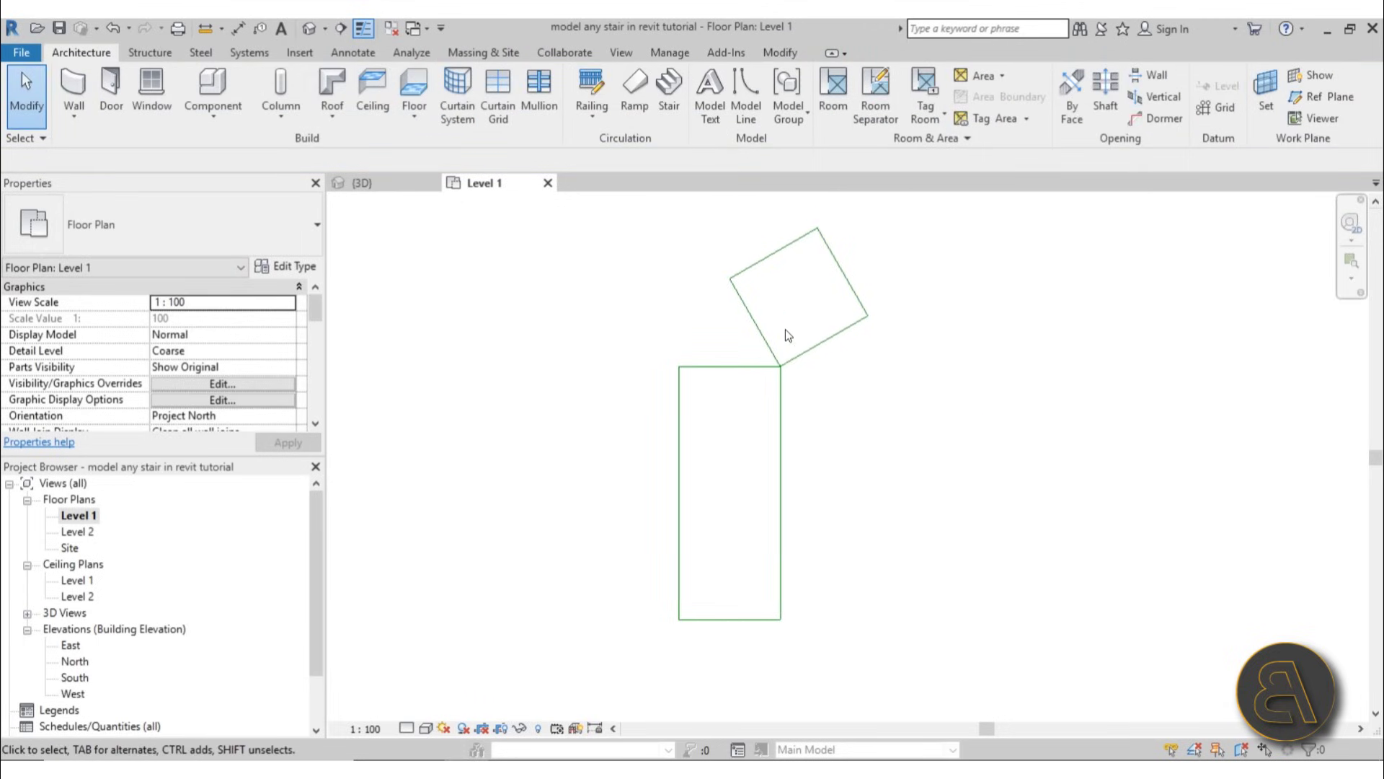
scroll(747, 319, down, 1)
middle_drag(756, 336, 772, 262)
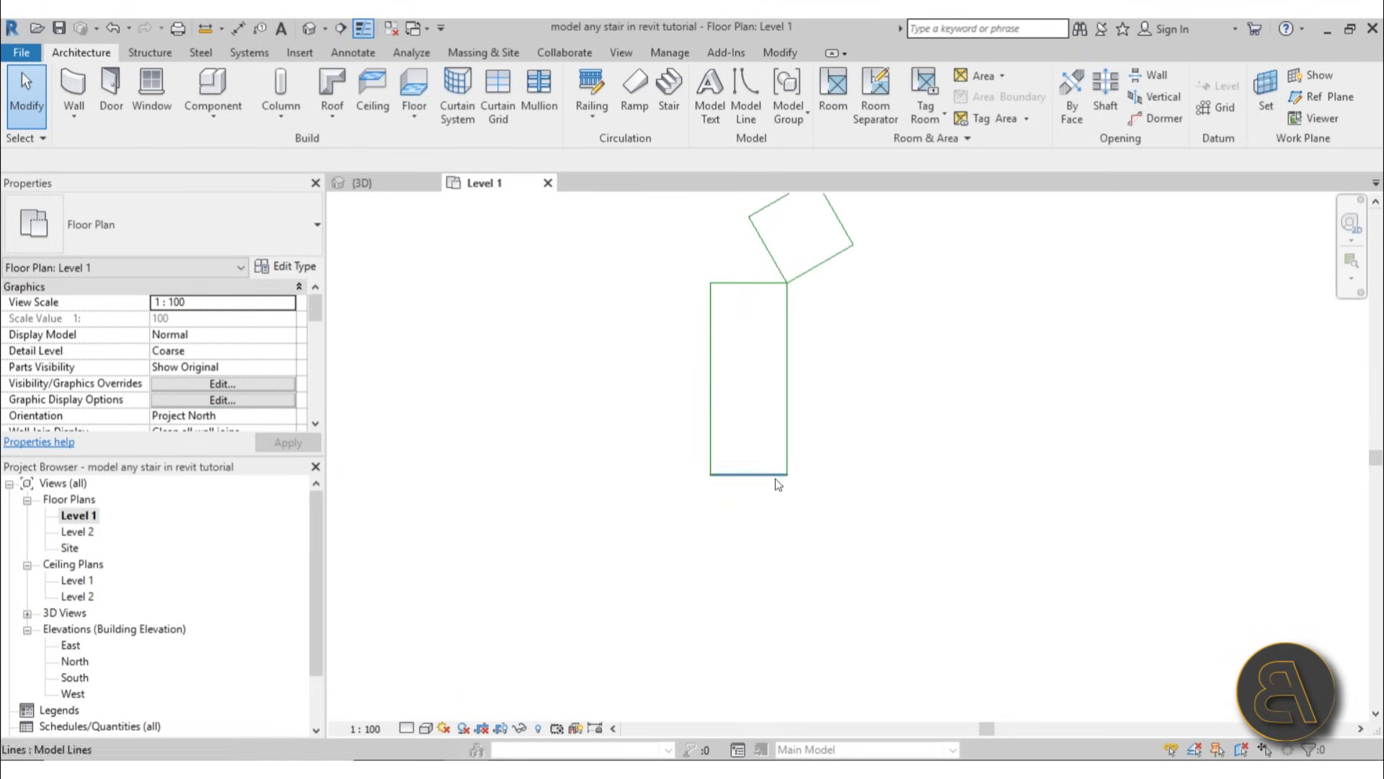
middle_drag(748, 482, 718, 611)
scroll(719, 441, up, 4)
scroll(724, 356, down, 1)
middle_drag(720, 443, 734, 340)
scroll(725, 353, down, 1)
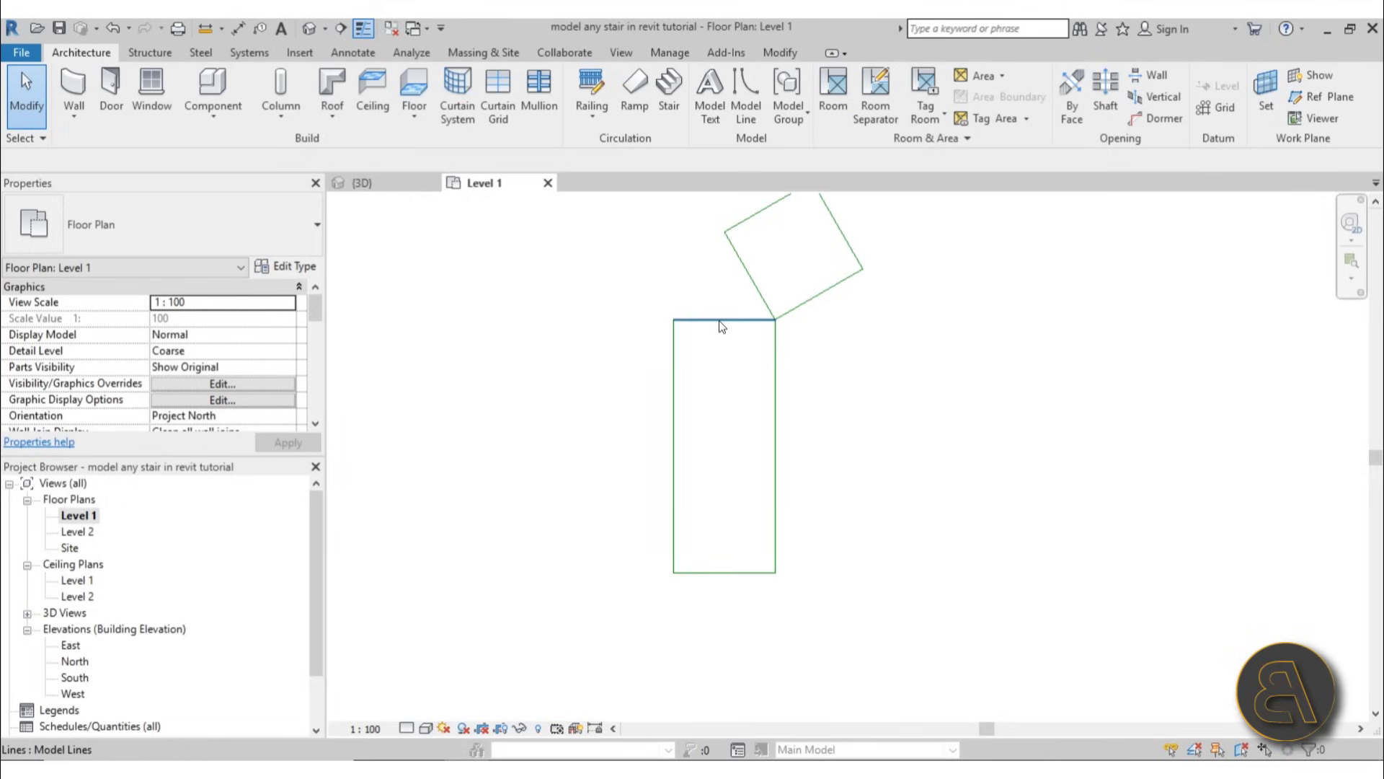
- Divide the tall rectangle with nine horizontal model lines, picking each previous line with an offset of 30
click(744, 115)
click(760, 118)
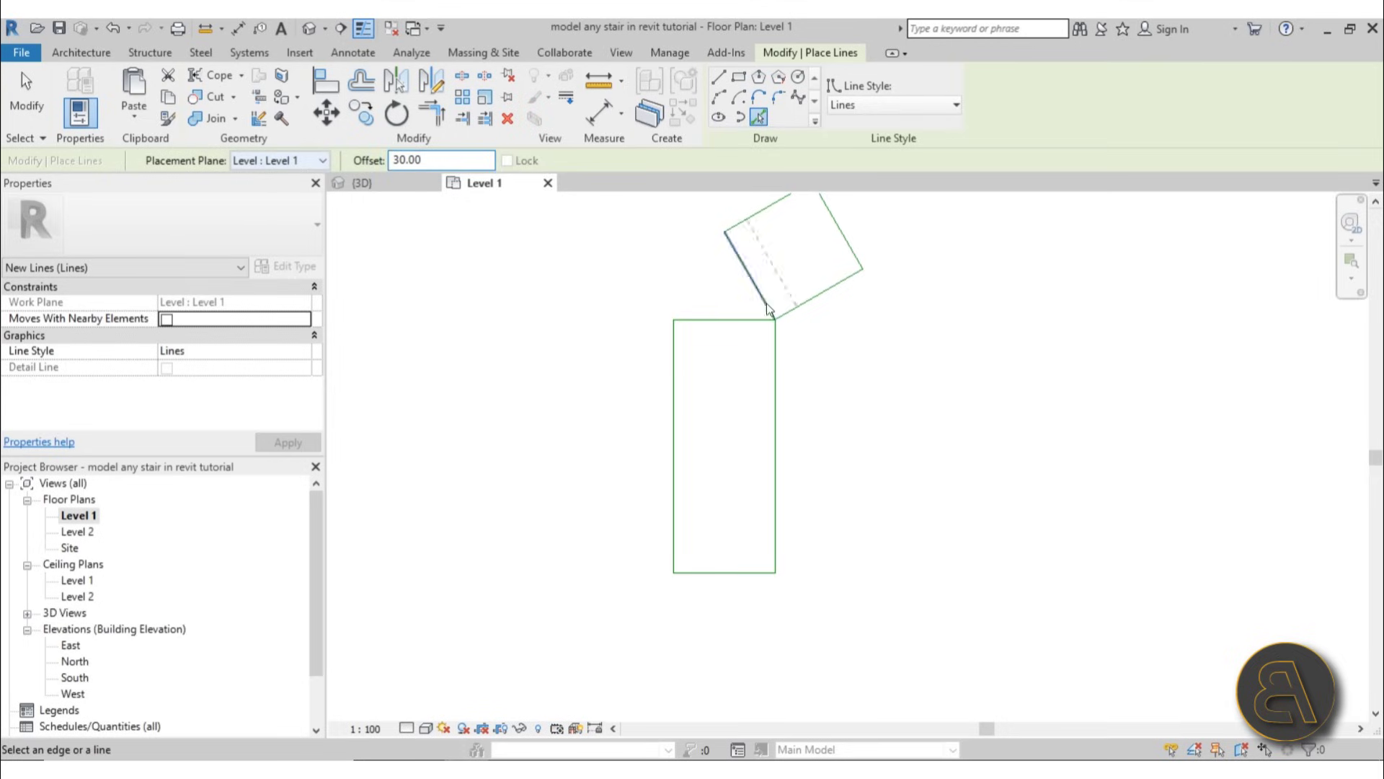
click(723, 321)
click(728, 351)
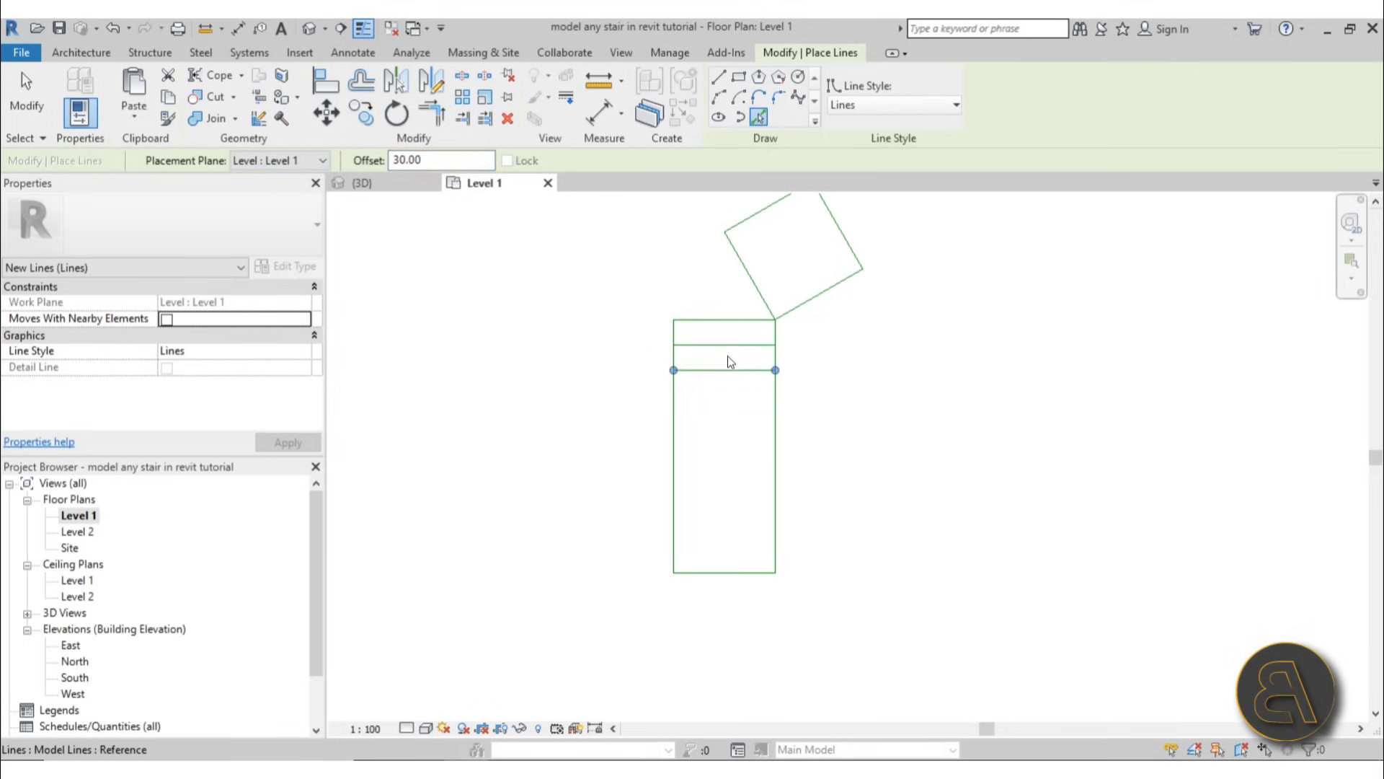
click(727, 372)
click(726, 401)
click(726, 425)
click(727, 449)
click(729, 473)
click(727, 500)
click(728, 523)
- Add three parallel model lines across the rotated square, picked at an offset of 30
click(770, 271)
click(773, 264)
click(798, 254)
scroll(896, 281, down, 1)
middle_drag(885, 281, 849, 358)
key(Escape)
- Mirror the rotated square and its tread lines as a copy about the tall rectangle's vertical centre axis
scroll(776, 314, up, 1)
drag(668, 218, 909, 413)
drag(685, 235, 896, 425)
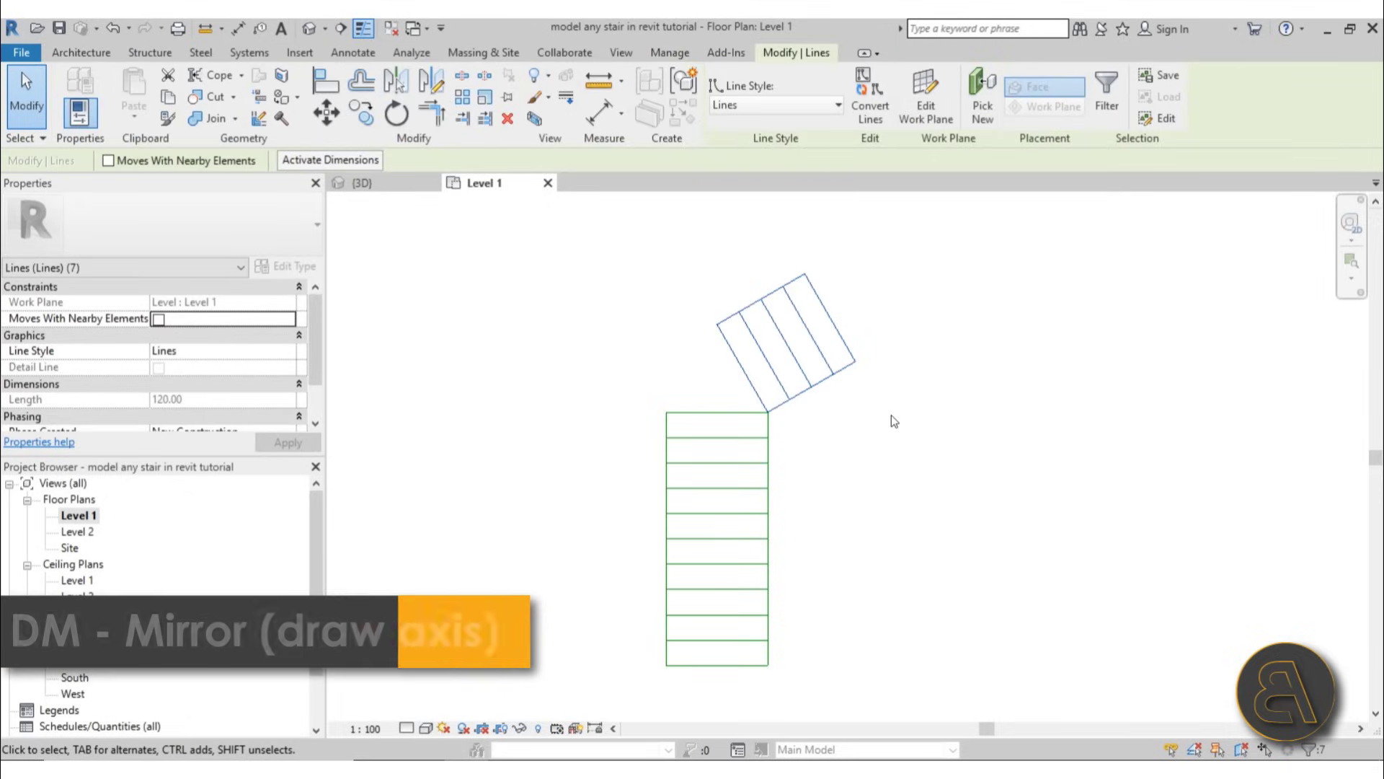
key(d)
key(m)
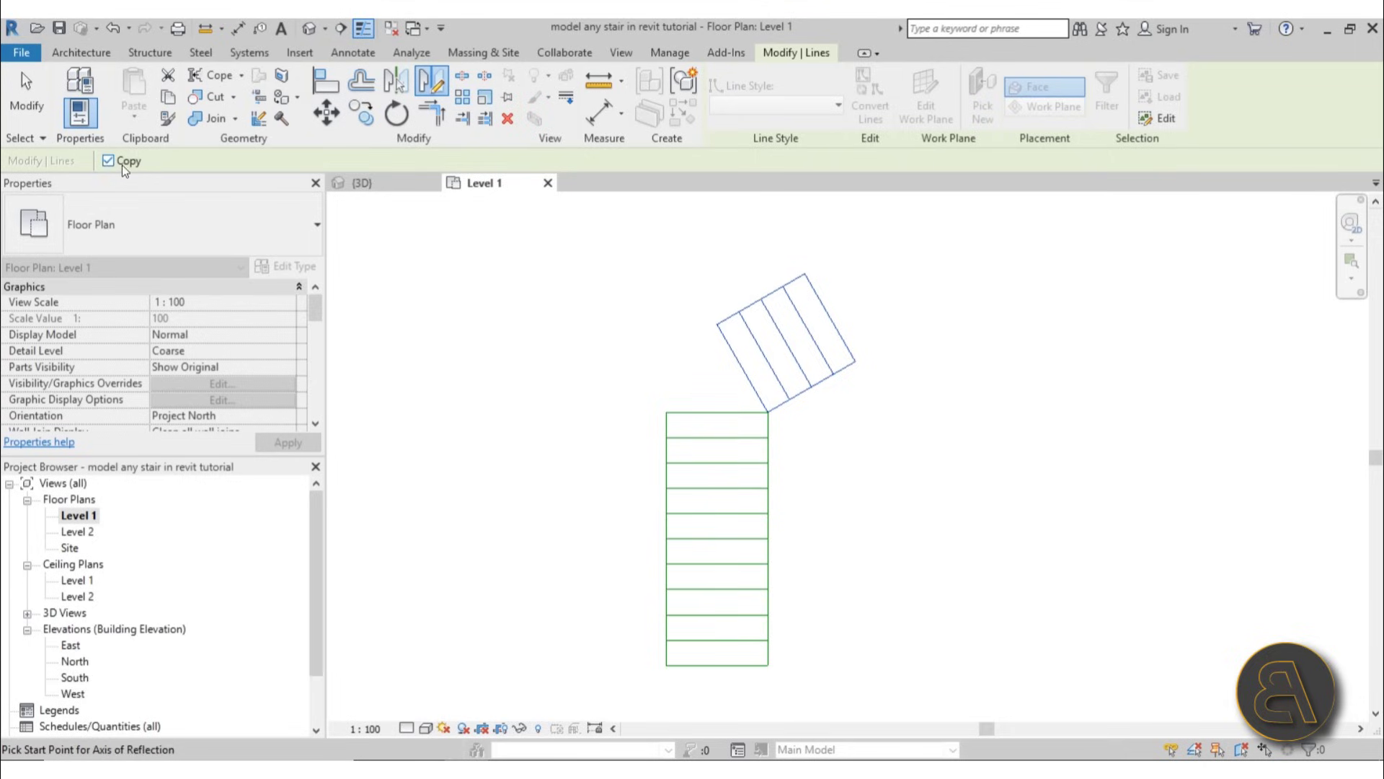
click(716, 412)
click(717, 500)
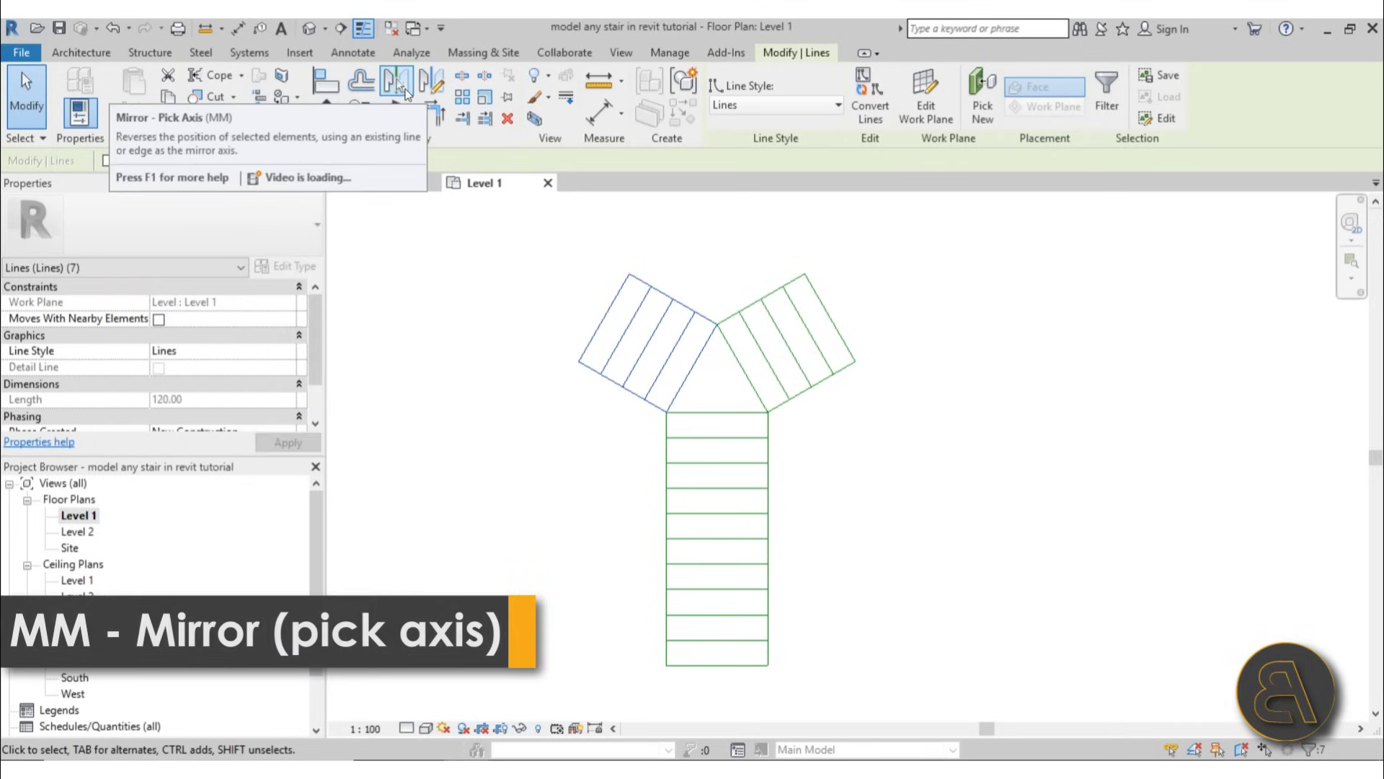
- Mirror the new square to the tall rectangle's lower end about its middle tread line, with Copy disabled
click(395, 80)
click(110, 161)
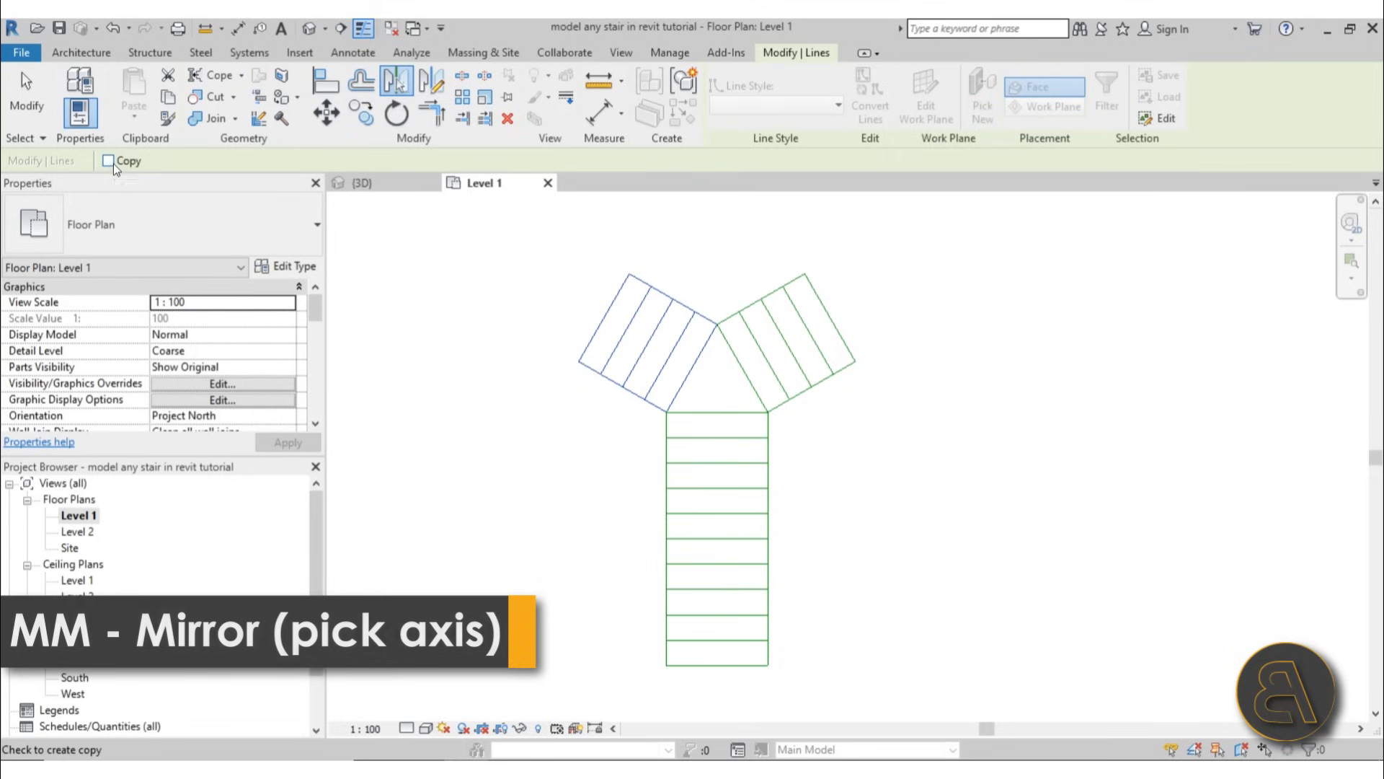
scroll(942, 553, down, 1)
middle_drag(944, 558, 919, 443)
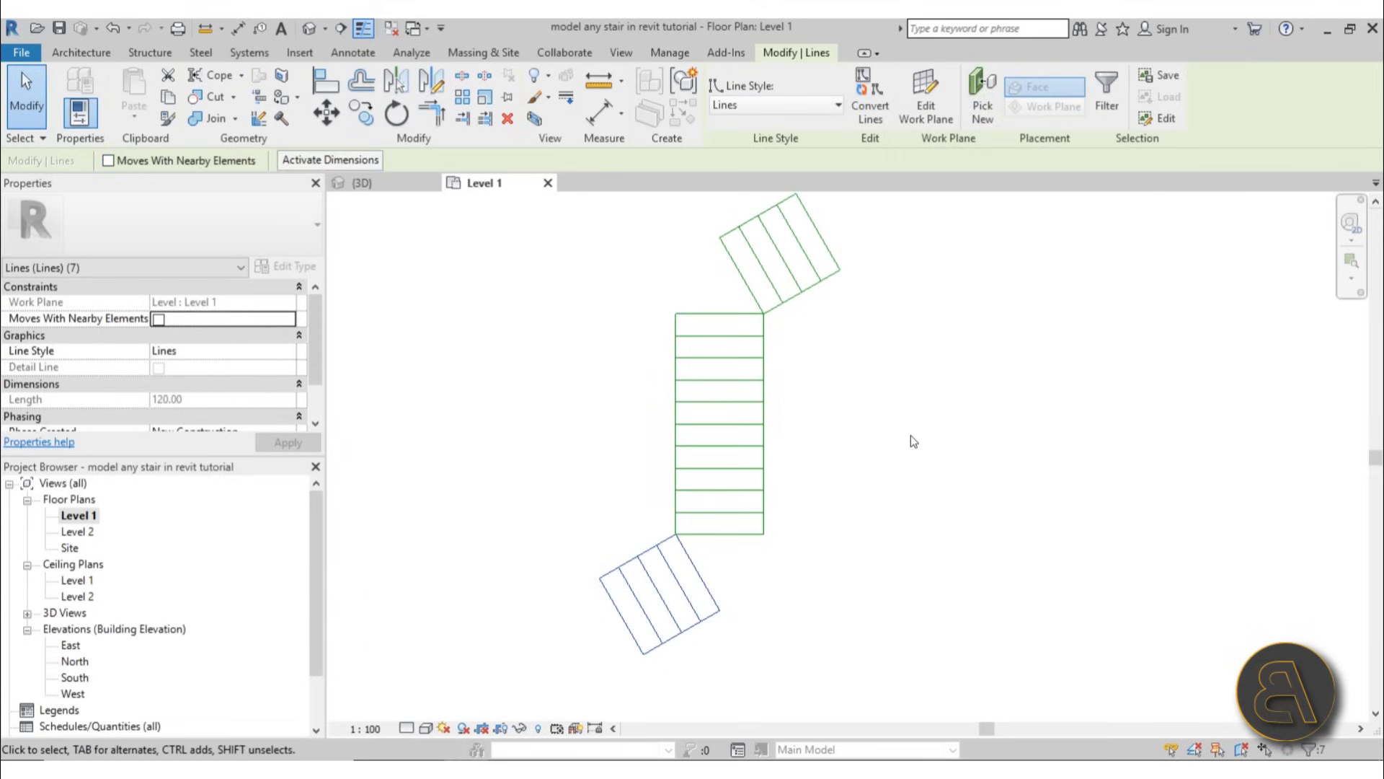
key(Escape)
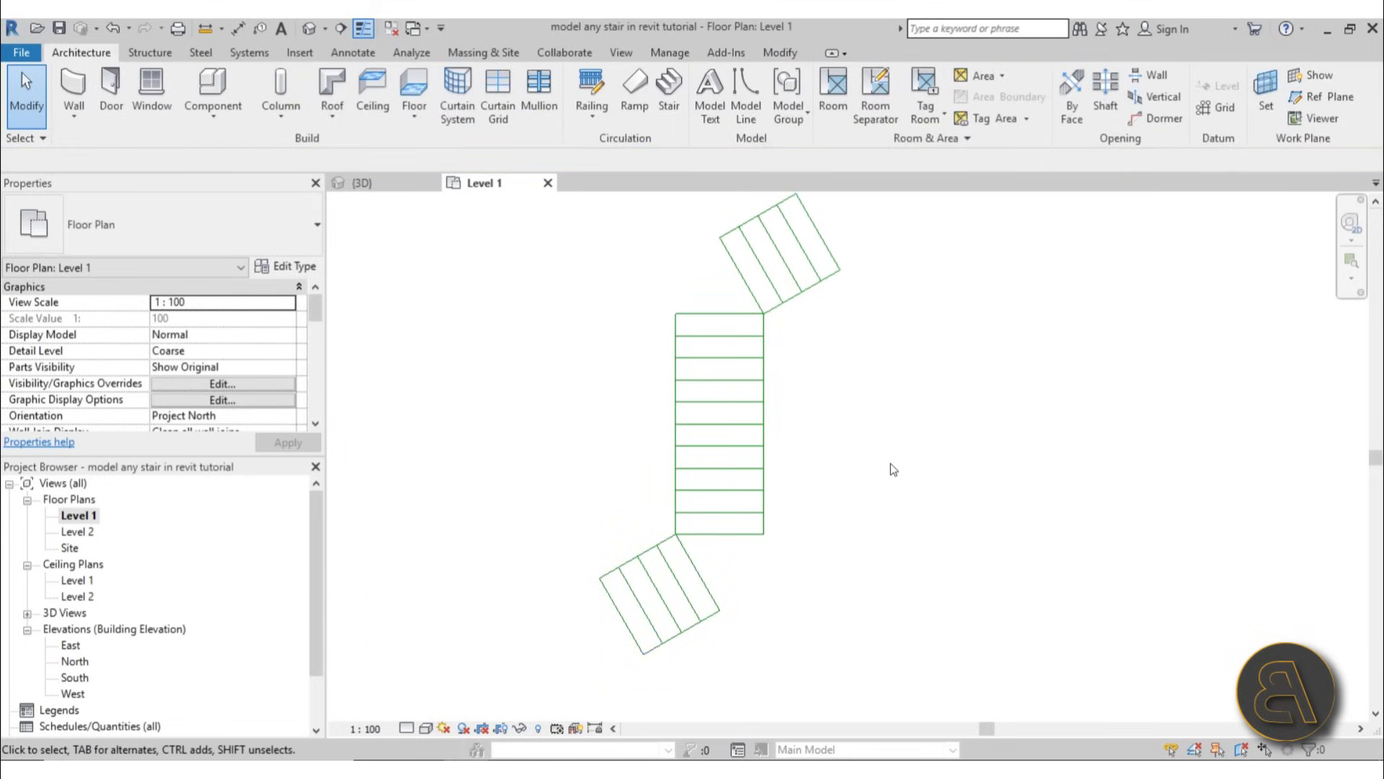
- Extend the outer boundary lines of the middle and end flights to meet in corners at both turns
key(t)
key(r)
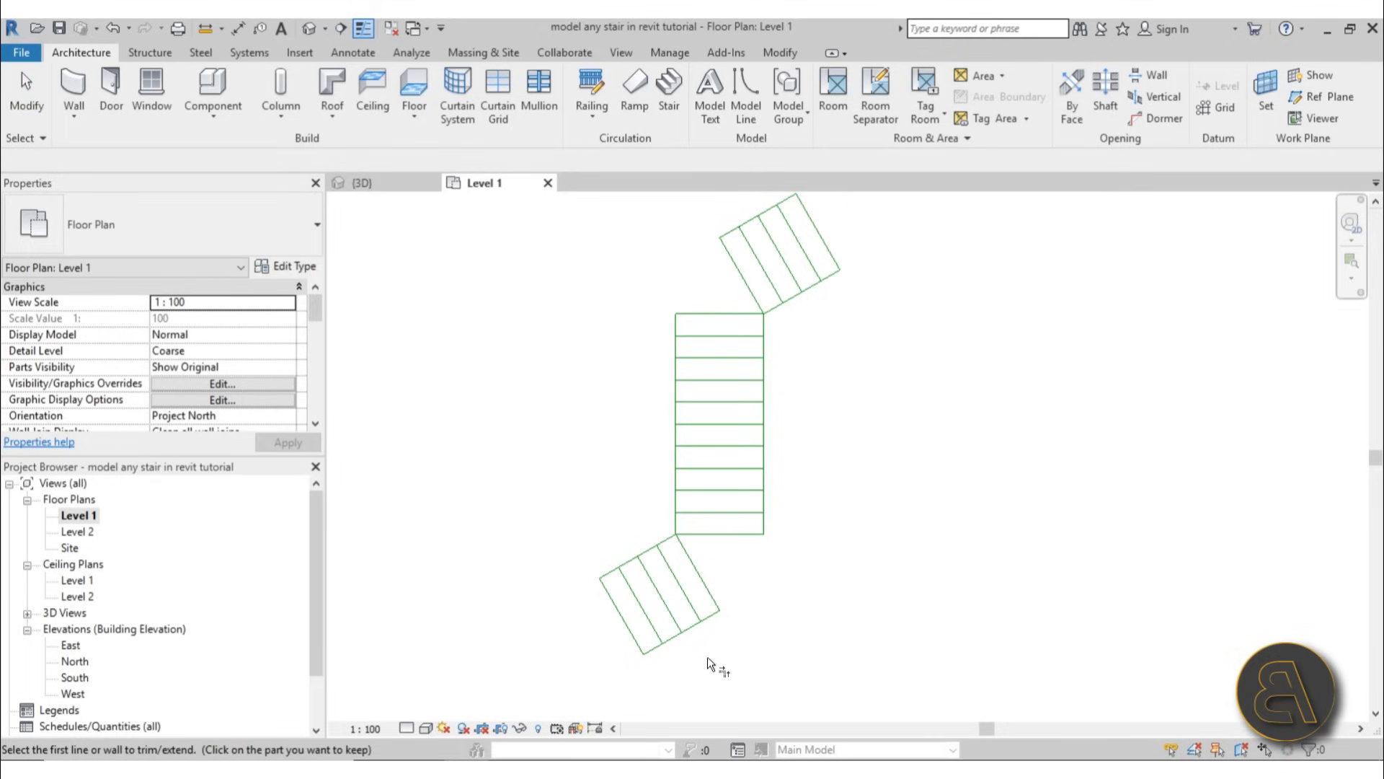
click(694, 630)
click(764, 525)
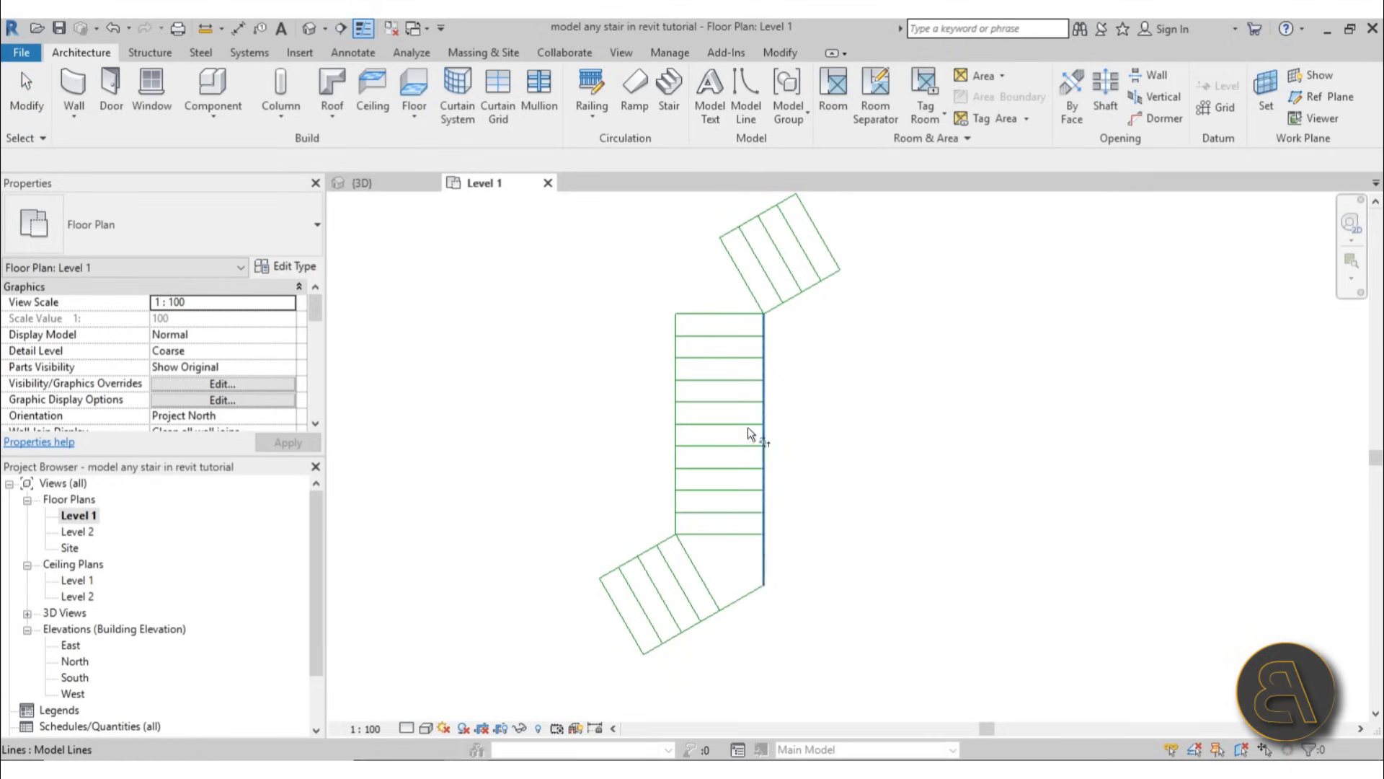
click(678, 318)
click(729, 232)
key(Escape)
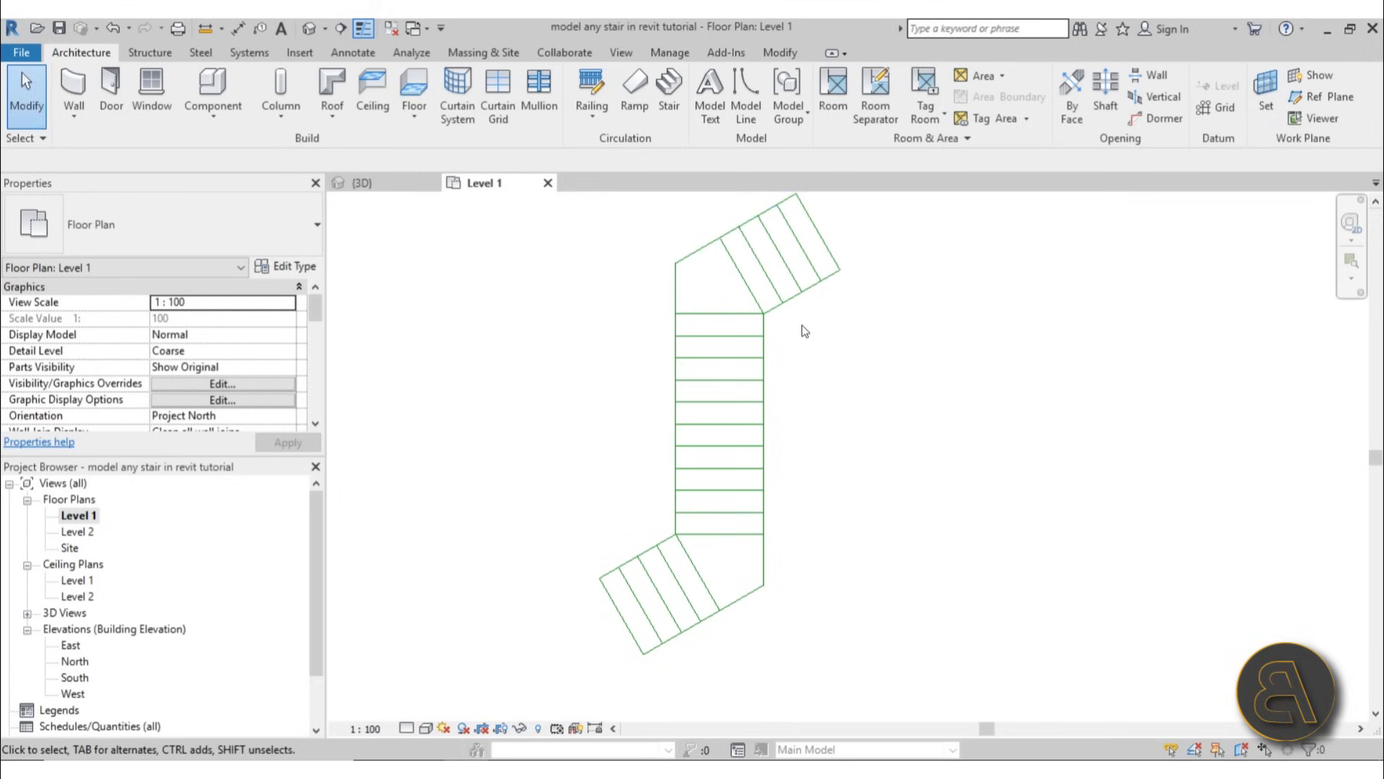
- Fillet the inner boundary corners at both turns with model line fillet arcs of radius 40
scroll(686, 518, up, 3)
scroll(722, 405, up, 1)
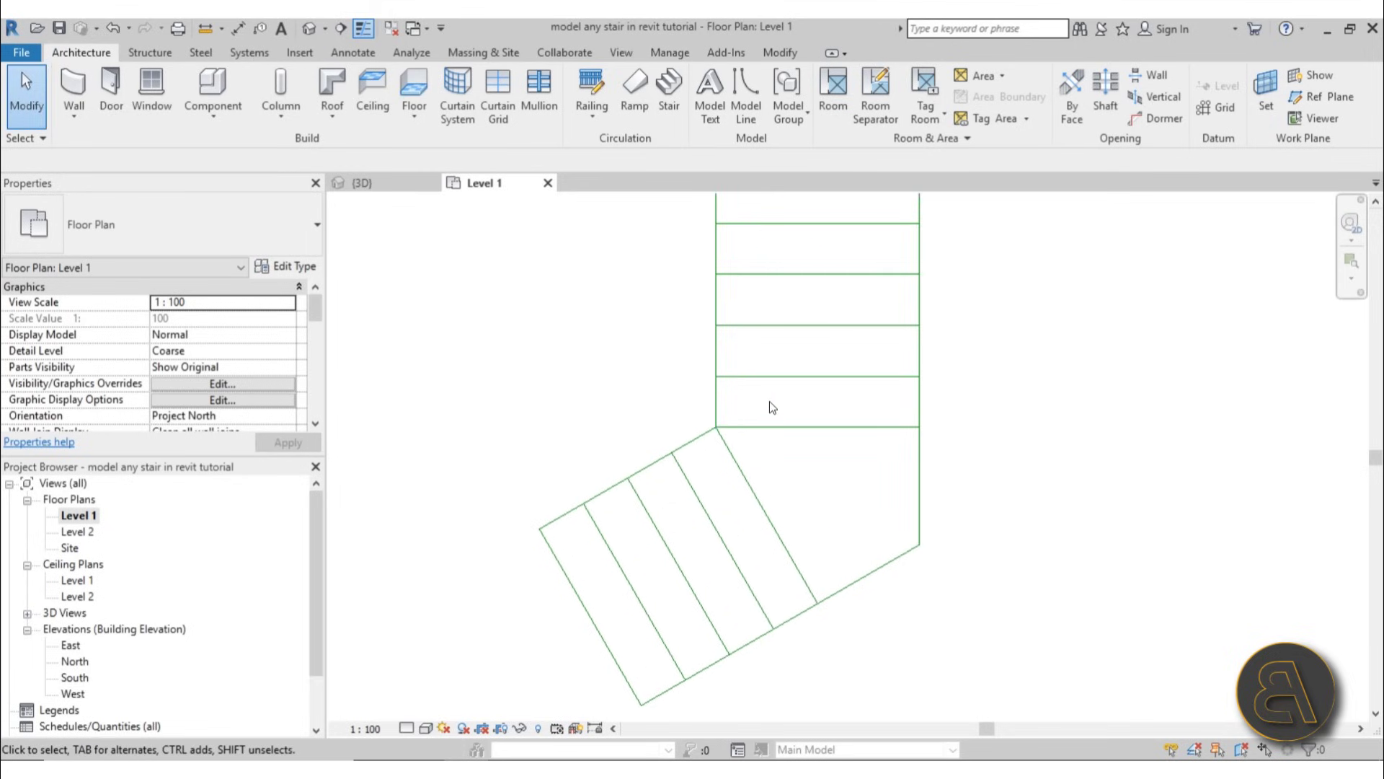
click(732, 112)
click(779, 101)
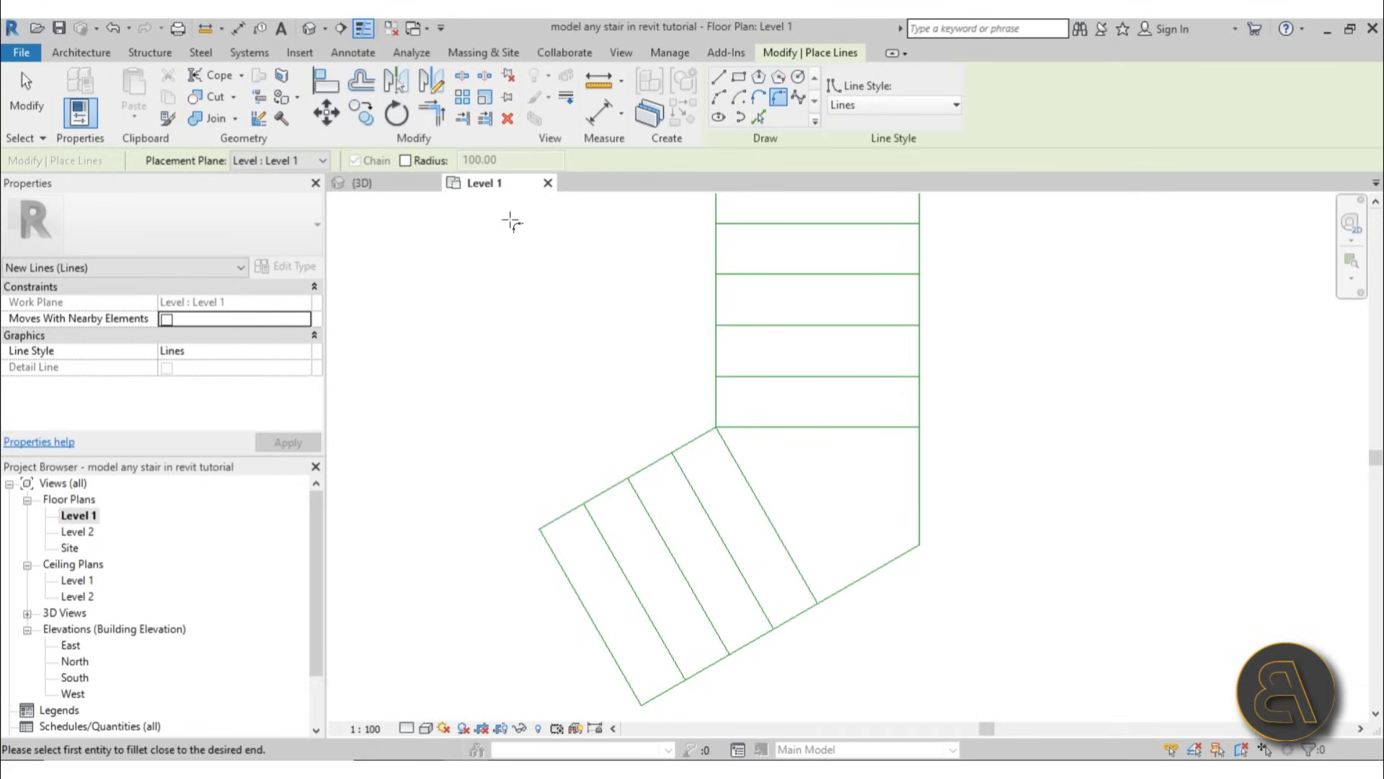
click(422, 162)
text(40.00)
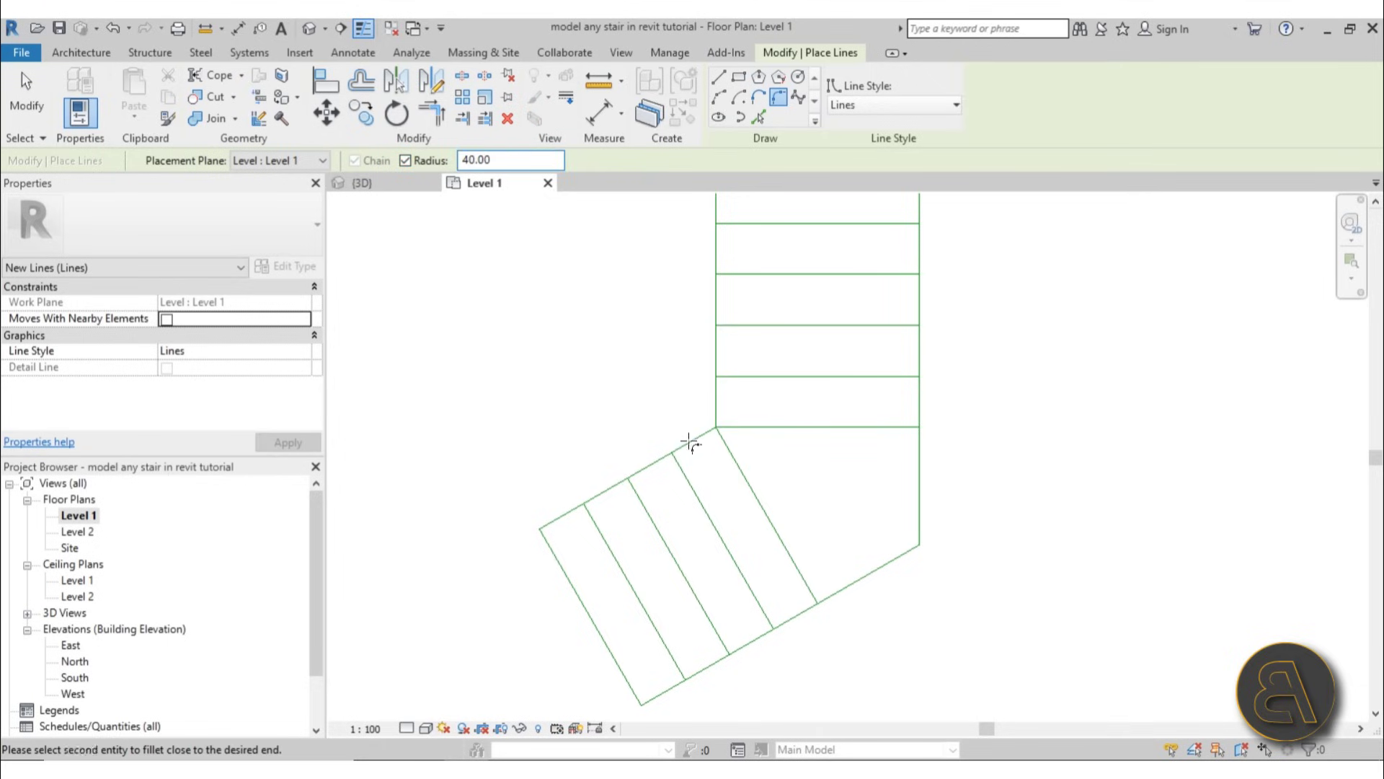
click(714, 395)
scroll(879, 310, down, 2)
middle_drag(880, 292, 762, 542)
click(785, 349)
- Fillet the outer boundary corners at both turns with arcs of radius 160
scroll(908, 397, down, 2)
middle_drag(908, 396, 846, 337)
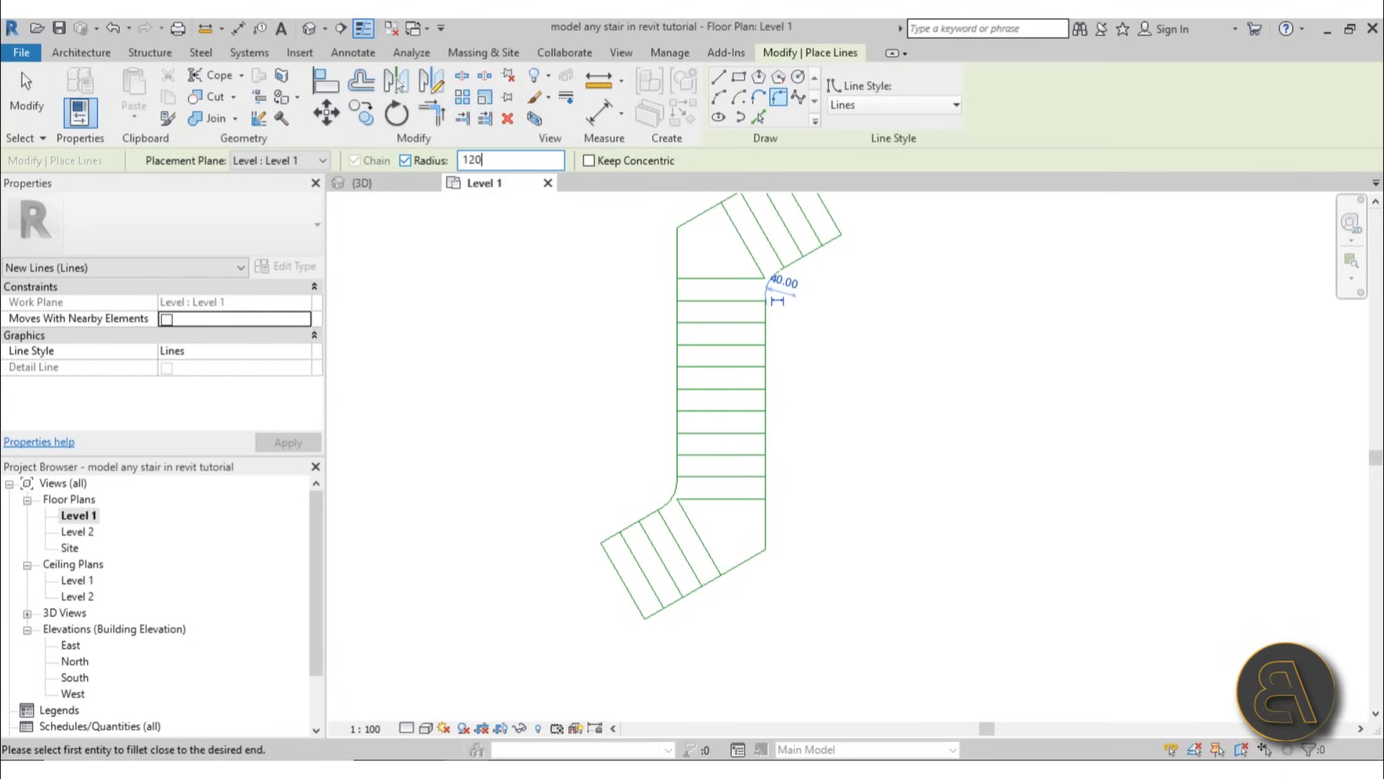
text(160.00)
click(724, 570)
click(764, 526)
middle_drag(836, 404, 829, 441)
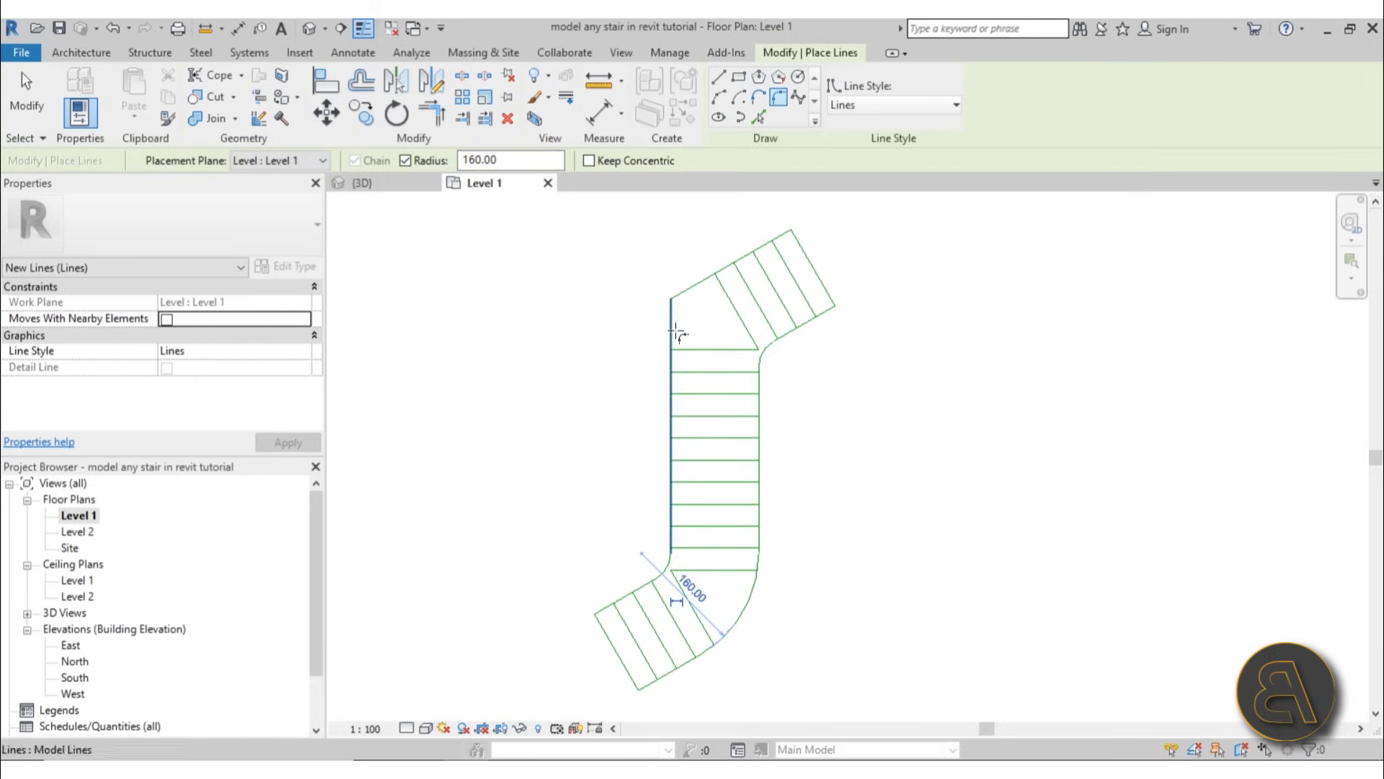
click(686, 297)
key(Escape)
key(Escape)
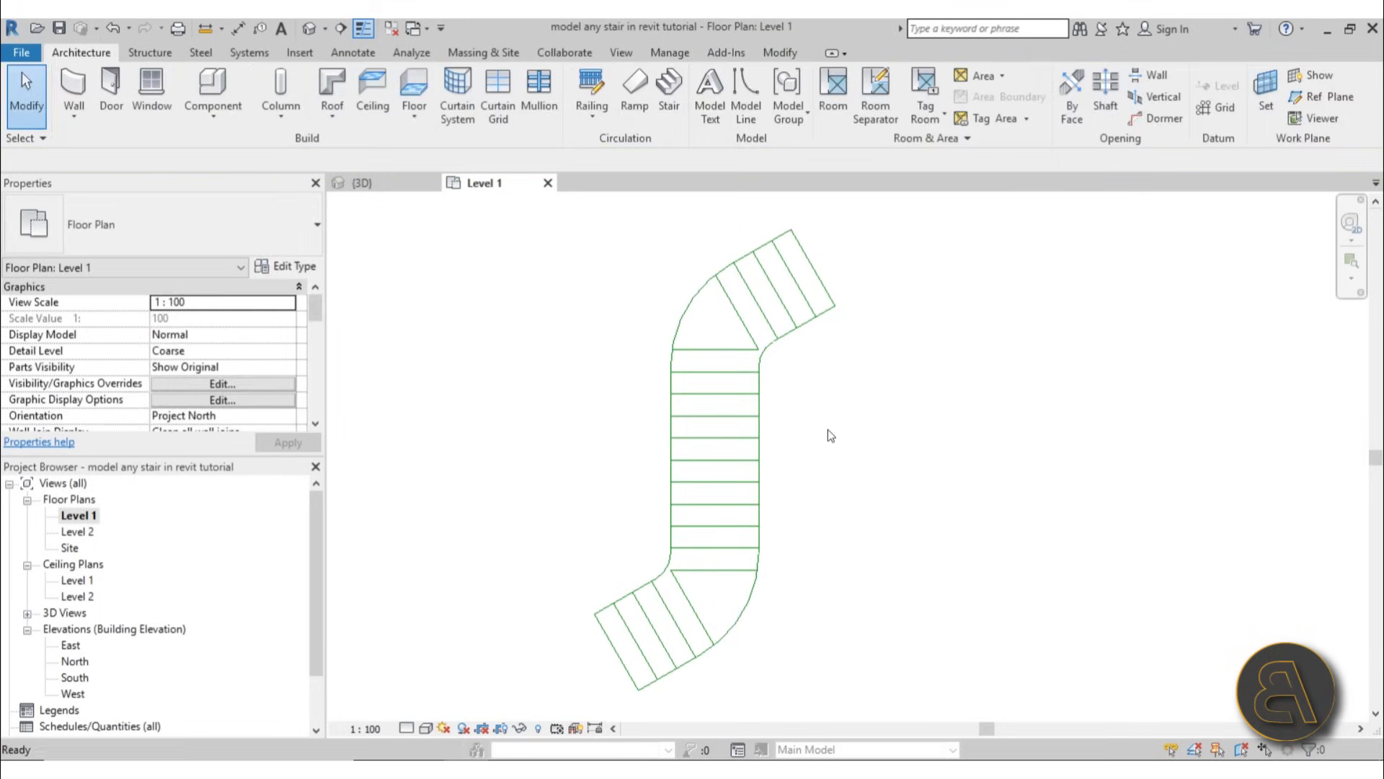
- Delete the angled tread line nearest the middle flight at each of the two turns
scroll(828, 446, down, 1)
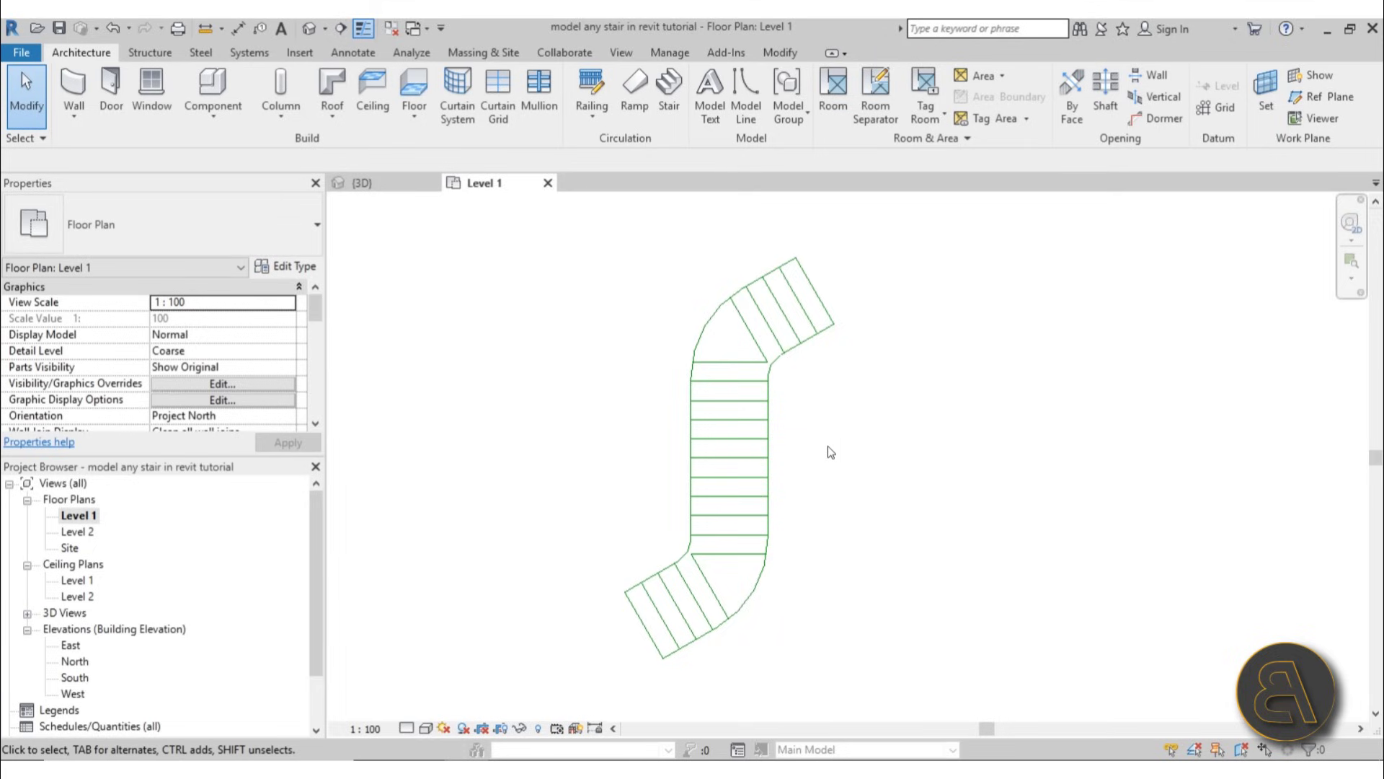
scroll(729, 602, up, 2)
drag(736, 561, 680, 526)
key(Delete)
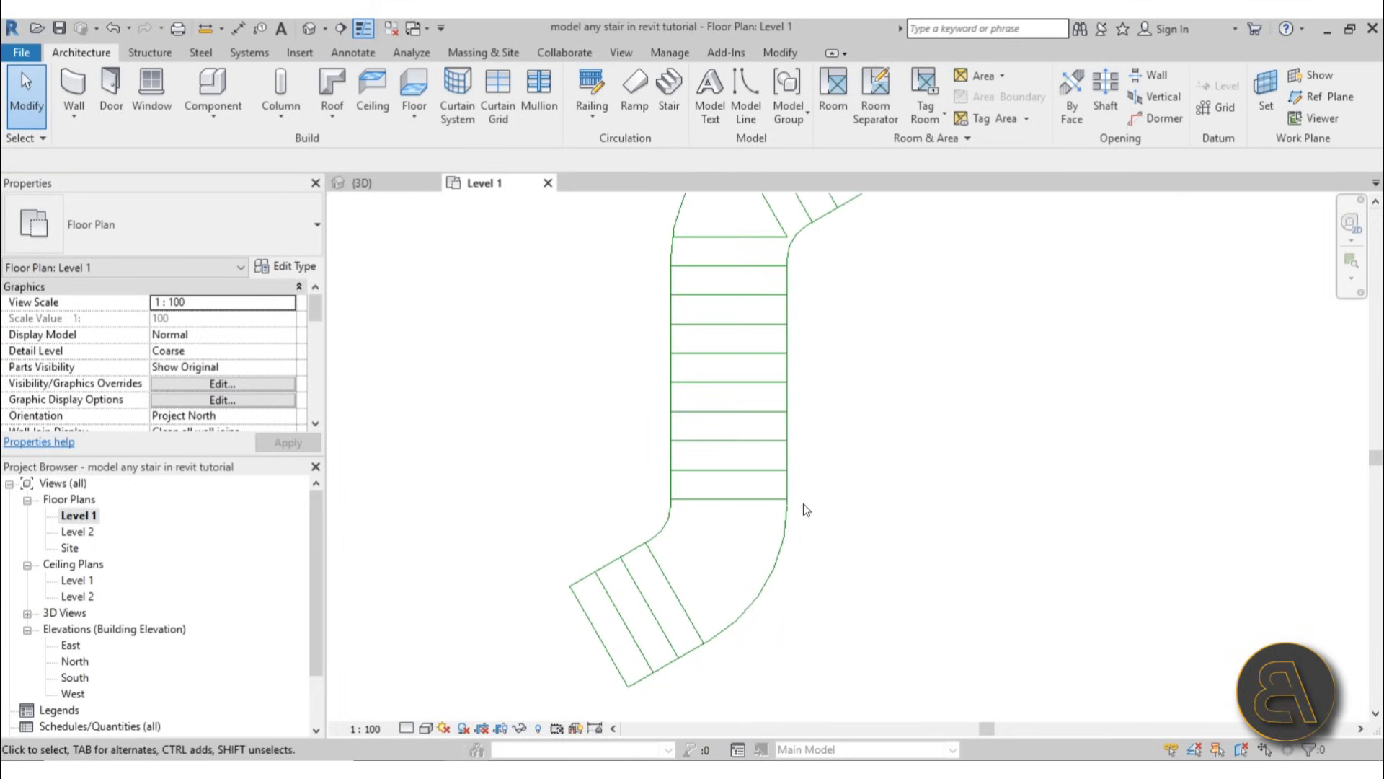
scroll(786, 501, down, 1)
scroll(729, 297, up, 2)
drag(738, 354, 715, 286)
key(Delete)
- Extend the middle flight's end tread and the nearest angled tread to meet beyond the inner arc at both turns
click(795, 317)
key(t)
key(r)
click(746, 379)
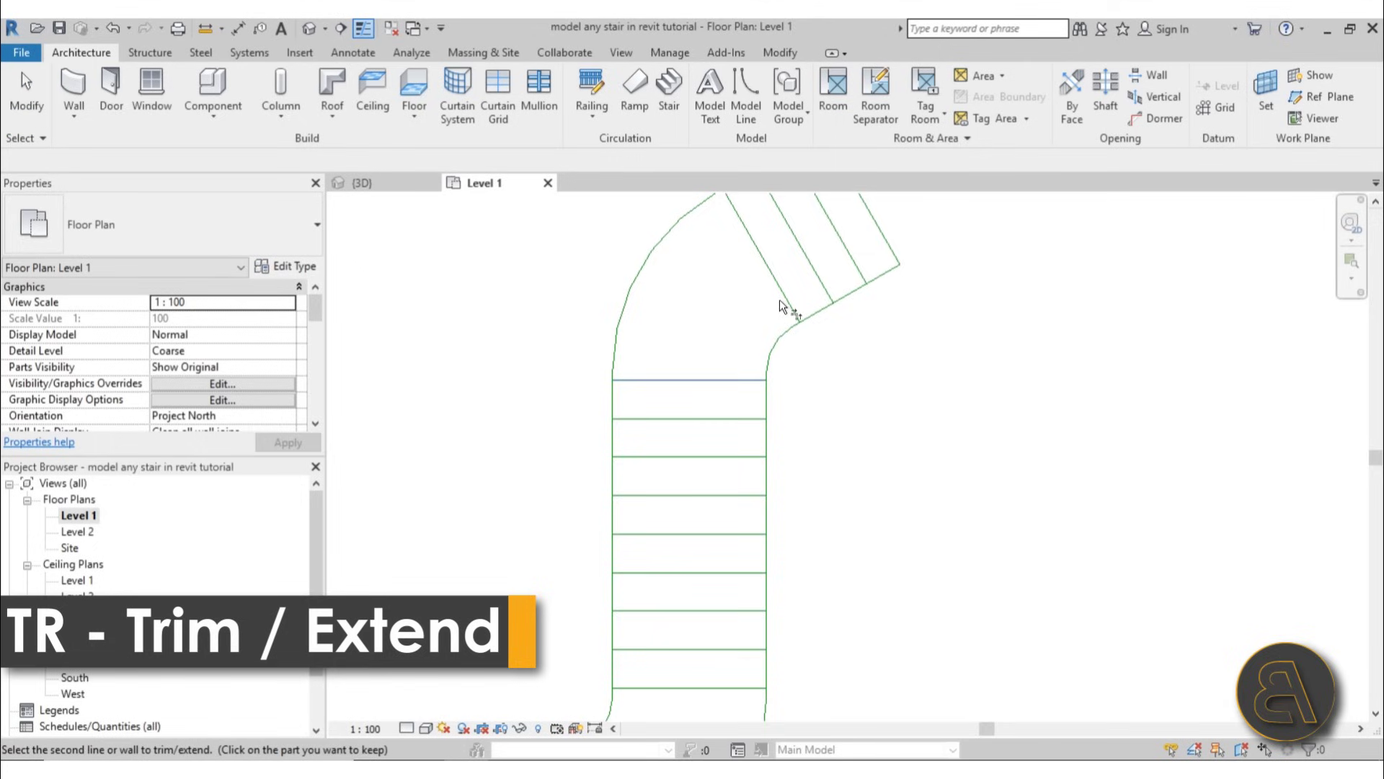
click(784, 297)
scroll(750, 411, down, 2)
scroll(681, 564, up, 2)
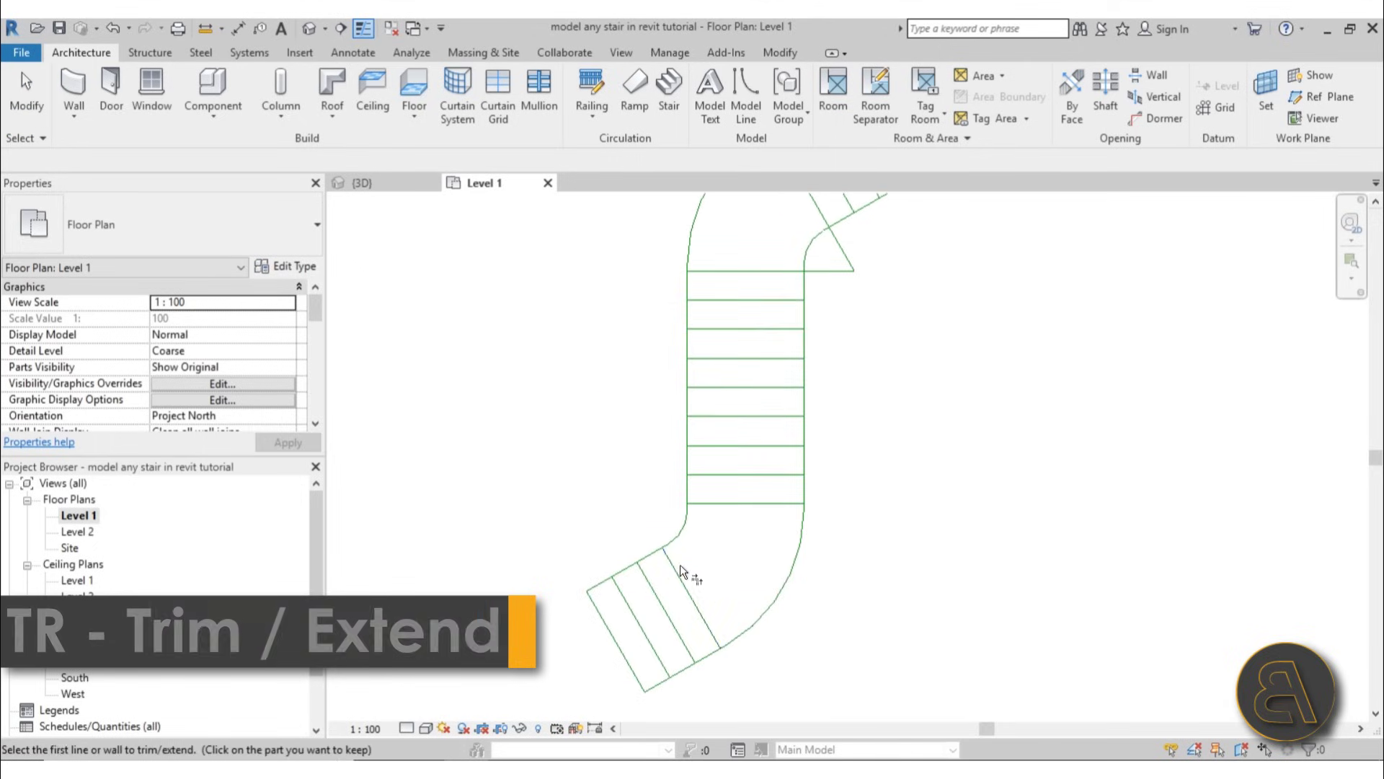
click(720, 512)
key(Escape)
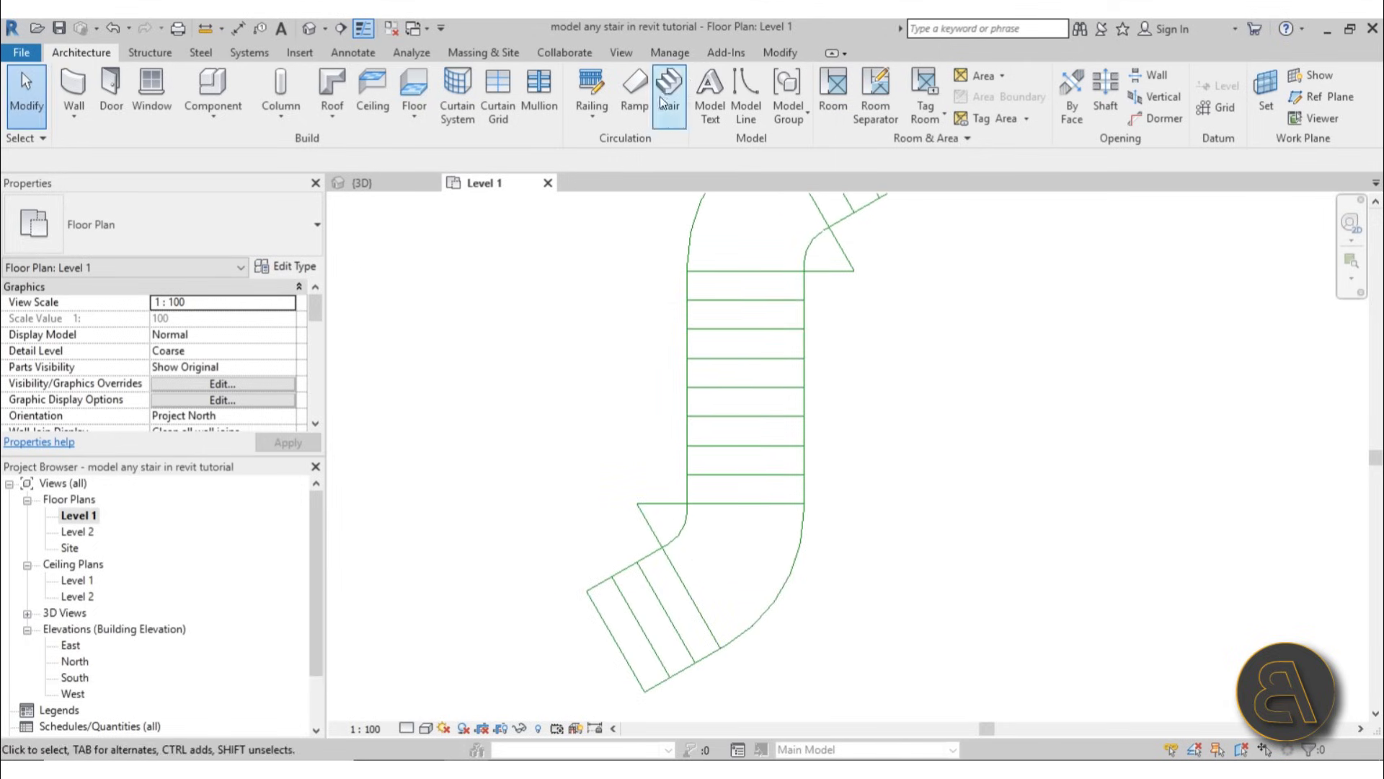
- Draw two model lines from the lower turn's tread intersection past the outer arc, about 218 and 210 long, at about 20° and 40°
click(746, 94)
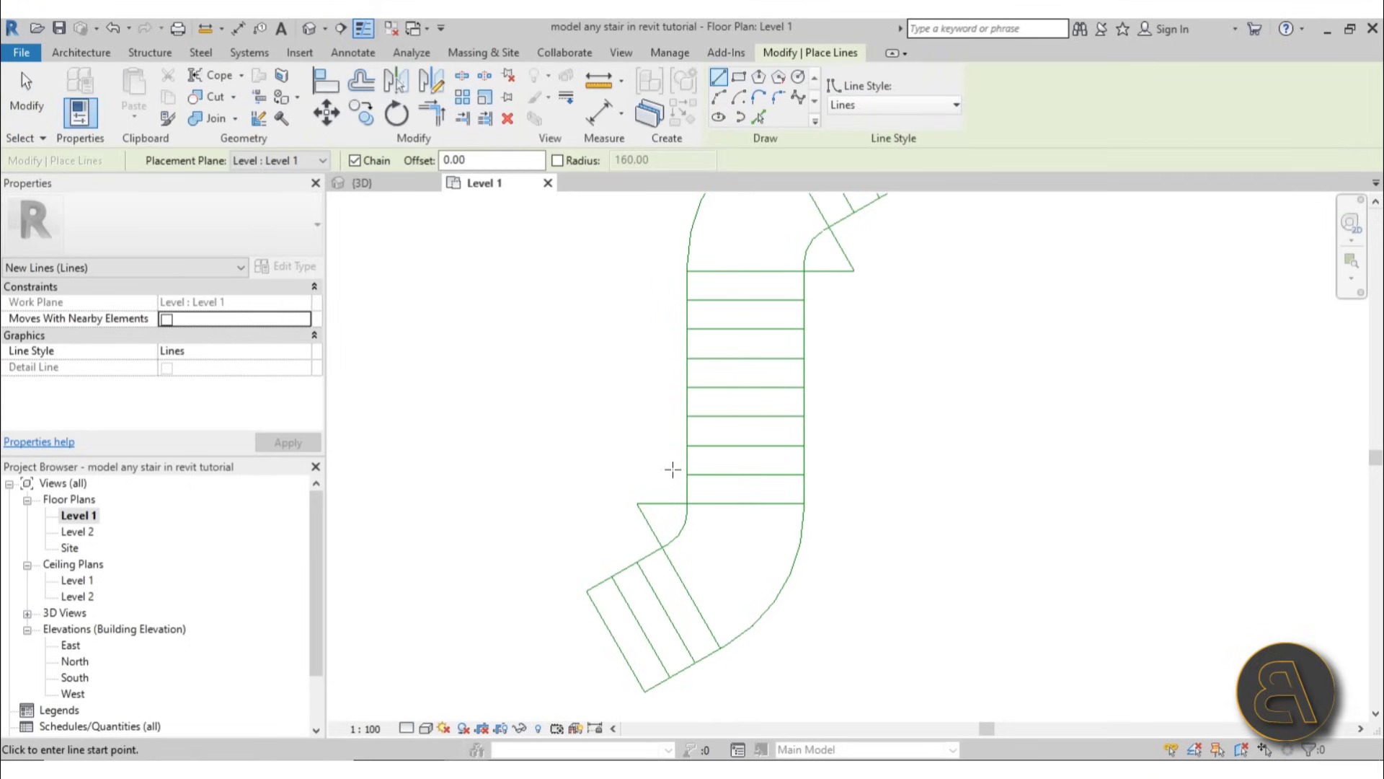
click(638, 503)
scroll(839, 569, up, 2)
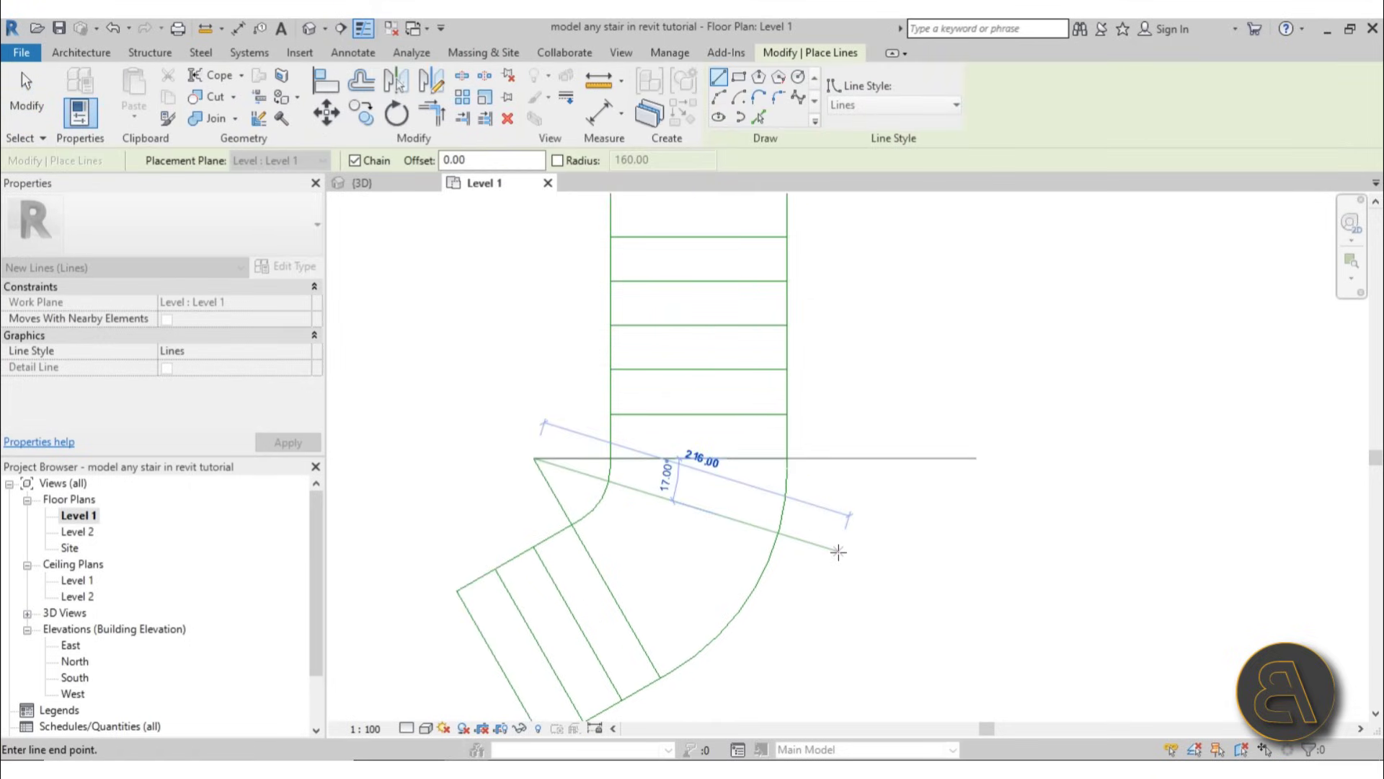
click(836, 568)
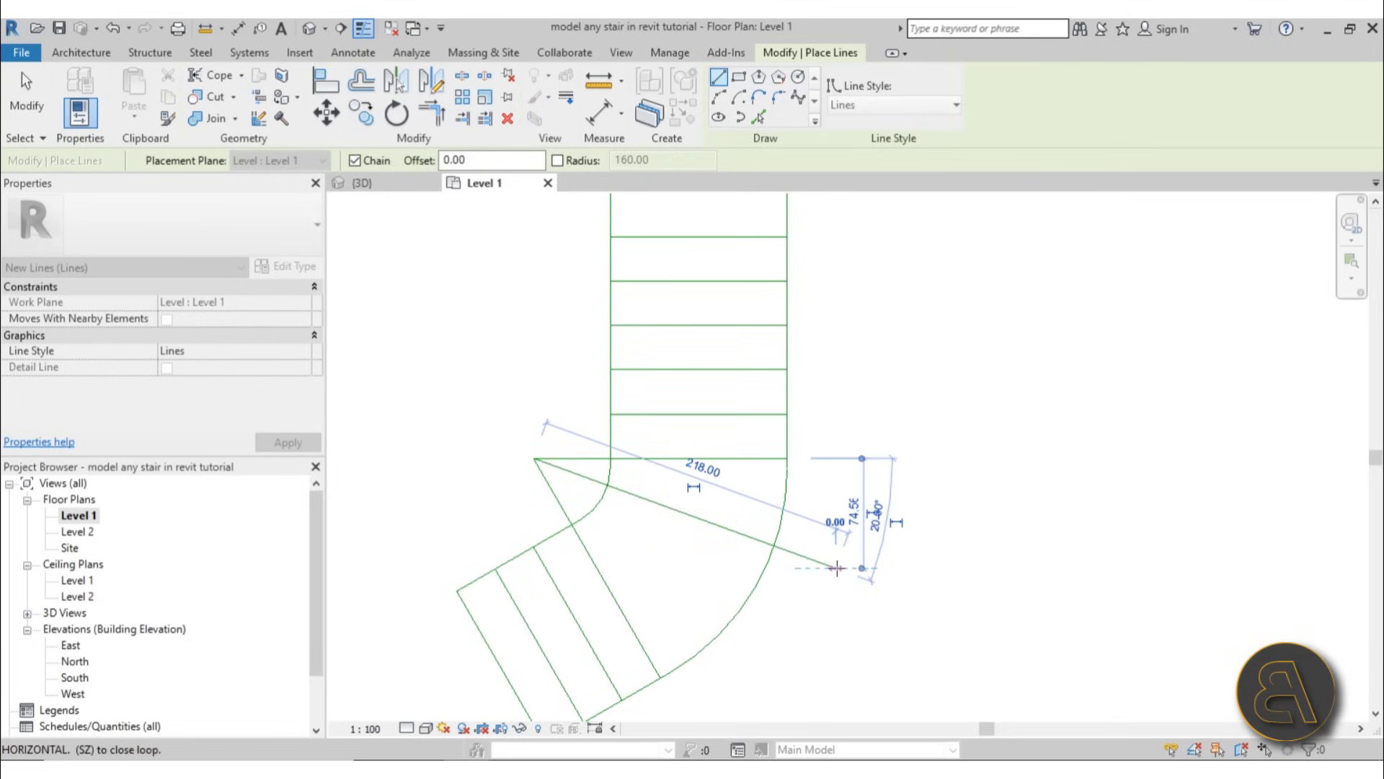
click(532, 458)
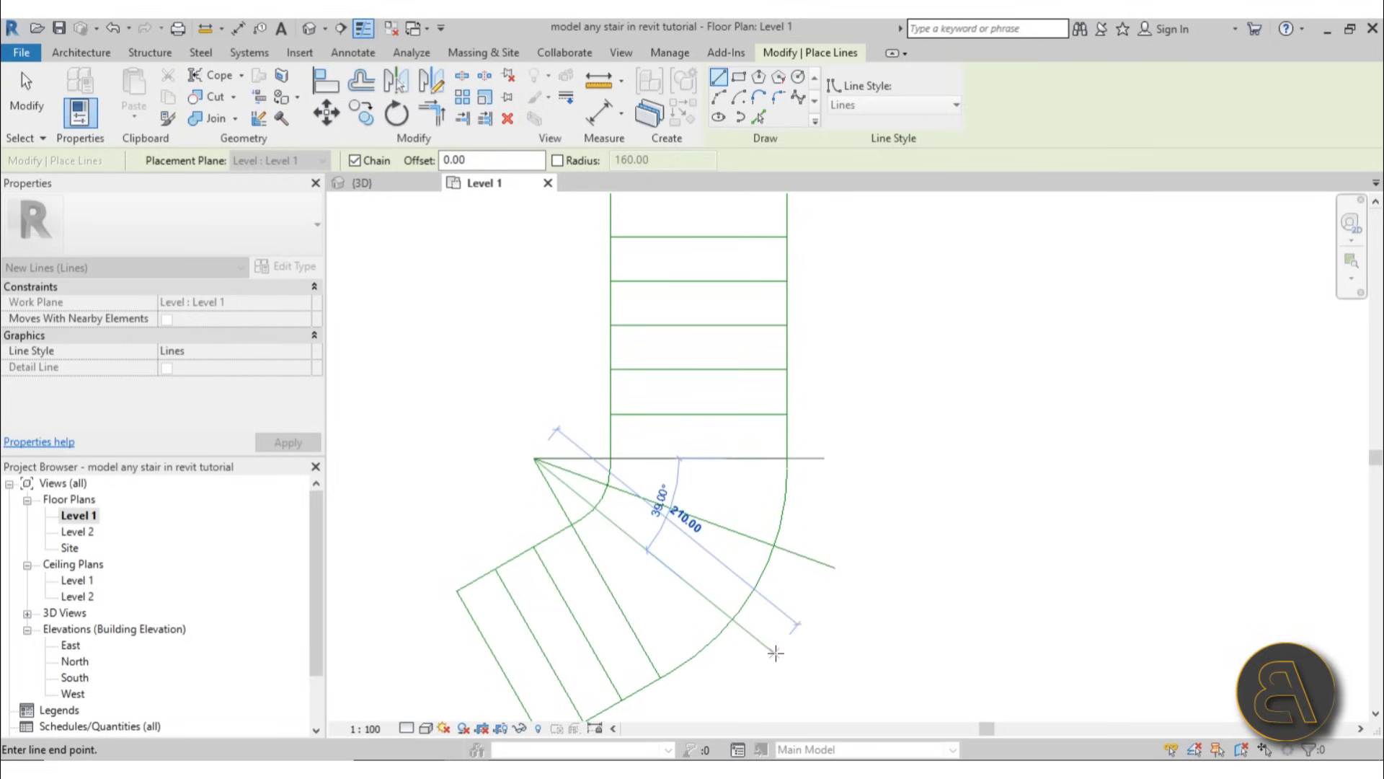
click(770, 656)
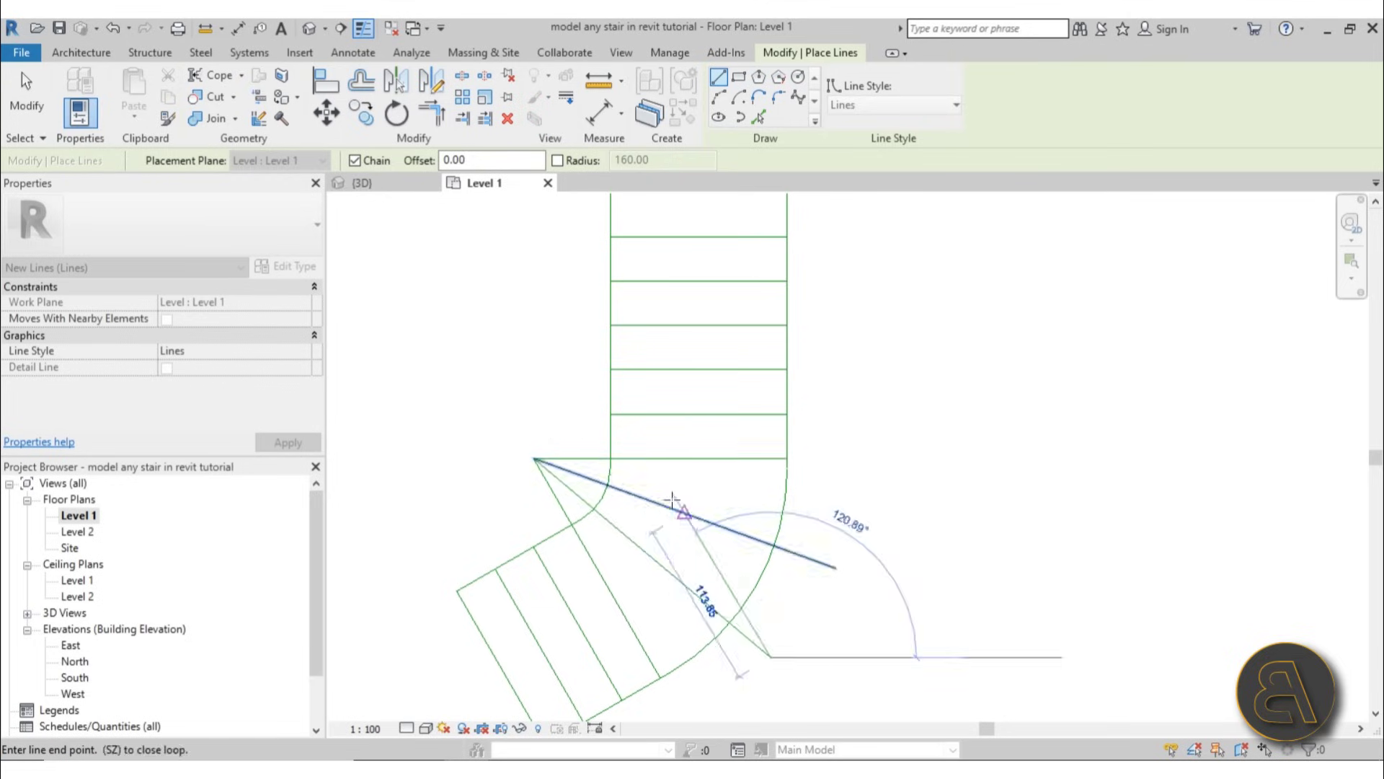
key(Escape)
key(Escape)
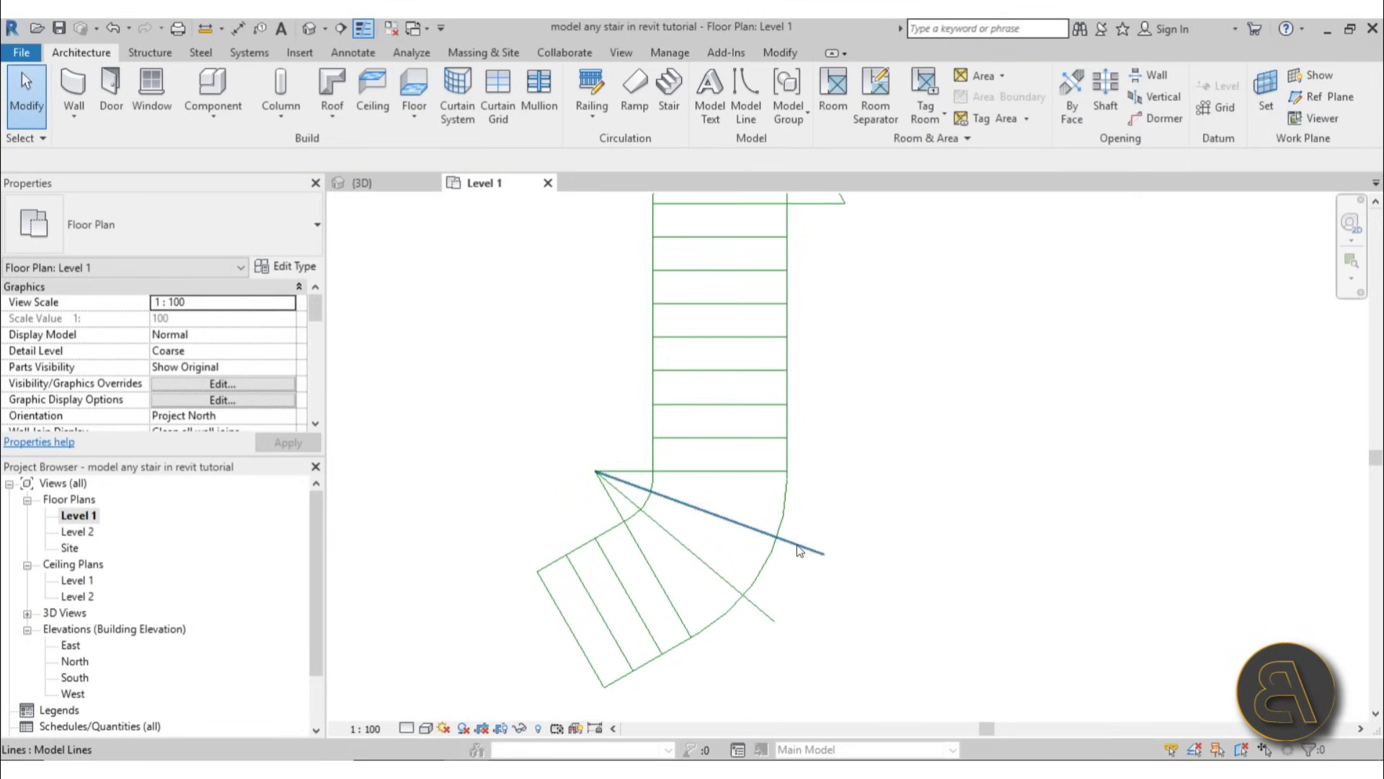
- Shorten both radial lines at the lower turn so they end on the inner and outer boundary arcs
click(819, 564)
drag(831, 558, 771, 535)
drag(531, 447, 604, 477)
click(597, 503)
drag(531, 447, 593, 496)
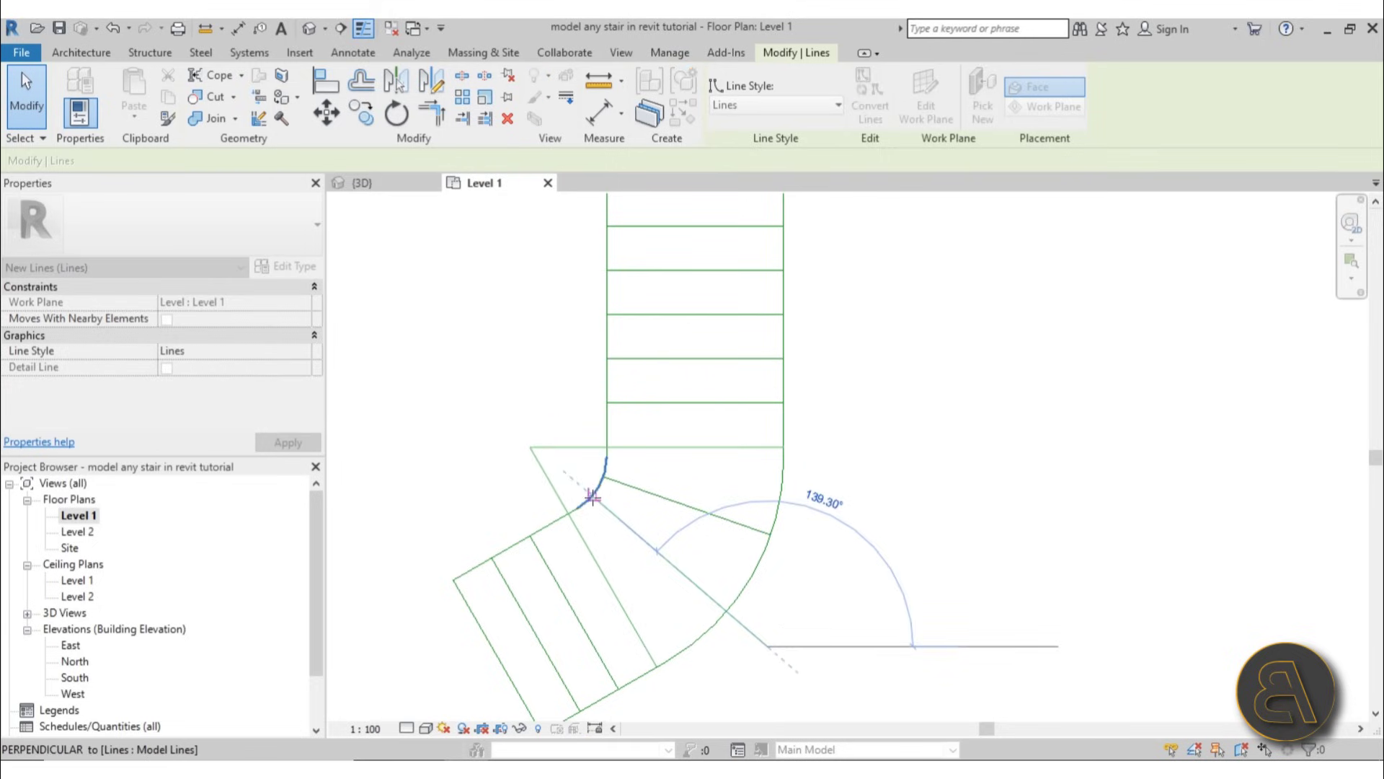
drag(766, 647, 726, 609)
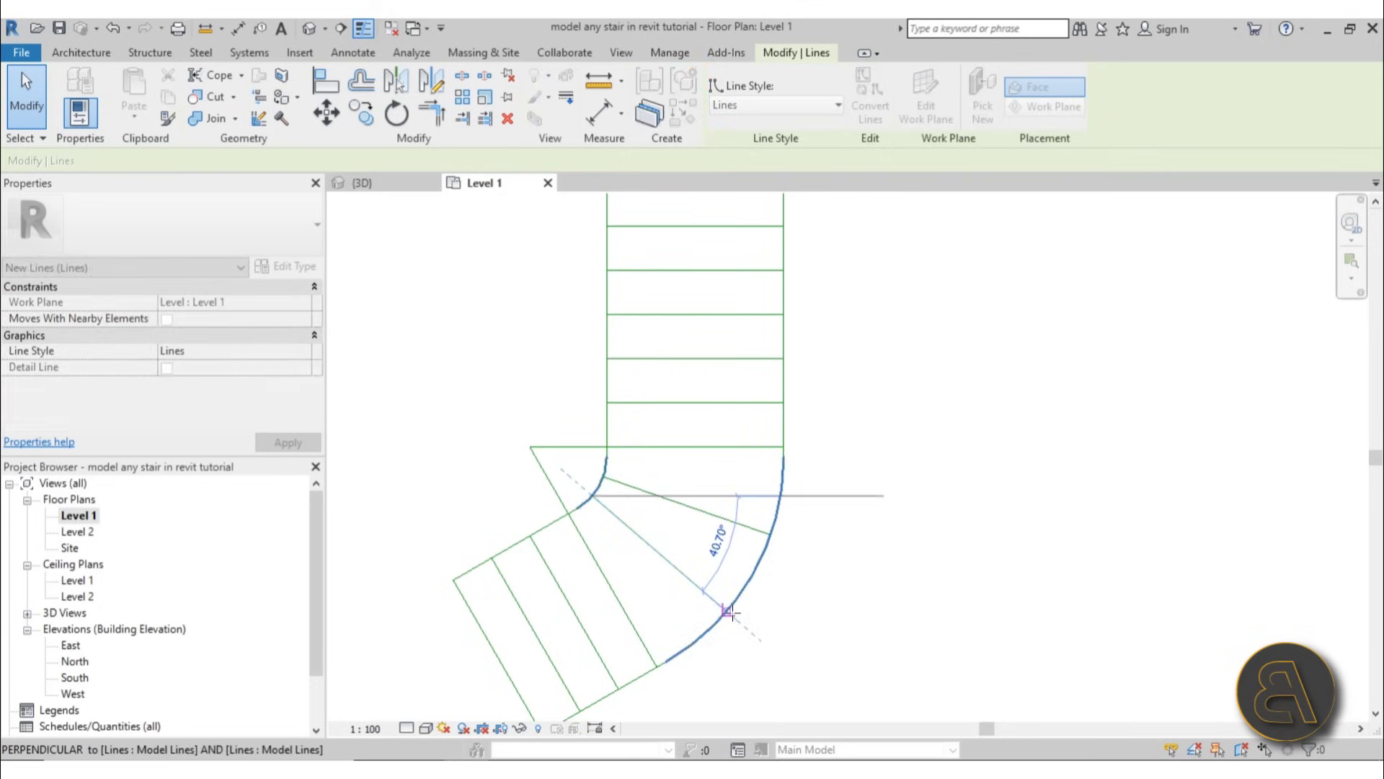
click(819, 664)
- Pull the two extended tread lines at the lower turn back to the inner boundary
click(546, 447)
drag(530, 447, 567, 504)
click(572, 462)
click(551, 483)
click(791, 516)
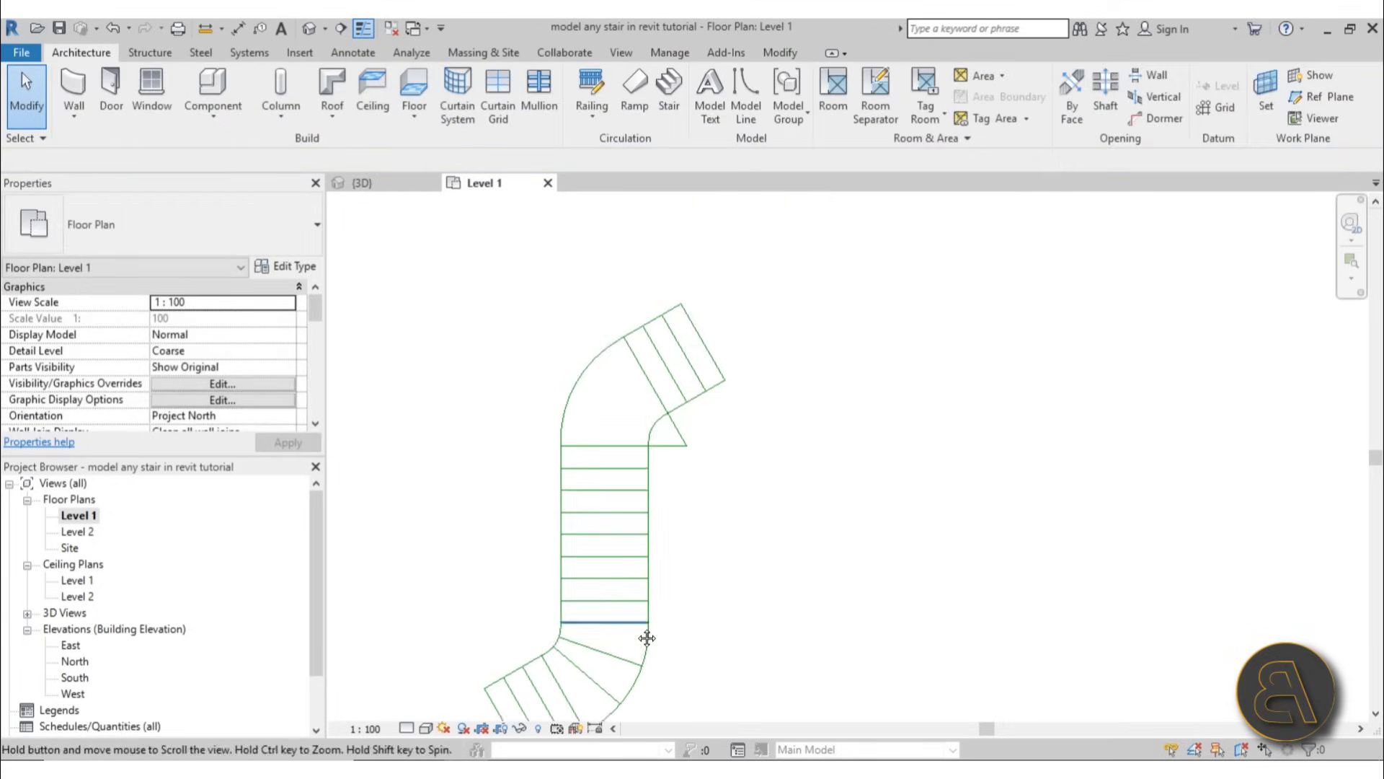
scroll(703, 485, up, 2)
click(709, 486)
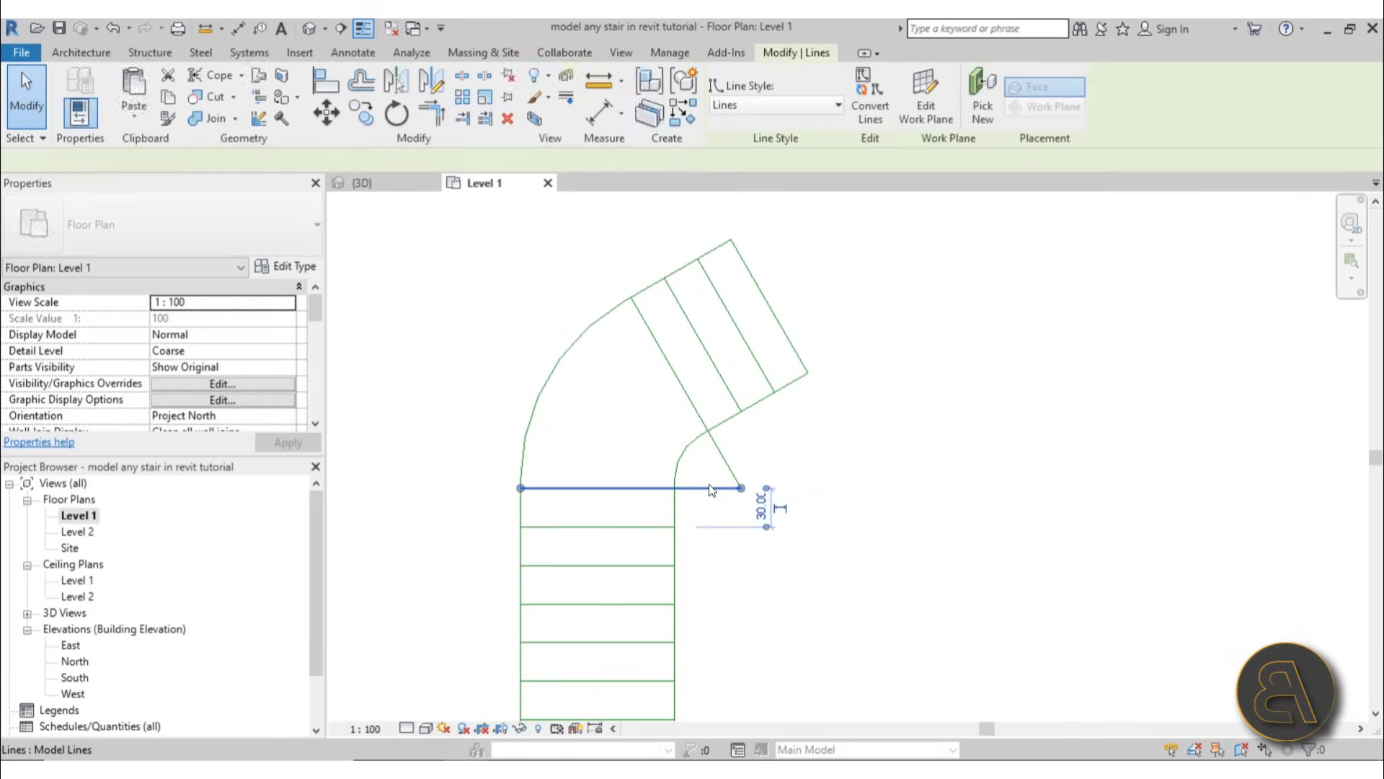
click(553, 258)
click(746, 108)
key(Escape)
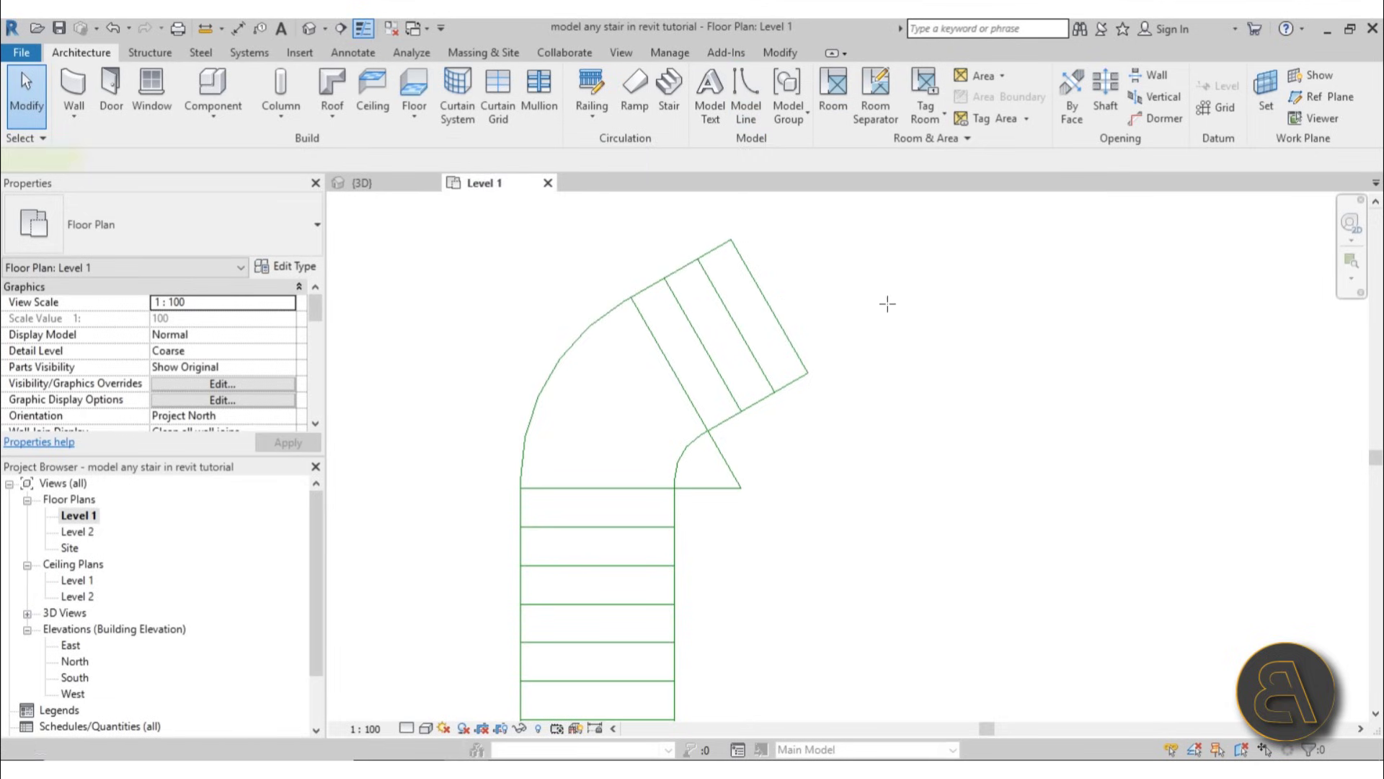
- Draw two model lines from the upper turn's tread intersection past the outer arc, dividing the turn into three winder treads
key(l)
key(i)
click(740, 488)
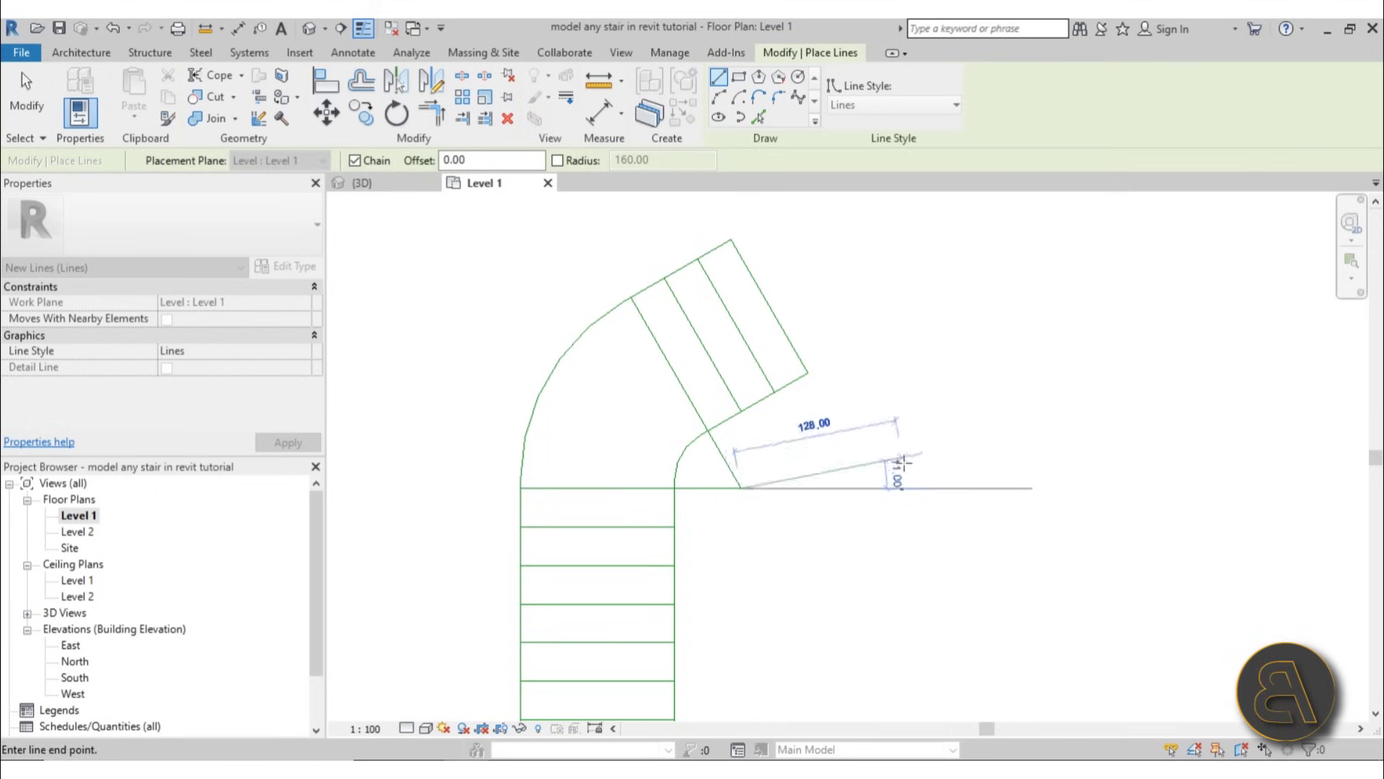
click(539, 320)
key(Escape)
click(741, 488)
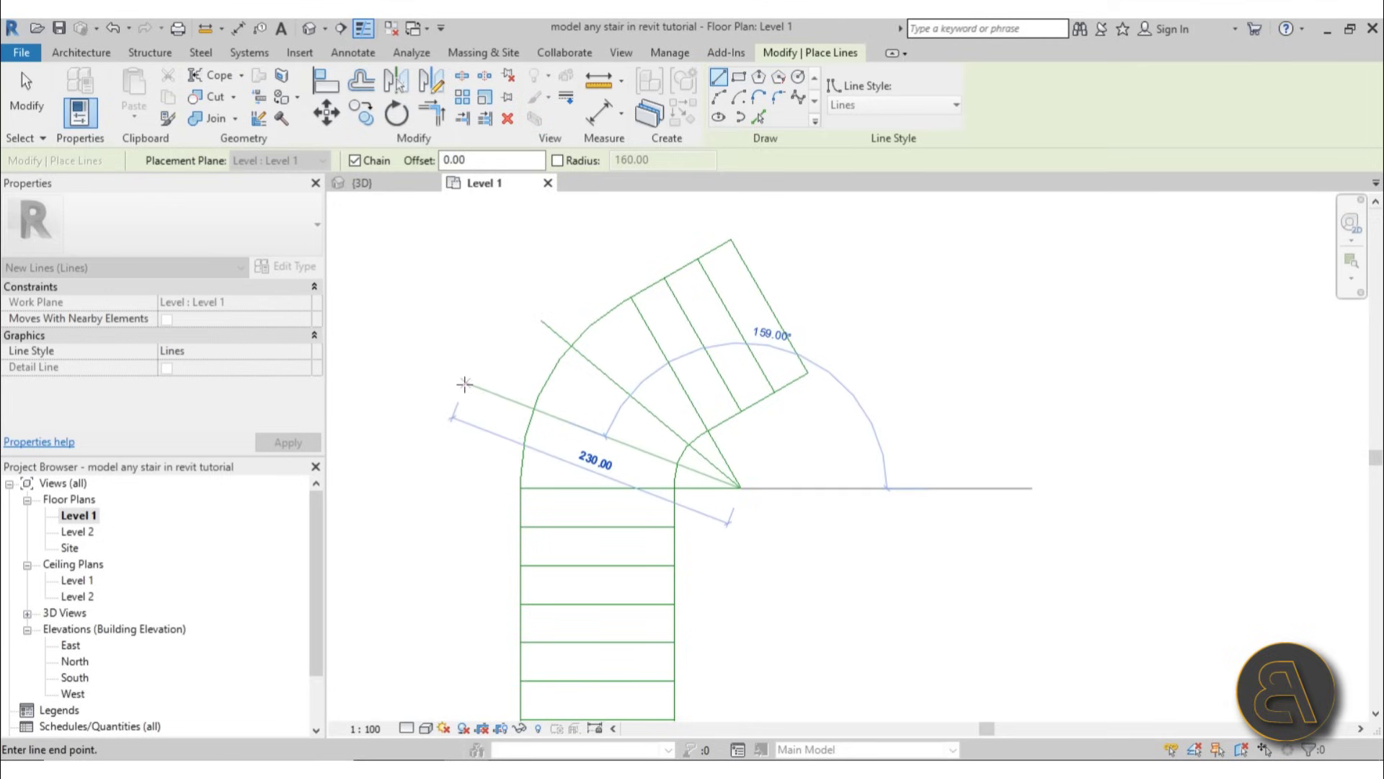
click(469, 388)
key(Escape)
key(Escape)
- Shorten both radial lines at the upper turn so they end on the outer and inner boundary arcs
click(476, 393)
drag(470, 389, 534, 412)
key(Escape)
click(579, 353)
drag(541, 319, 572, 346)
key(Escape)
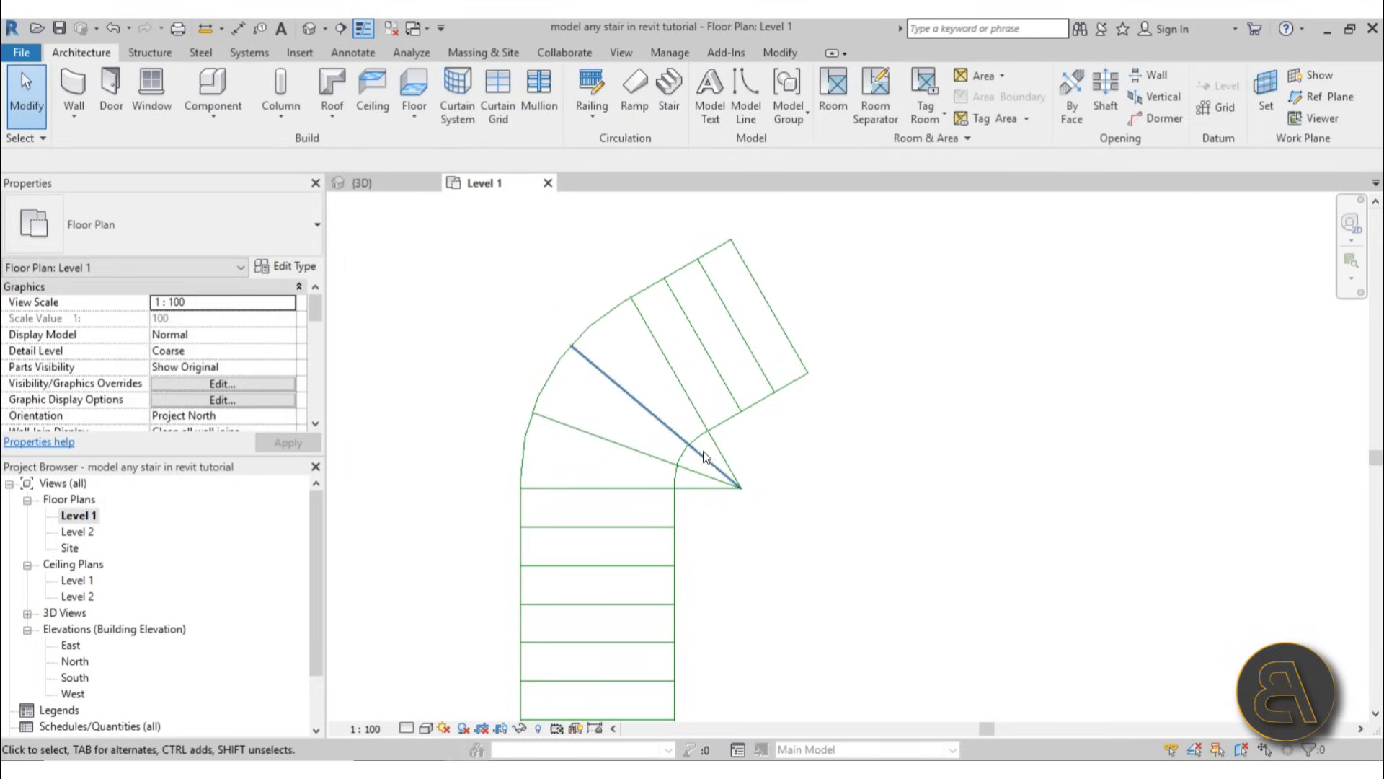
click(703, 451)
drag(740, 488, 687, 446)
click(698, 476)
- Pull the upper turn's extended angled and horizontal tread lines back to the inner boundary
drag(740, 488, 708, 432)
key(Escape)
click(730, 467)
key(Escape)
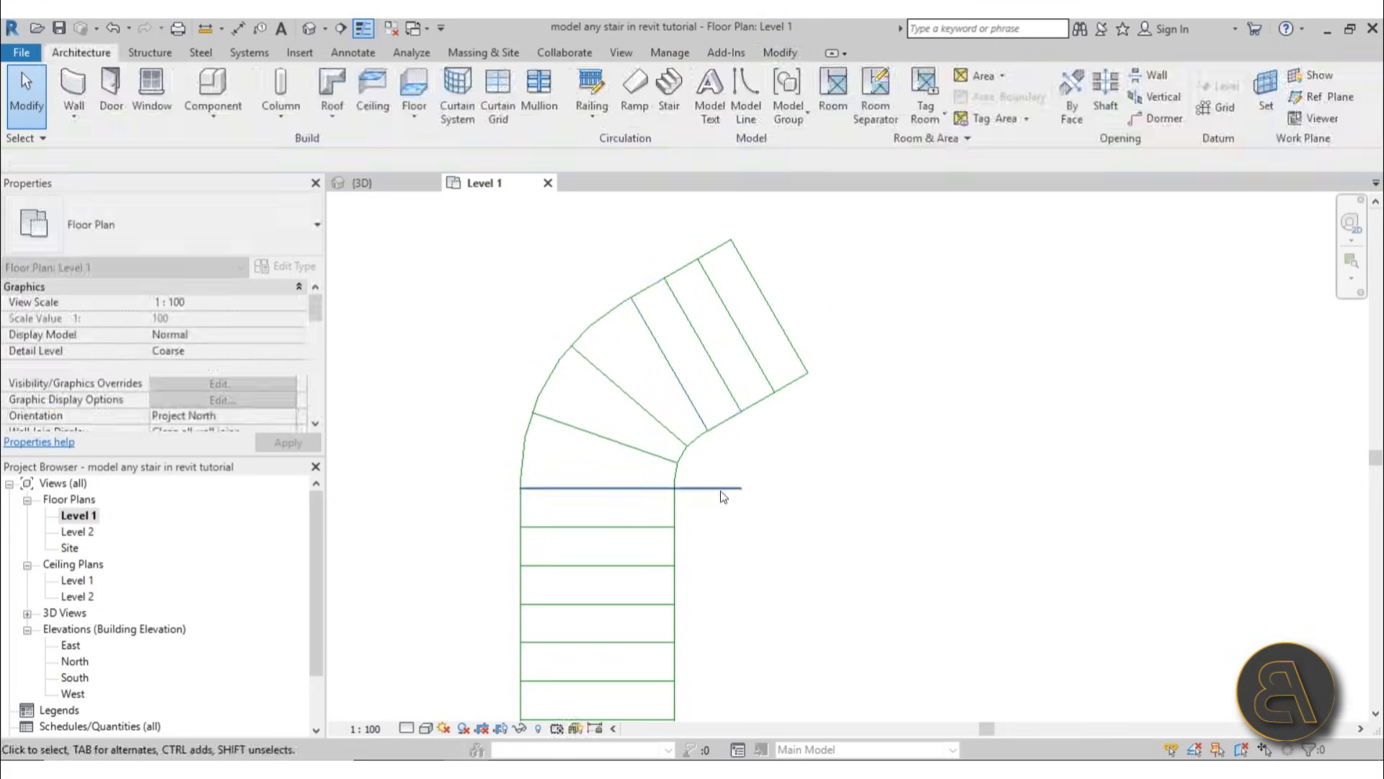
click(718, 490)
drag(740, 488, 677, 489)
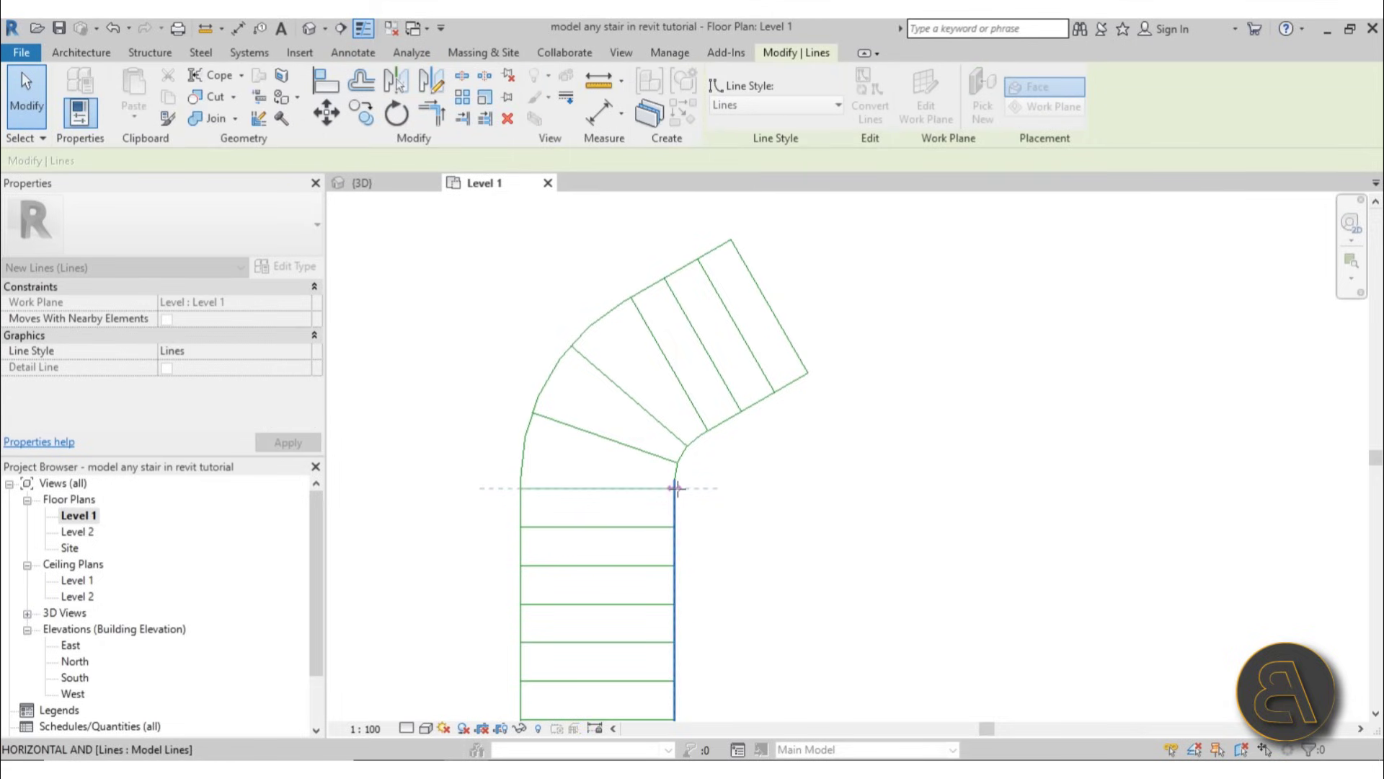
key(Escape)
key(Escape)
- Draw a model line parallel to the upper flight's end edge, a short distance beyond it
scroll(781, 426, down, 3)
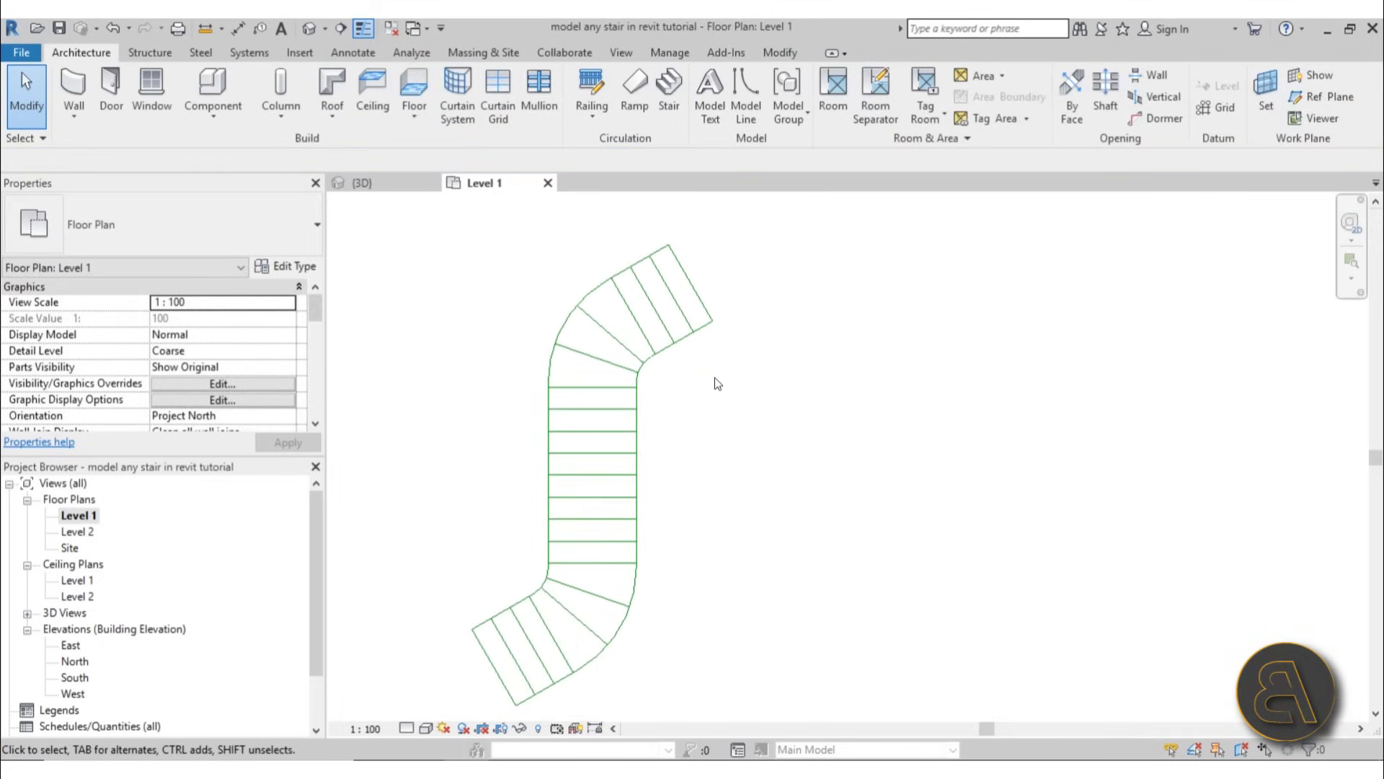
middle_drag(718, 422, 747, 392)
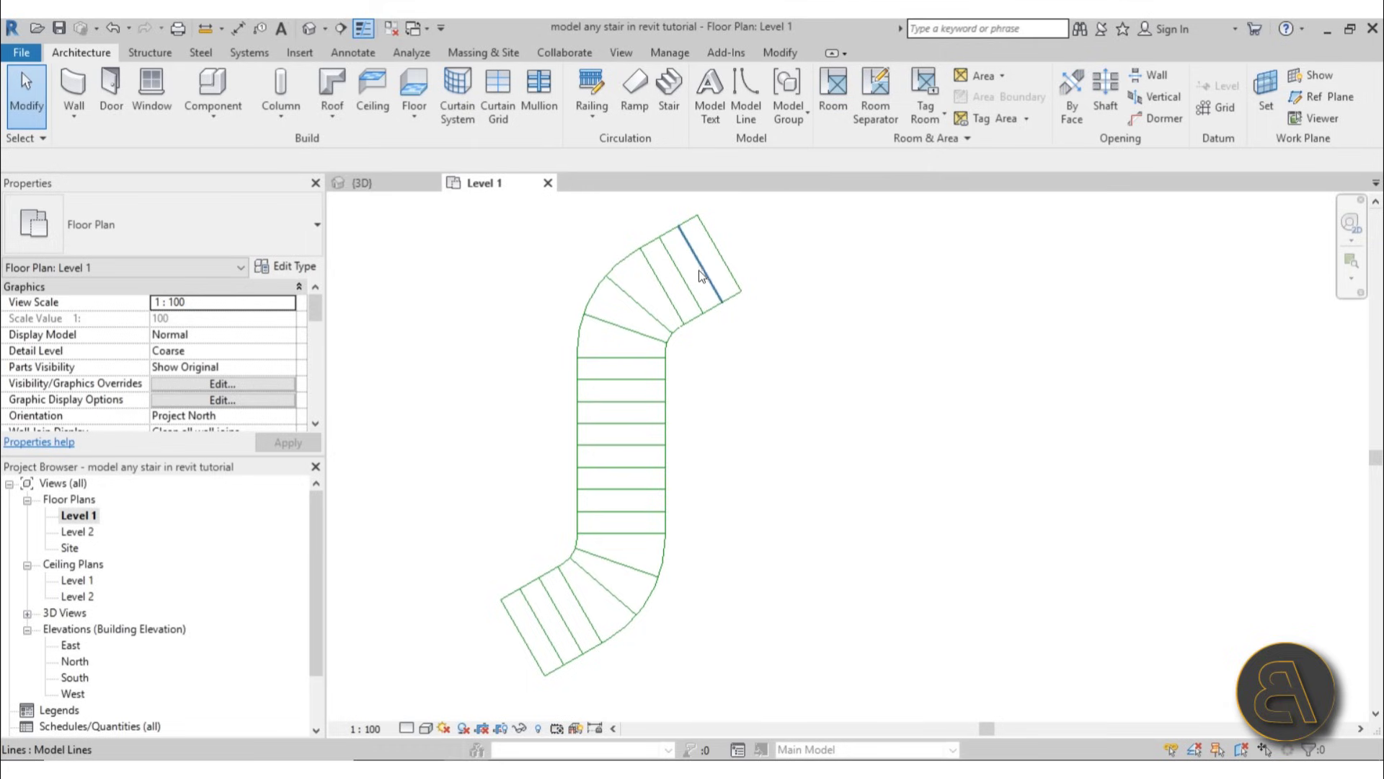
click(728, 261)
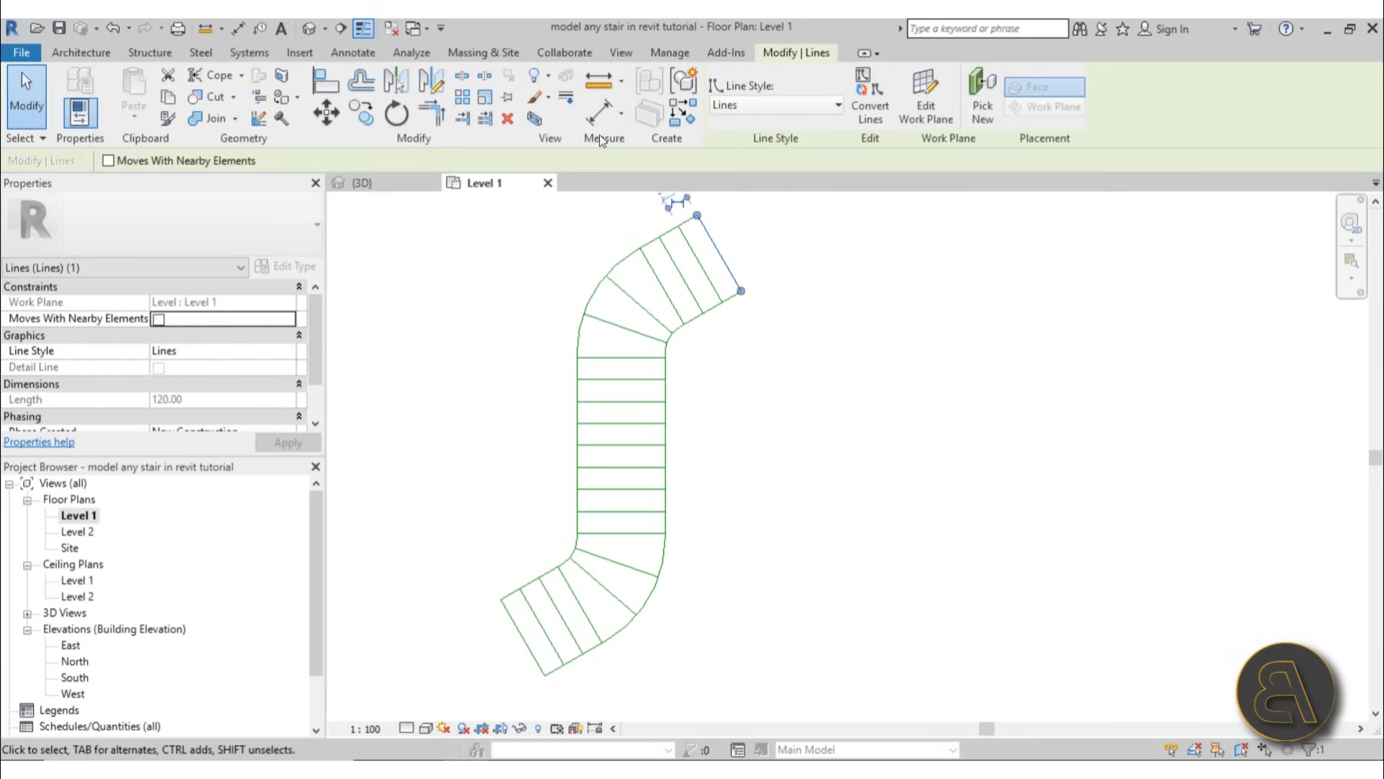
click(685, 340)
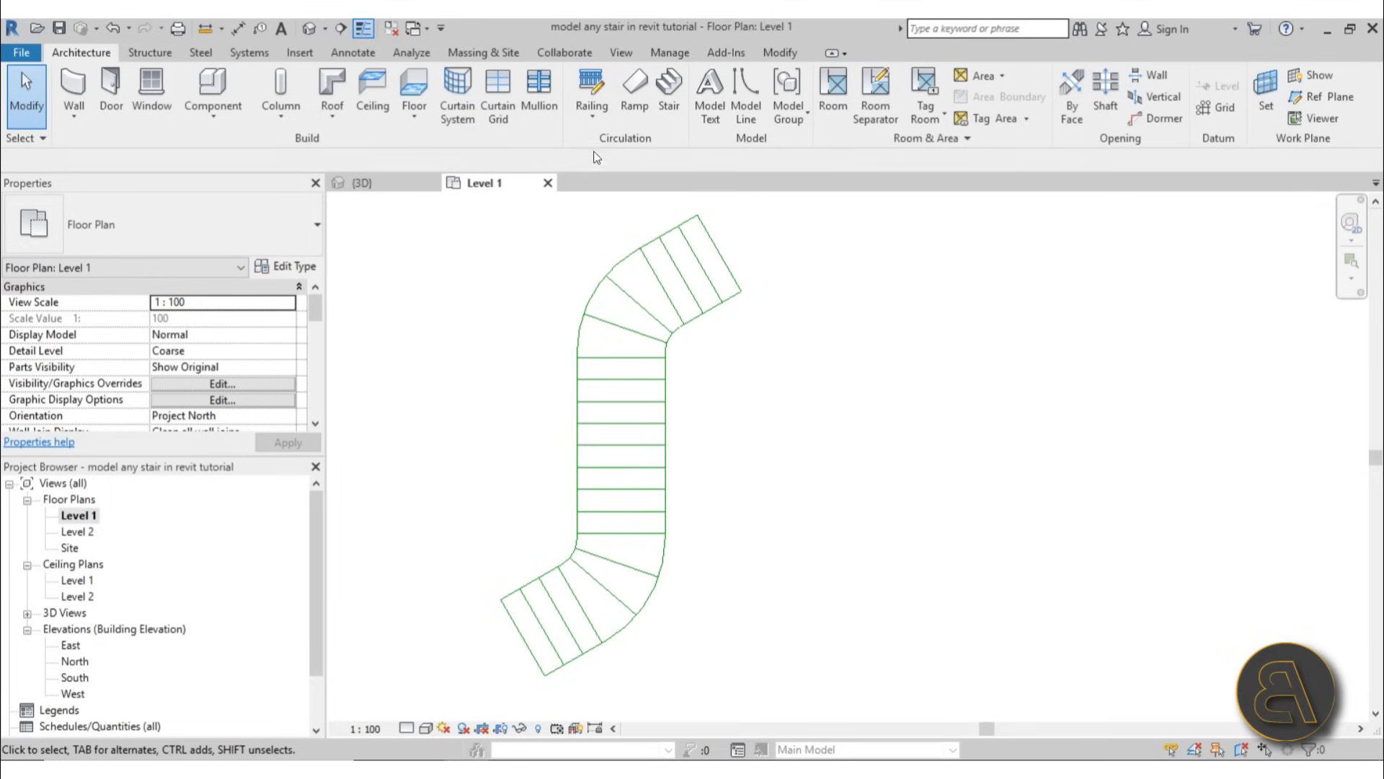
click(746, 93)
scroll(735, 204, up, 2)
click(701, 211)
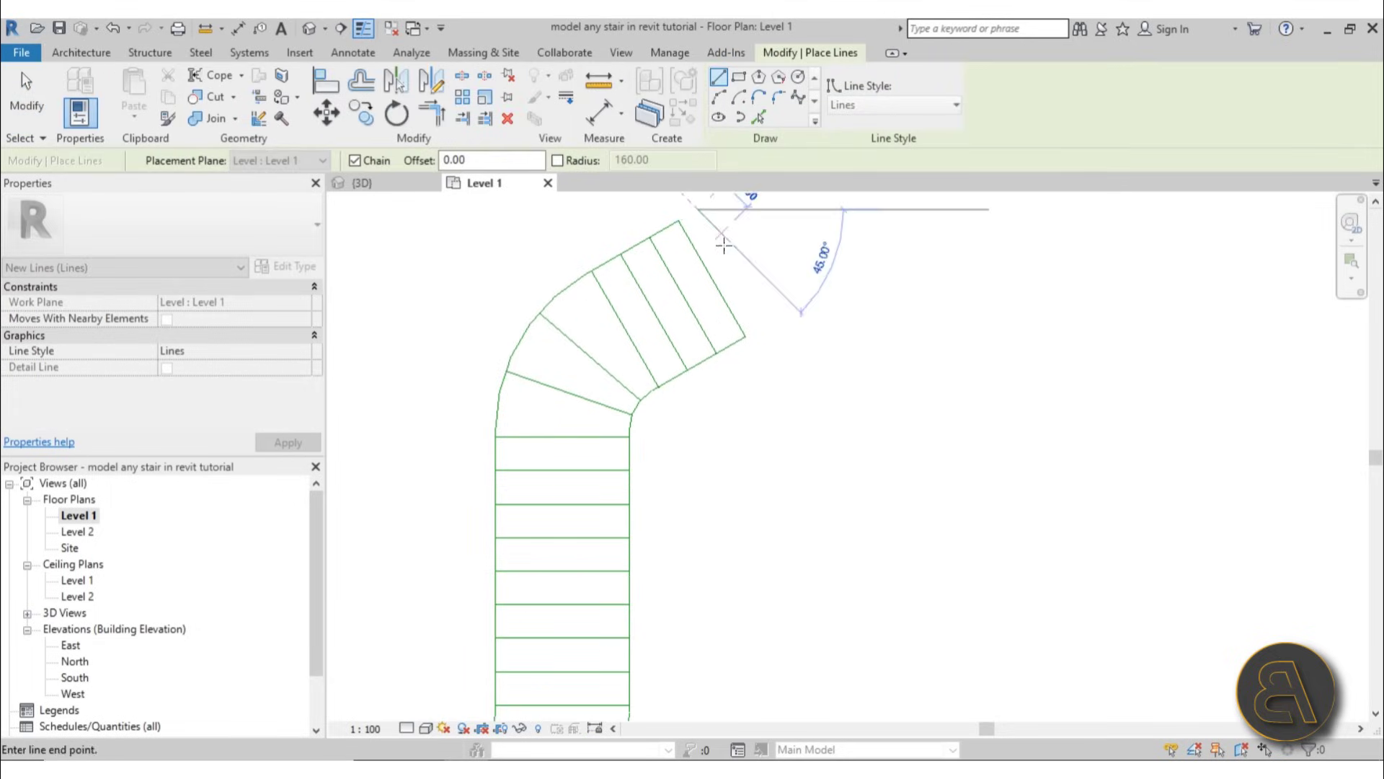
click(767, 324)
key(Escape)
- Draw a matching model line parallel to the lower flight's end edge, a short distance outside it
scroll(769, 324, down, 5)
scroll(588, 629, up, 4)
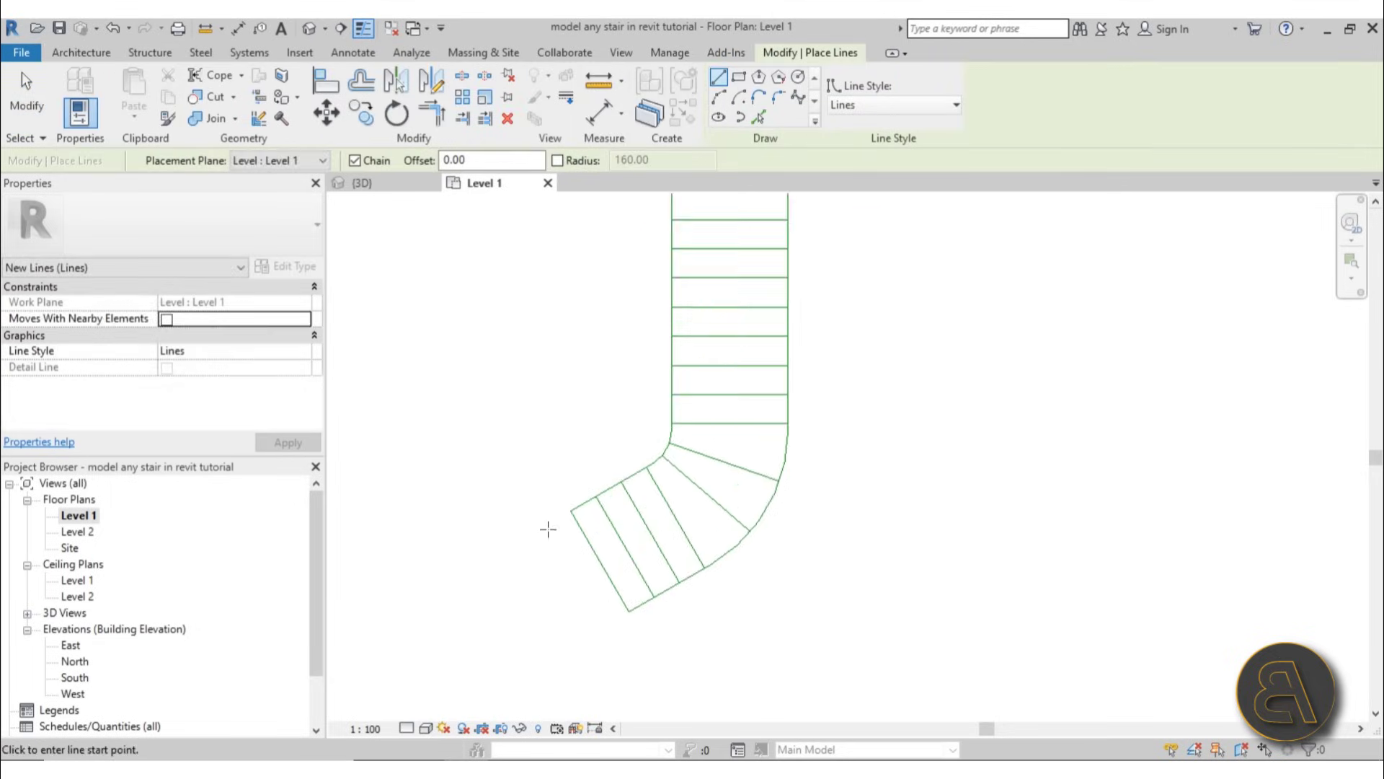
click(546, 526)
click(599, 621)
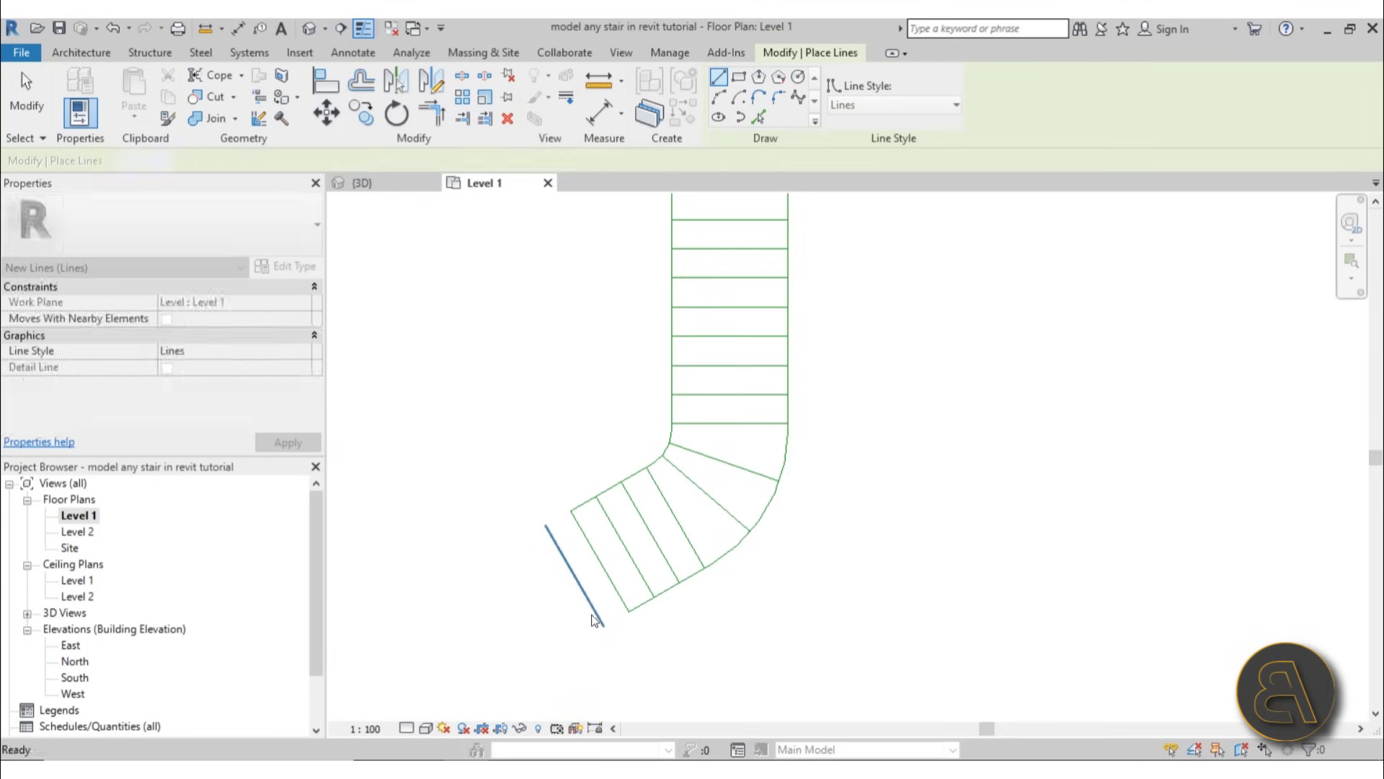
click(595, 620)
key(Escape)
- Join the new end lines of the lower and upper flights to their side boundary lines with Trim/Extend to Corner
key(t)
key(r)
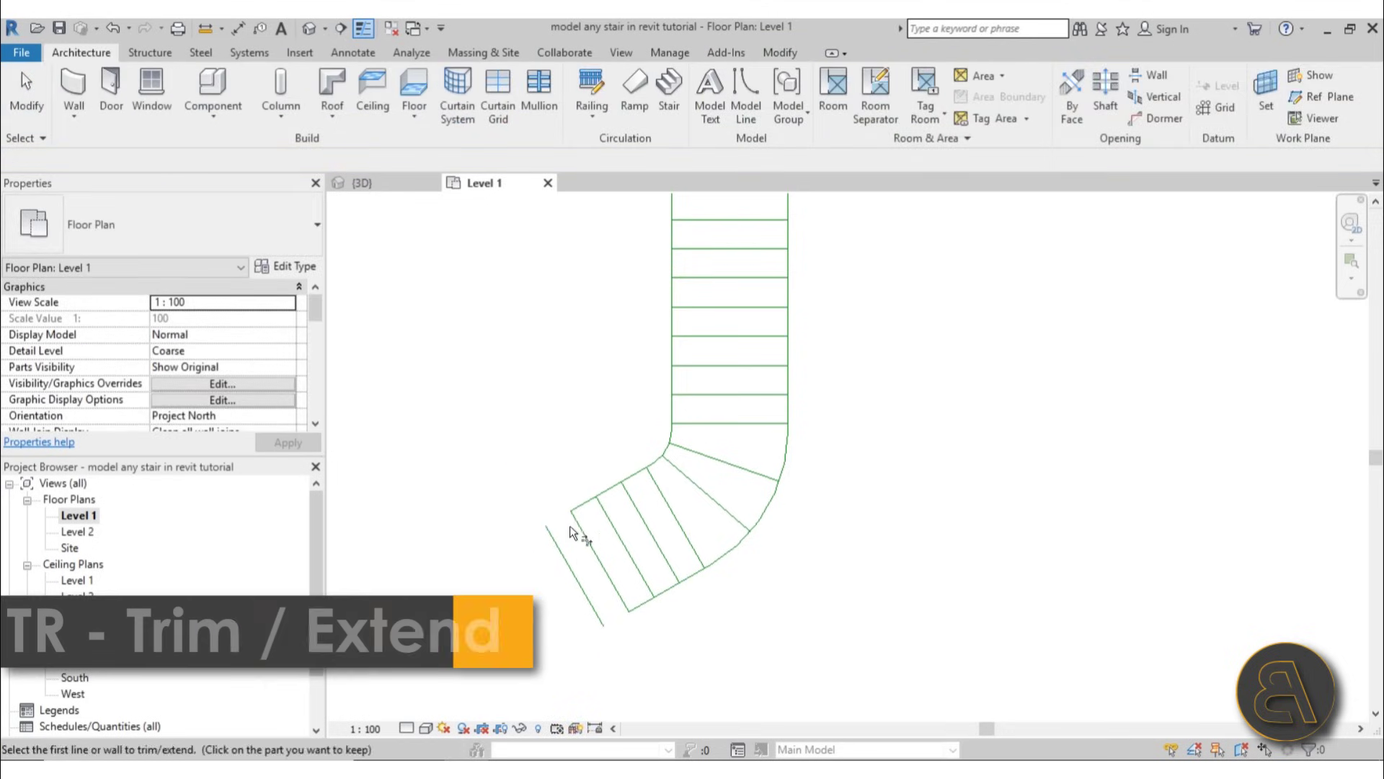
click(560, 545)
click(651, 604)
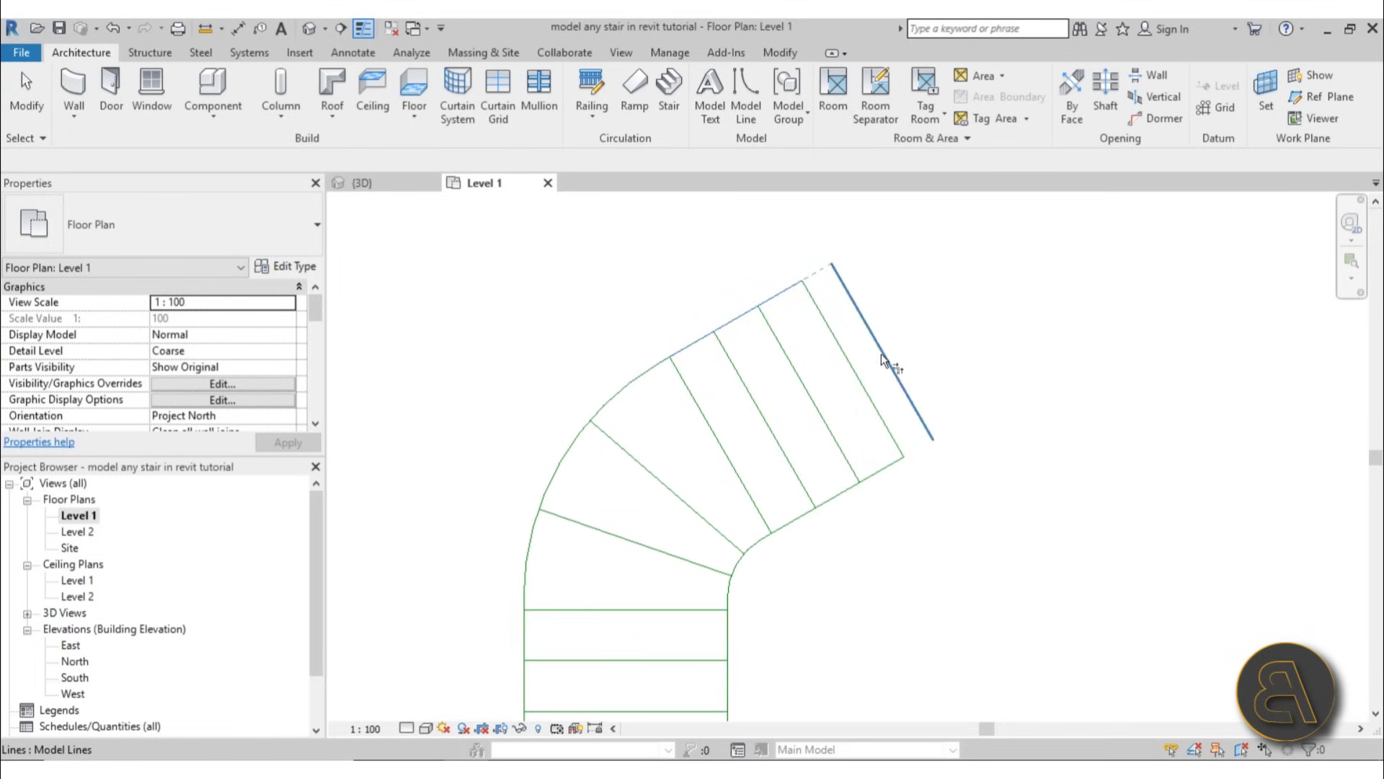
click(881, 354)
click(890, 369)
click(884, 469)
key(Escape)
- Set the spacing between the upper flight's end line and the adjacent tread line to 30
click(900, 390)
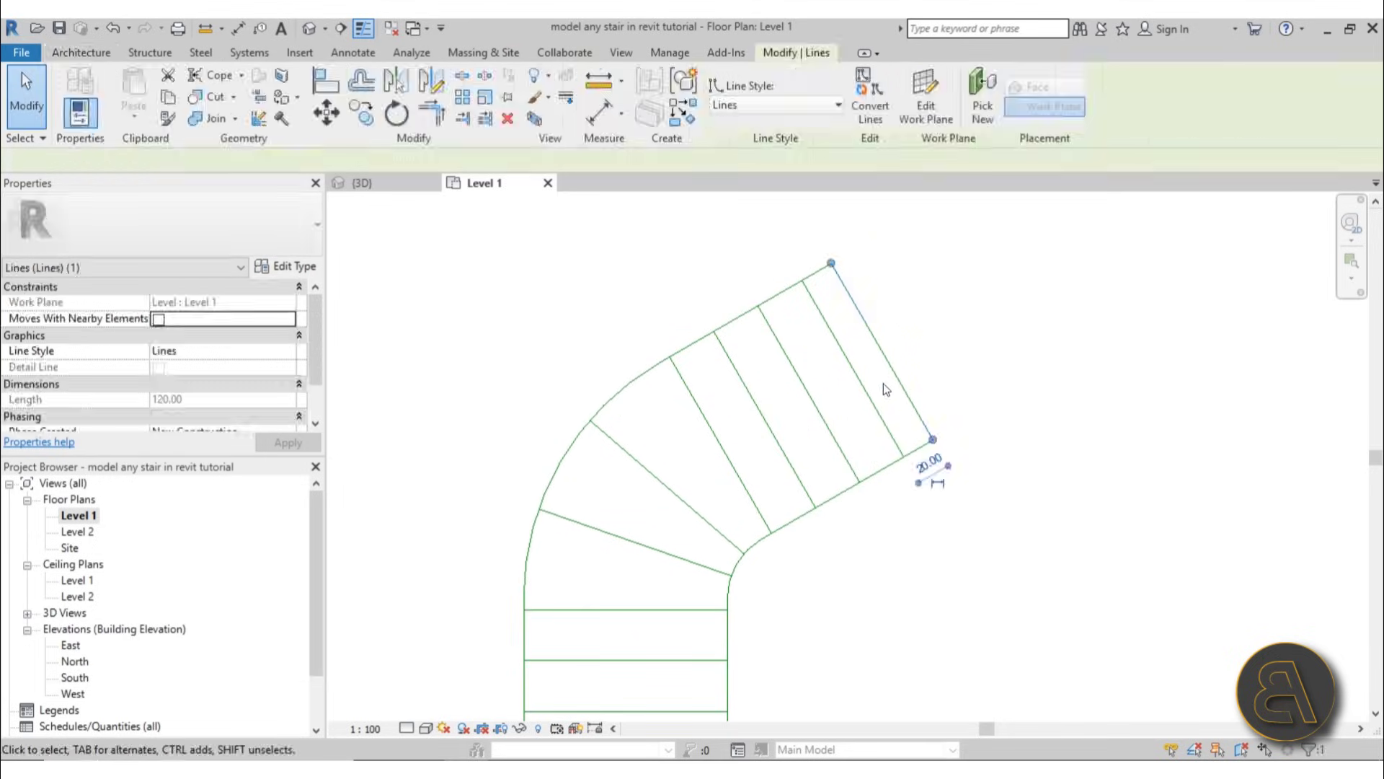
click(929, 462)
key(Escape)
key(Escape)
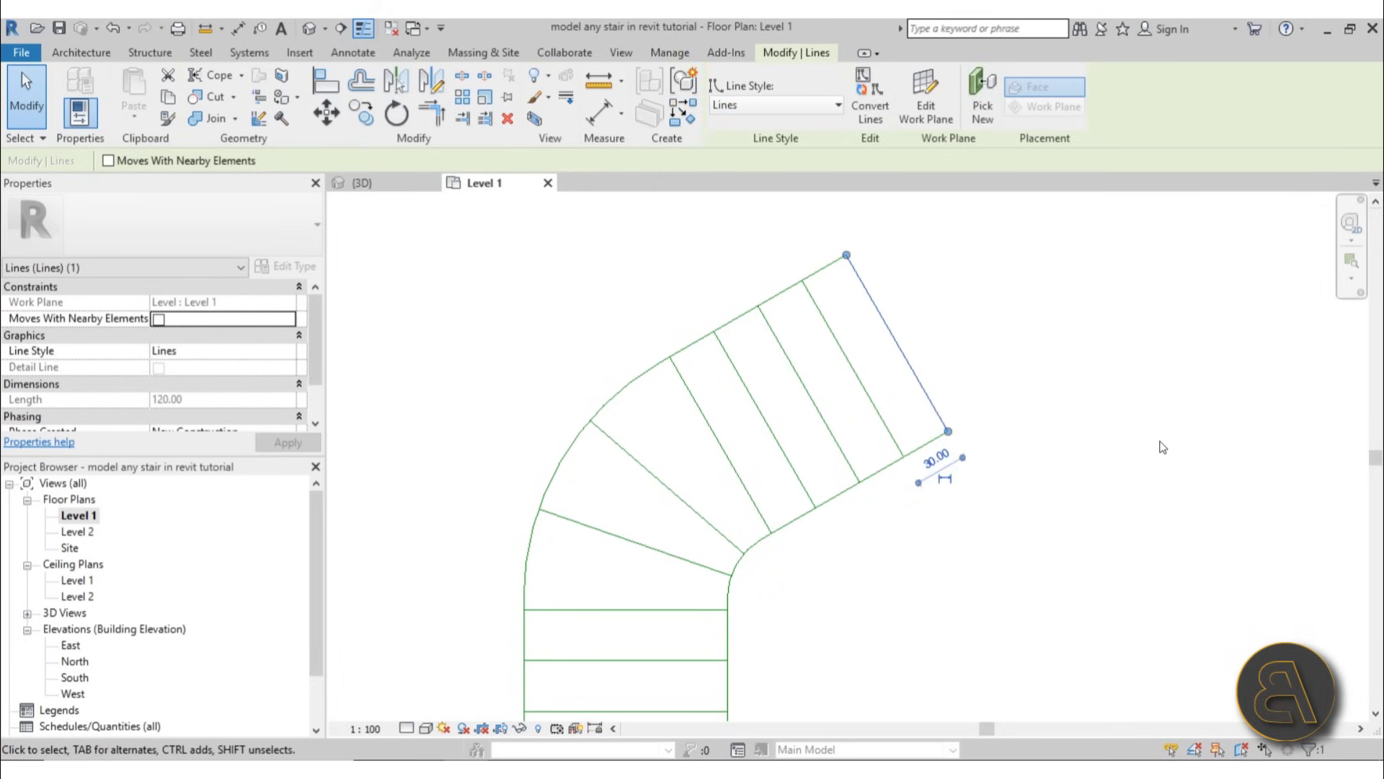
- Start a Monolithic Stair and review its level constraints, desired number of risers and tread depth, leaving without drawing a run
scroll(754, 480, down, 3)
middle_drag(743, 489, 690, 432)
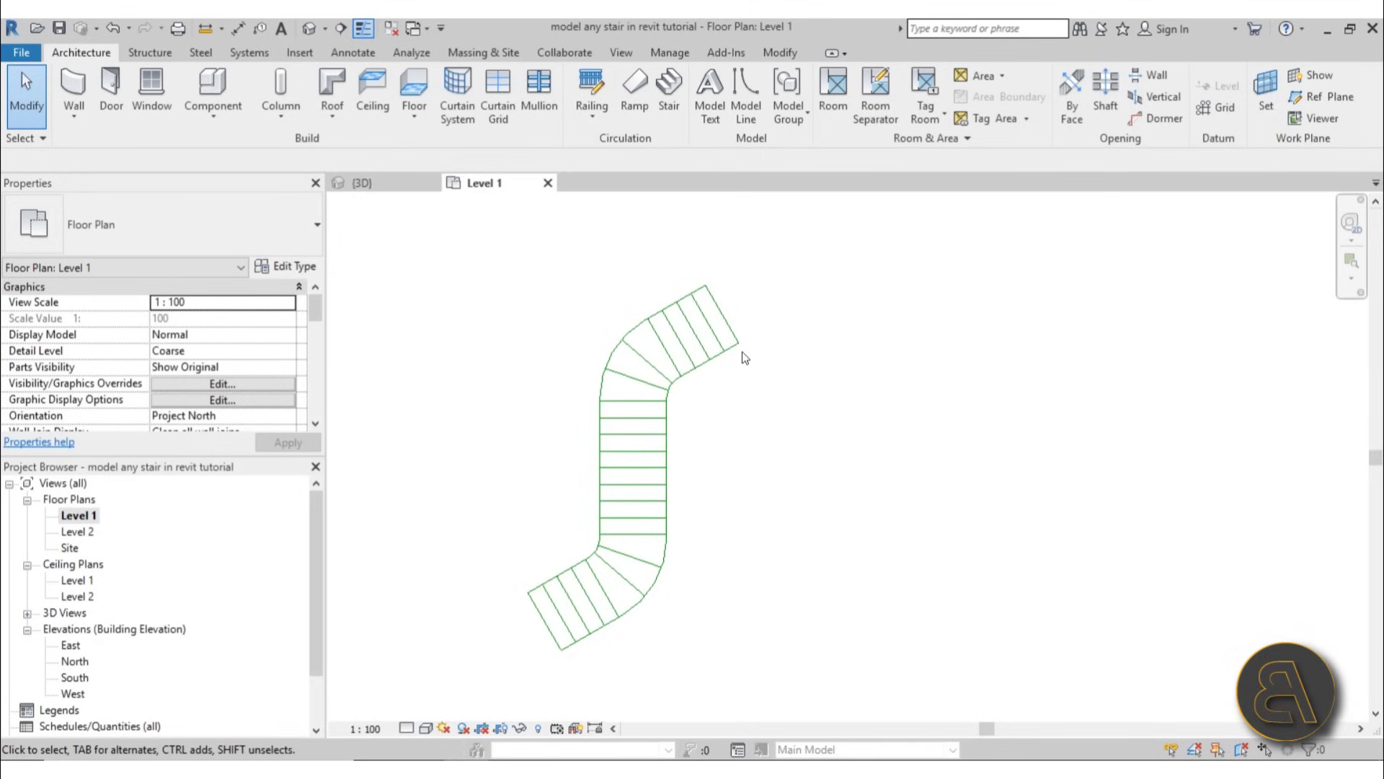
click(675, 102)
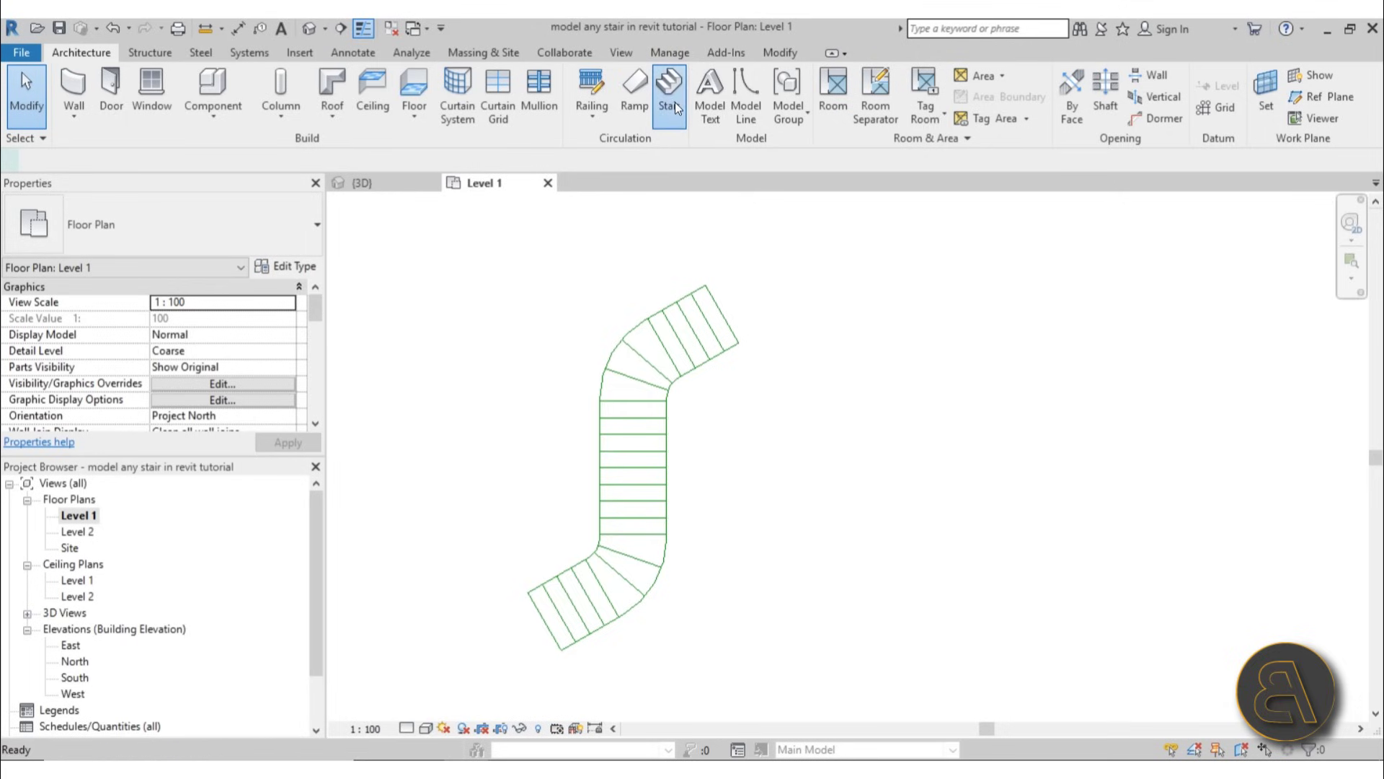
click(206, 242)
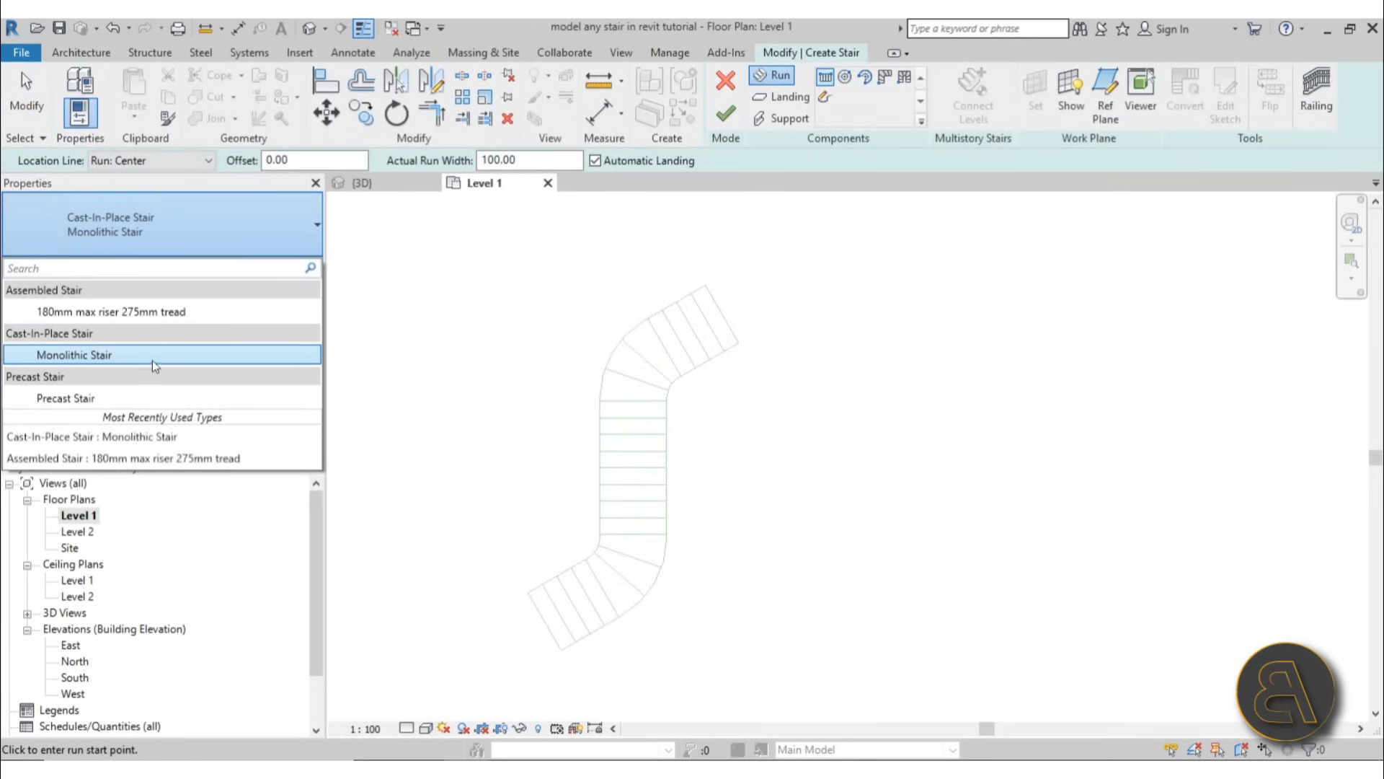
click(155, 356)
scroll(565, 315, down, 2)
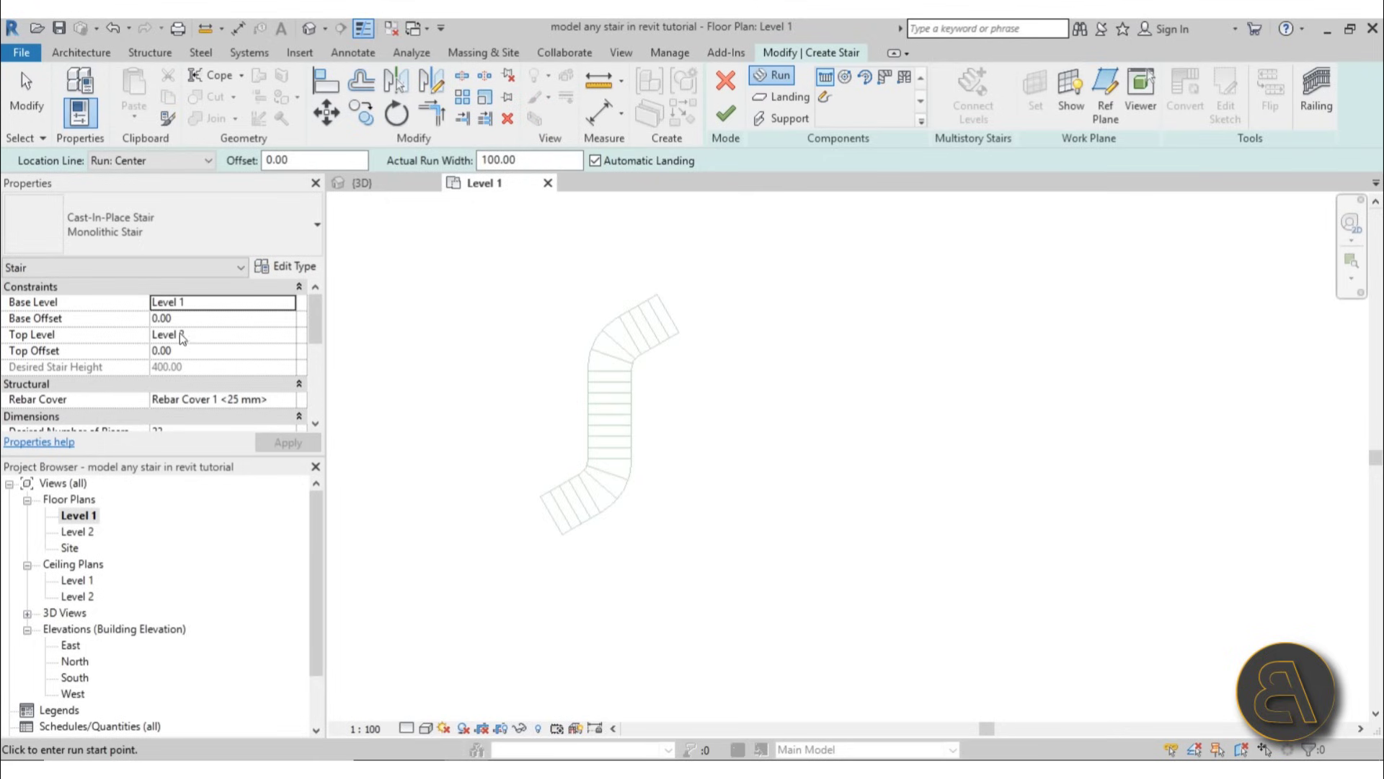
scroll(181, 336, down, 2)
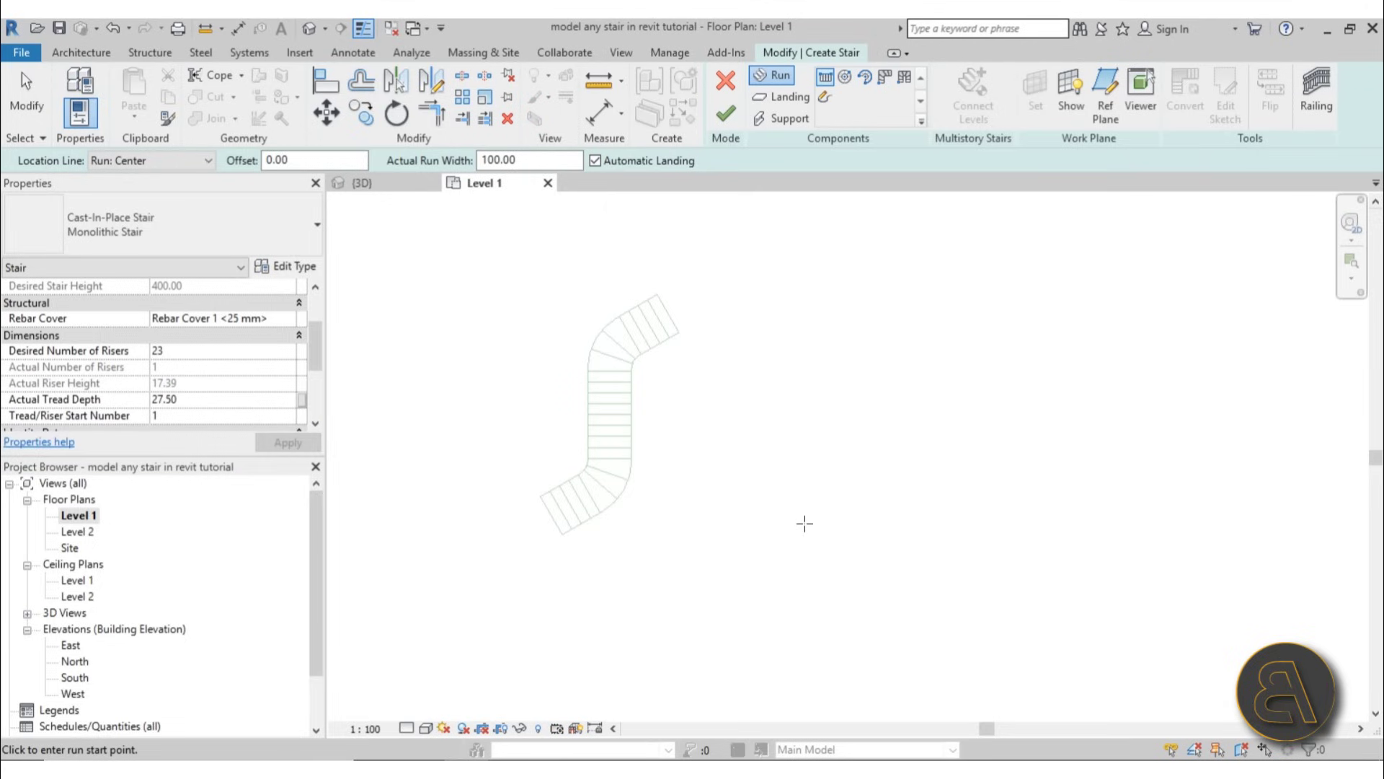
scroll(179, 362, up, 3)
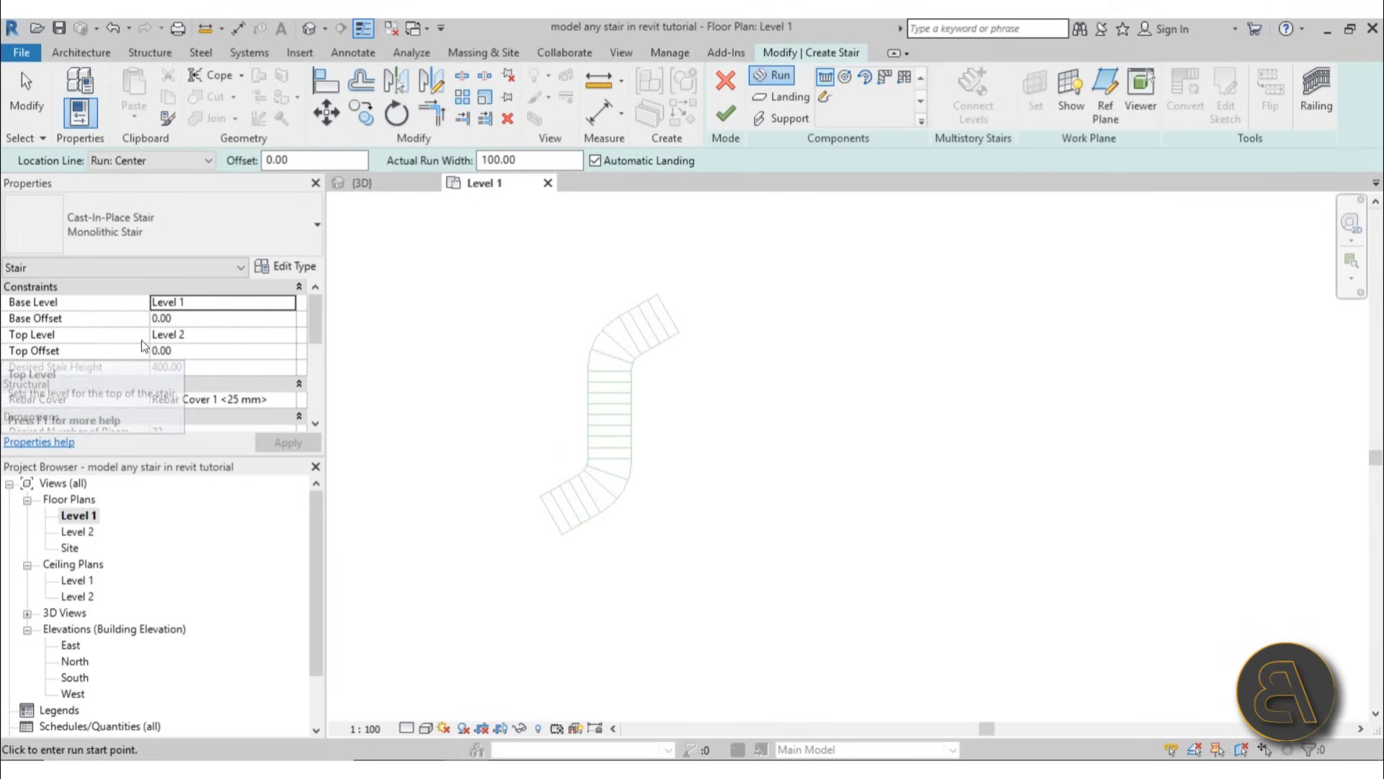
scroll(208, 346, down, 3)
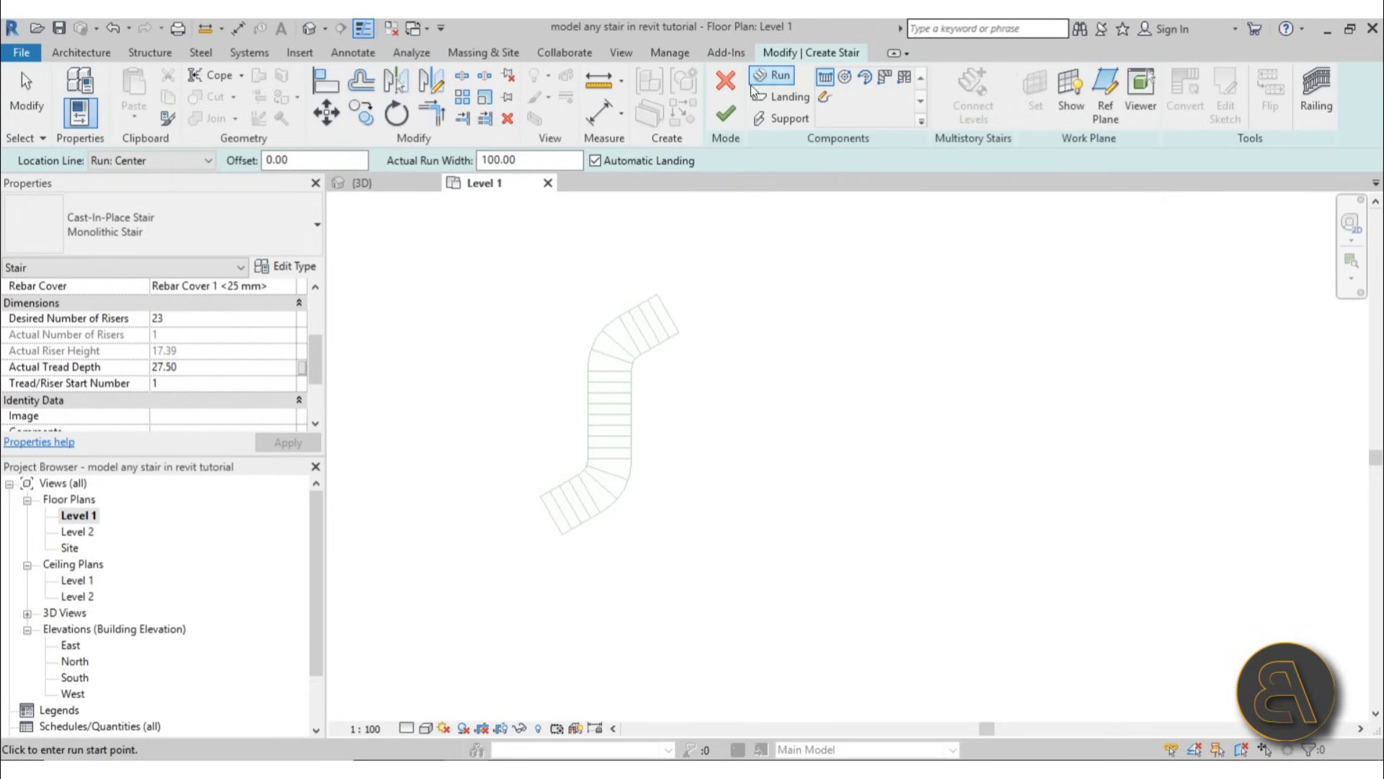
click(726, 113)
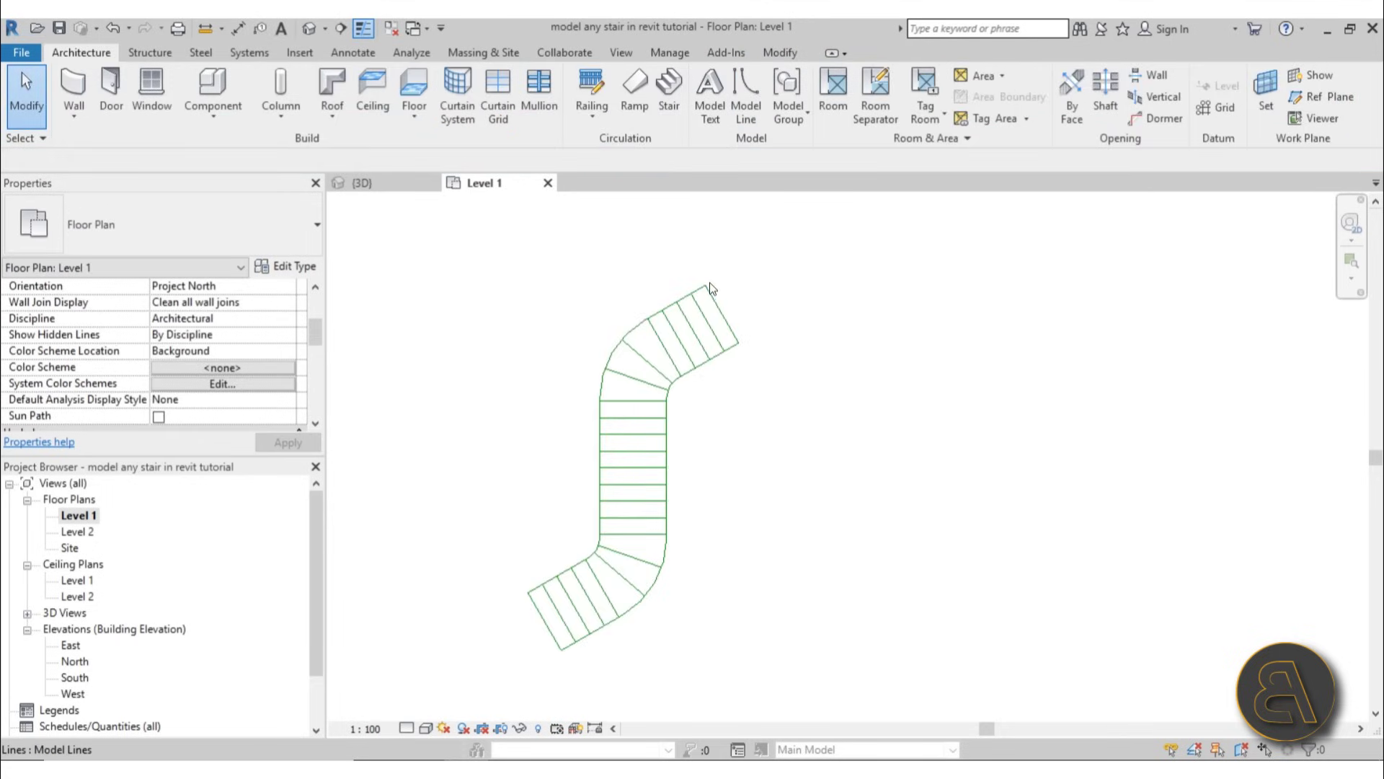
- Start a new cast-in-place Monolithic Stair and create its run as a sketch
click(662, 106)
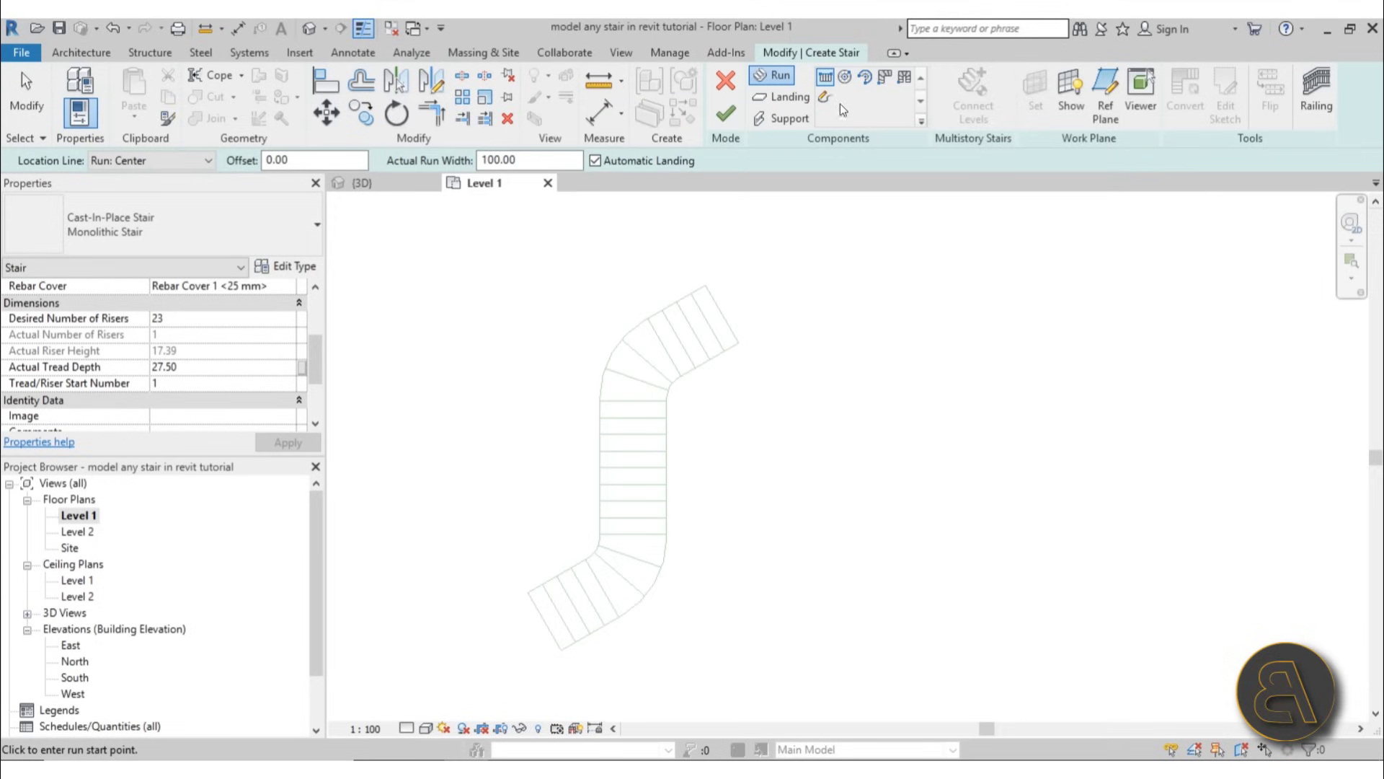
click(130, 230)
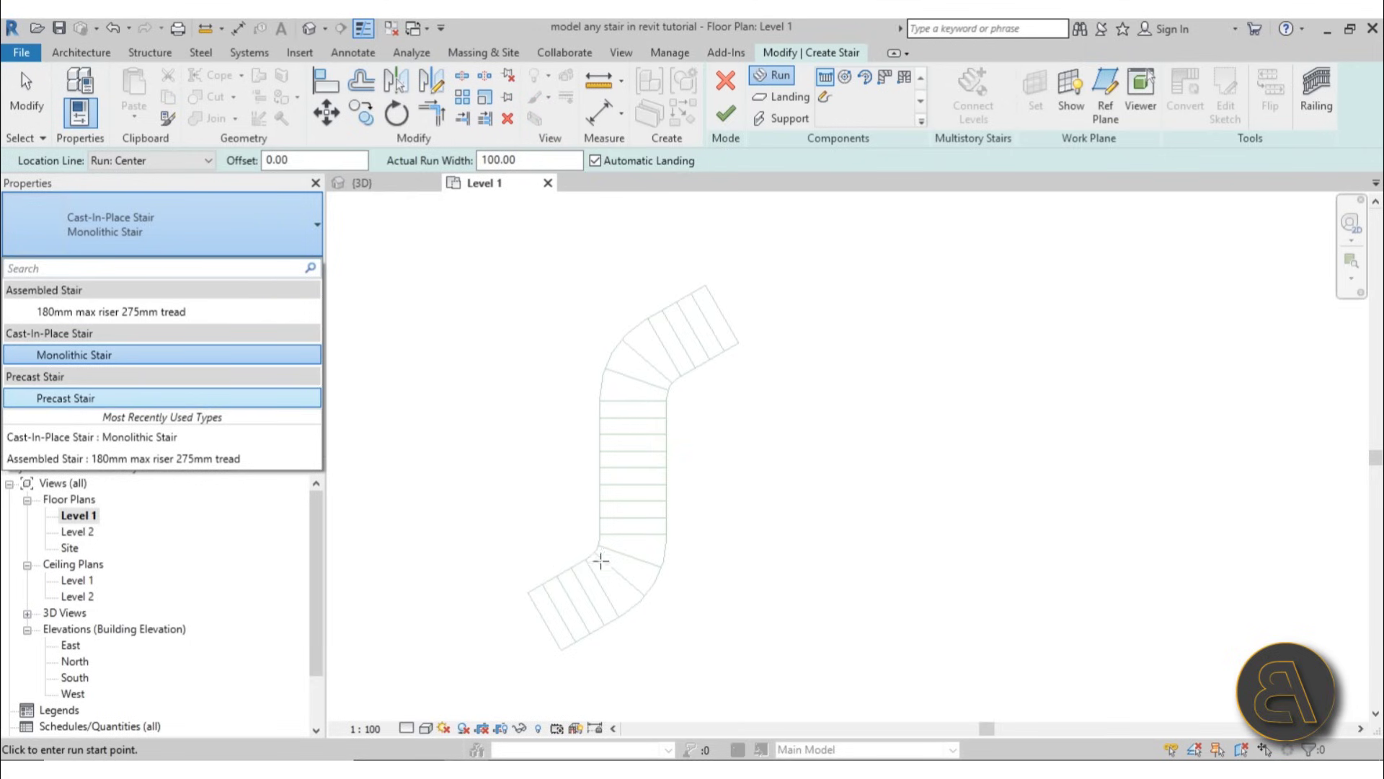
click(41, 355)
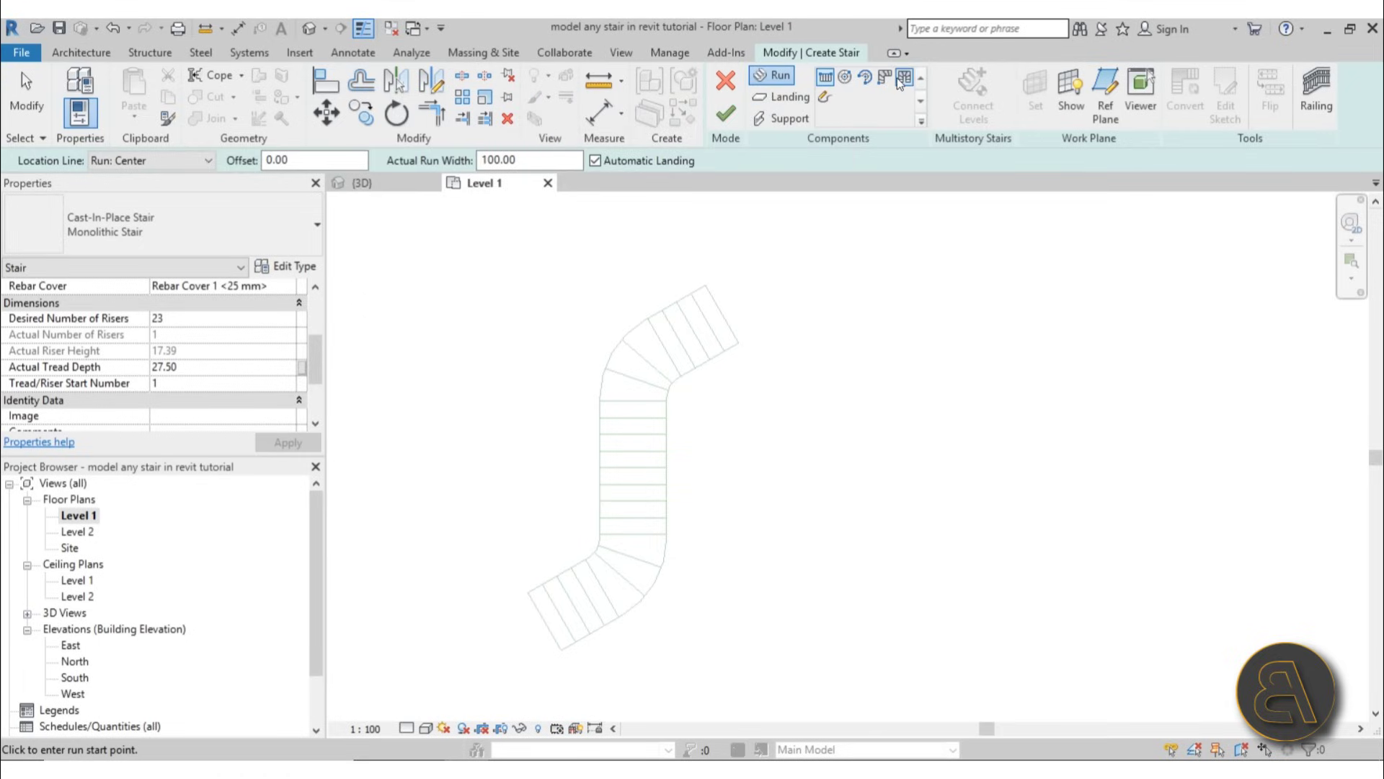
click(826, 98)
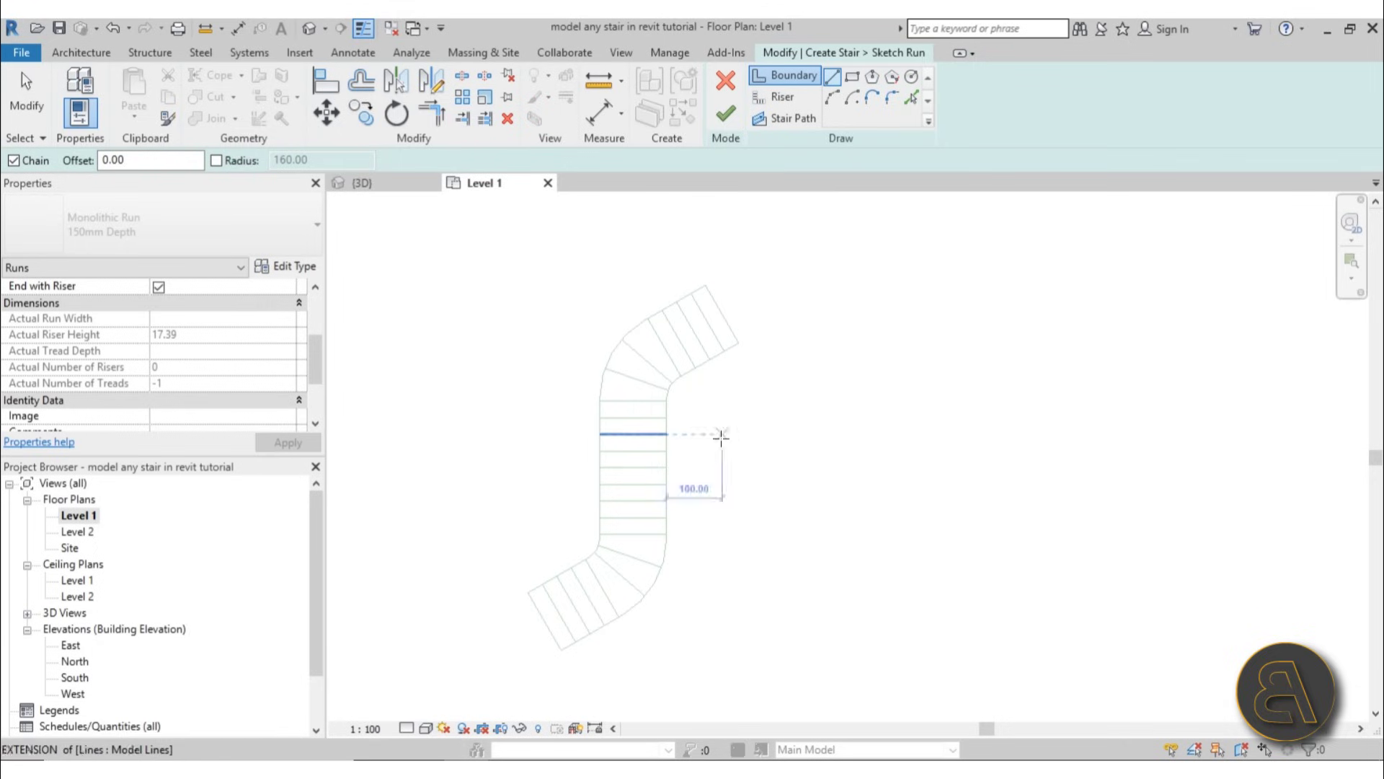
click(525, 593)
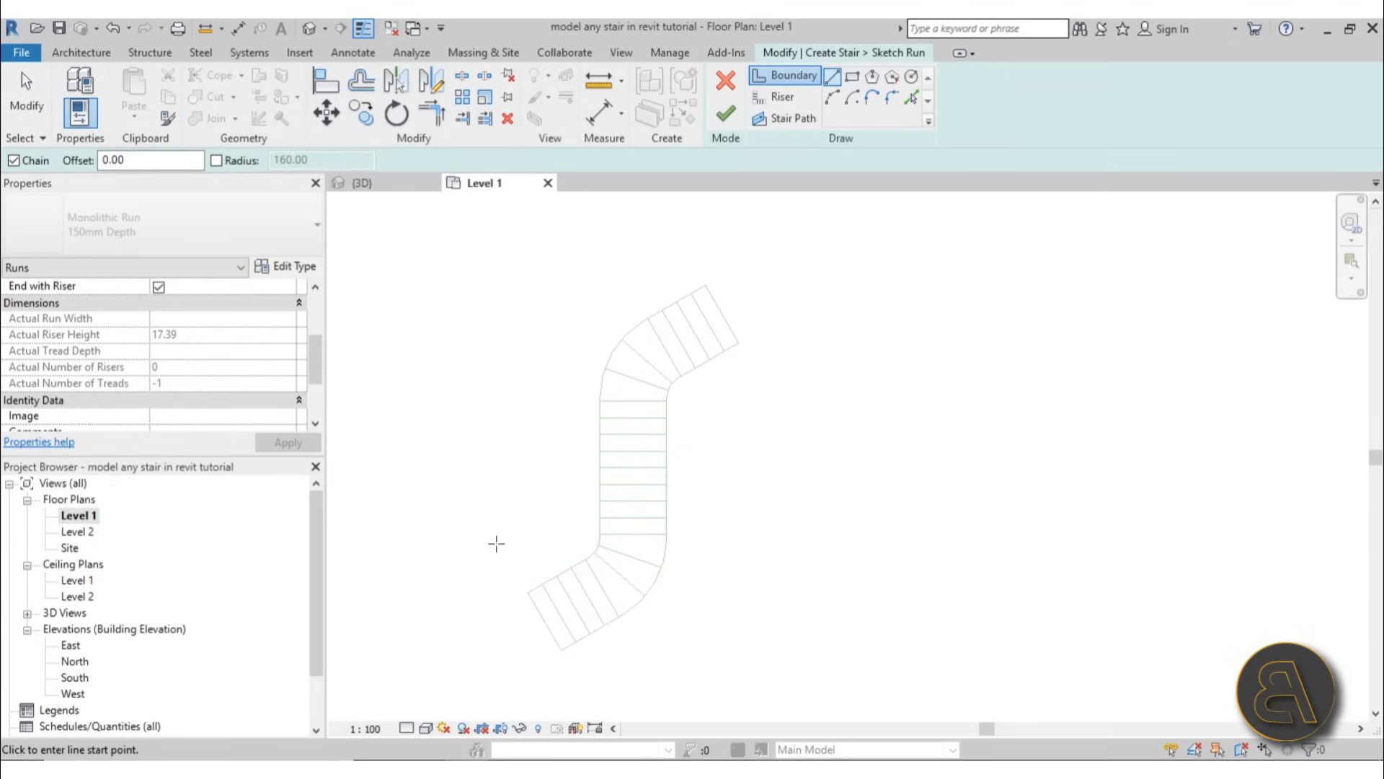
- Pick the stair's left-hand model lines and arcs from the lower end to the upper end as the run's first boundary
click(918, 101)
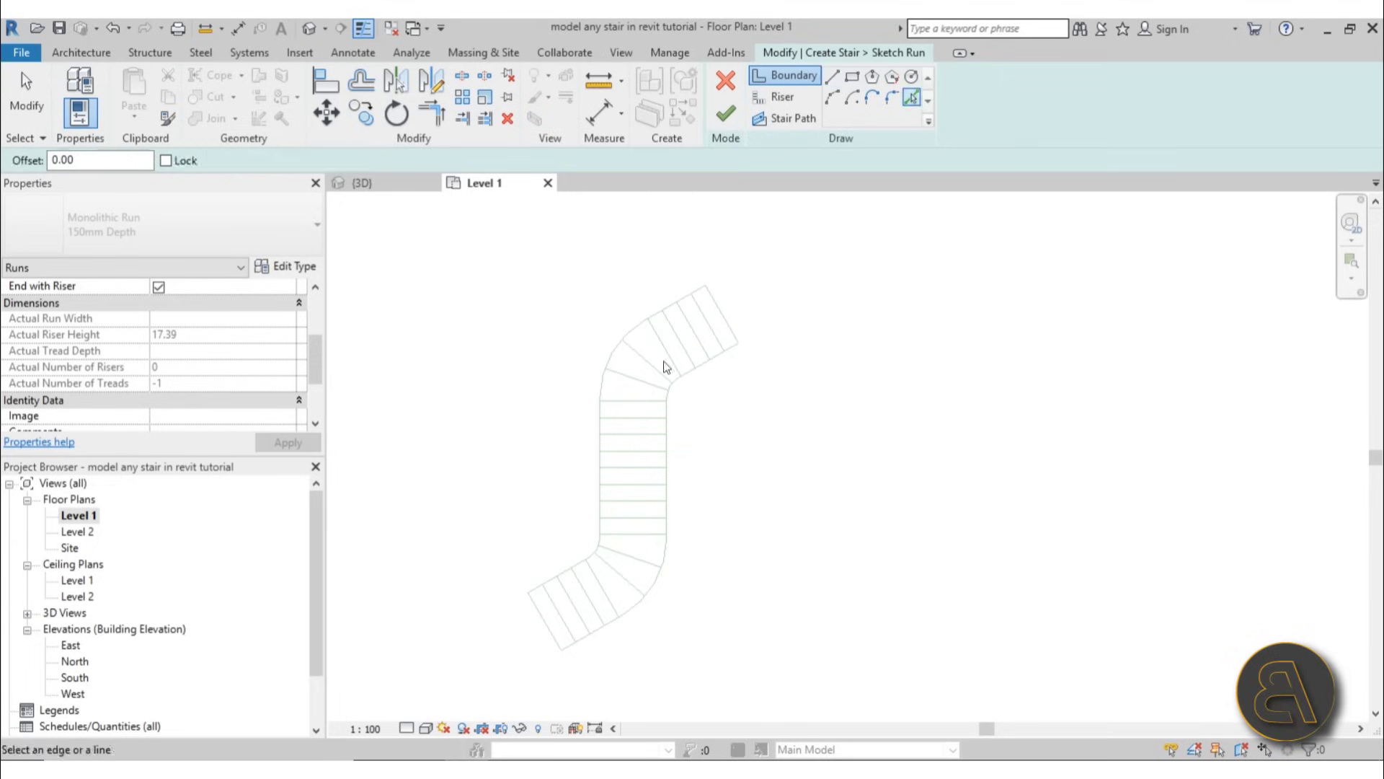
click(570, 565)
scroll(597, 554, up, 3)
scroll(597, 553, up, 2)
click(600, 551)
click(610, 490)
scroll(714, 371, down, 1)
middle_drag(714, 371, 665, 610)
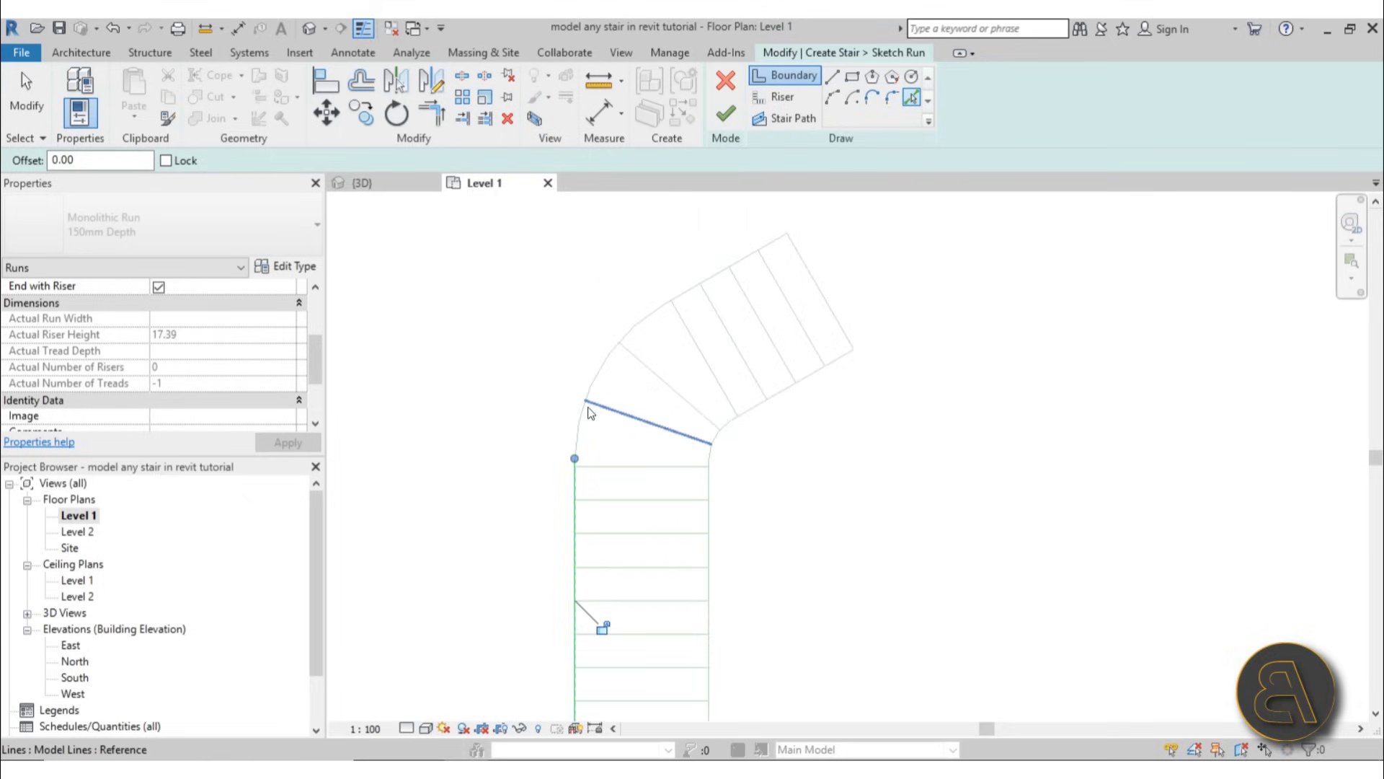
click(607, 358)
click(721, 271)
- Pick the stair's right-hand model lines and arcs from the lower flight to the upper flight as the run's second boundary
scroll(802, 411, down, 2)
middle_drag(800, 505, 788, 313)
click(653, 514)
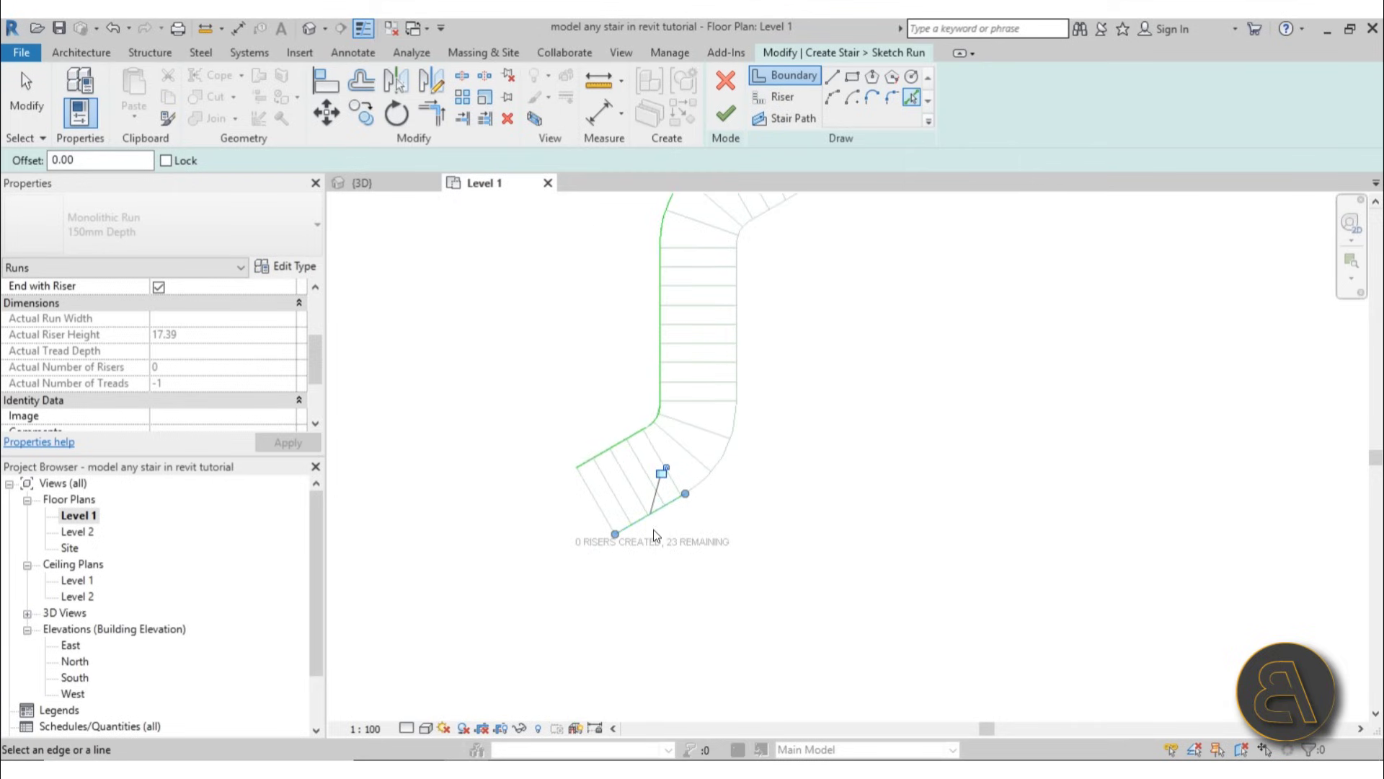
click(709, 478)
click(740, 374)
middle_drag(826, 325, 788, 476)
scroll(721, 355, up, 2)
click(689, 408)
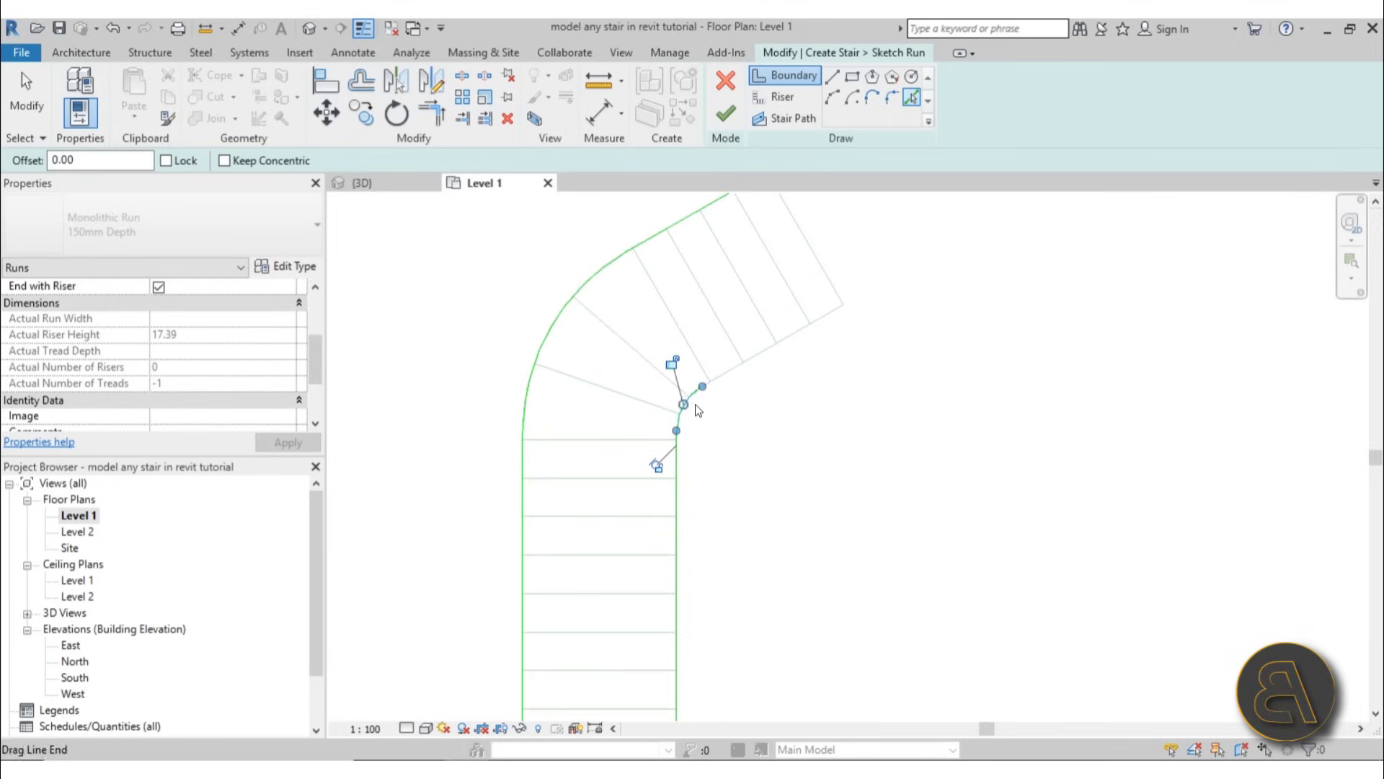
click(721, 378)
- Add the upper flight's end line to the run boundary and delete that boundary line again
middle_drag(721, 378, 841, 558)
scroll(842, 558, up, 1)
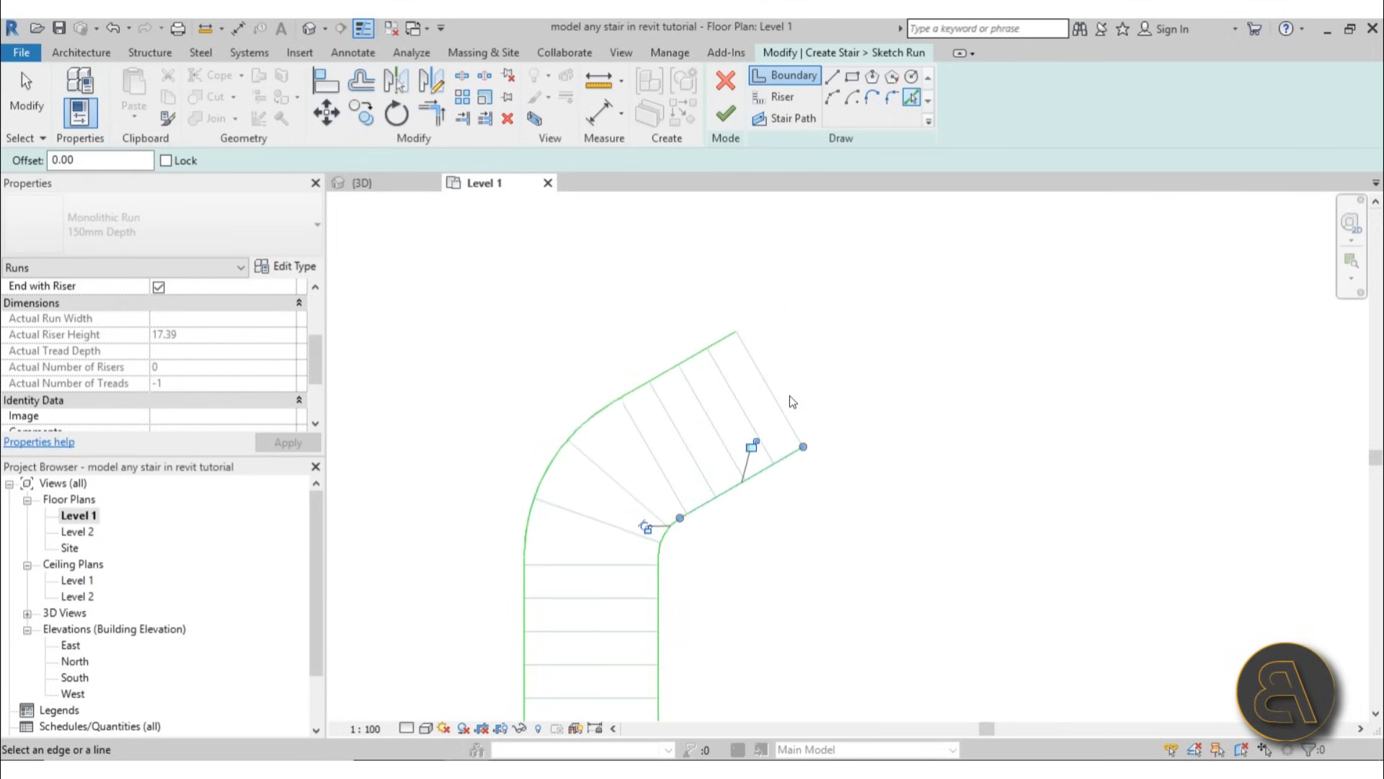
click(767, 386)
click(48, 108)
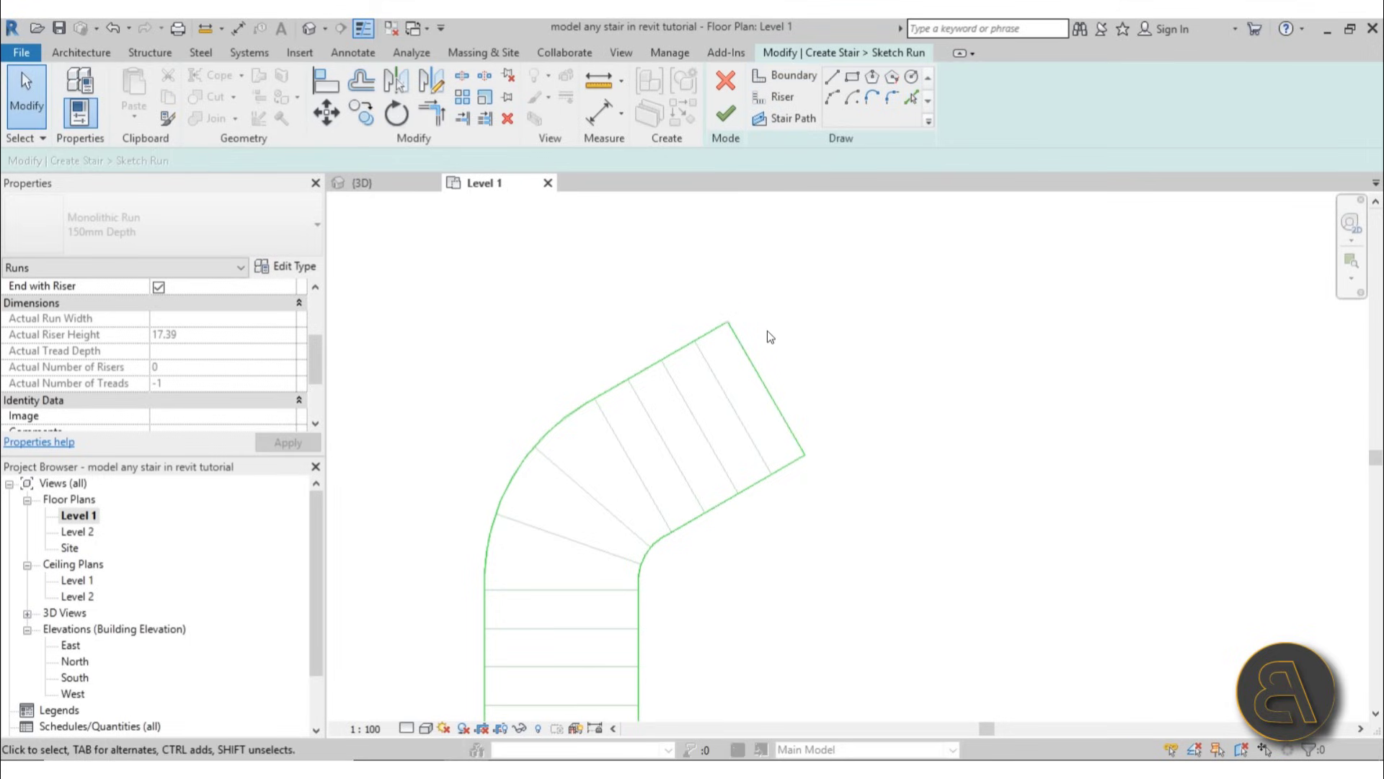
click(763, 387)
key(Delete)
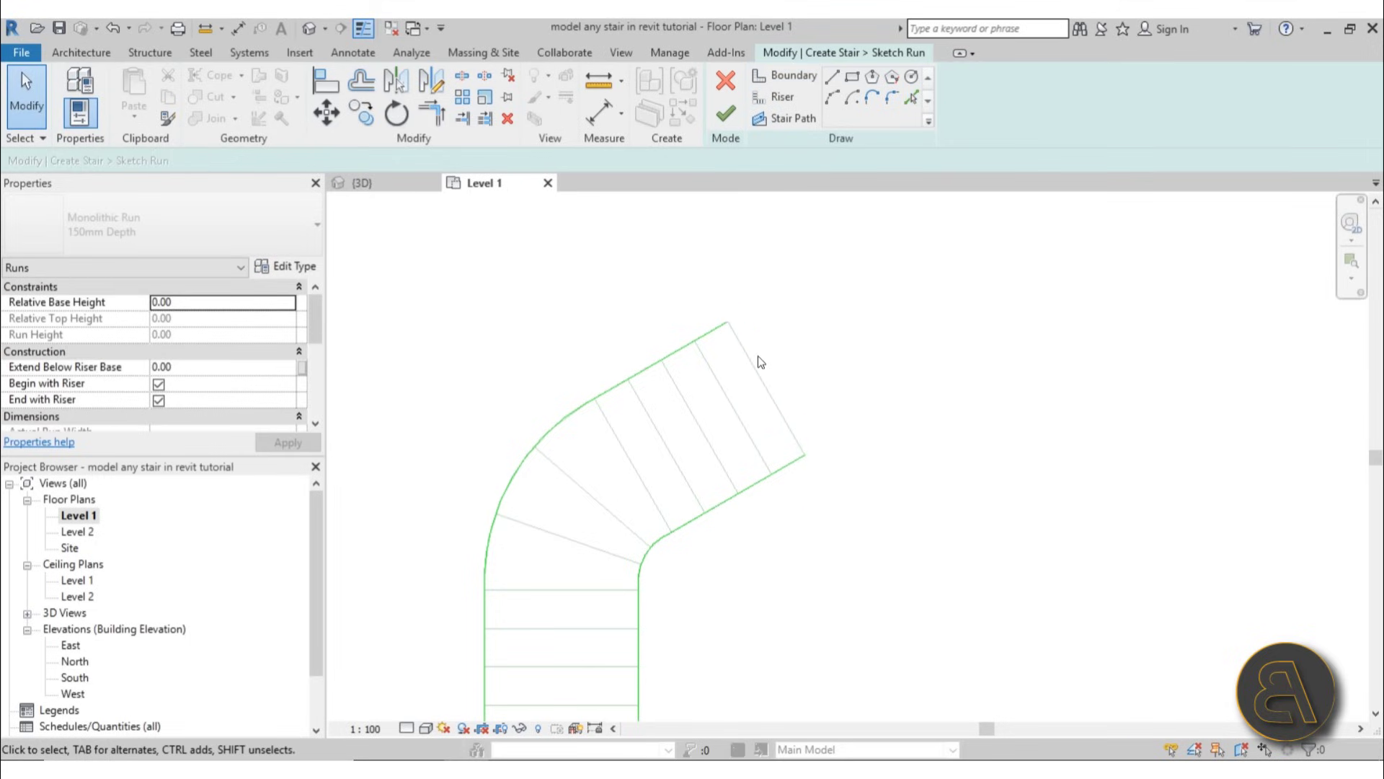
- Pick the lower flight's five angled lines, starting at its end line, and the lower turn's two winder lines as risers
scroll(832, 457, down, 2)
middle_drag(831, 458, 809, 169)
middle_drag(582, 451, 574, 483)
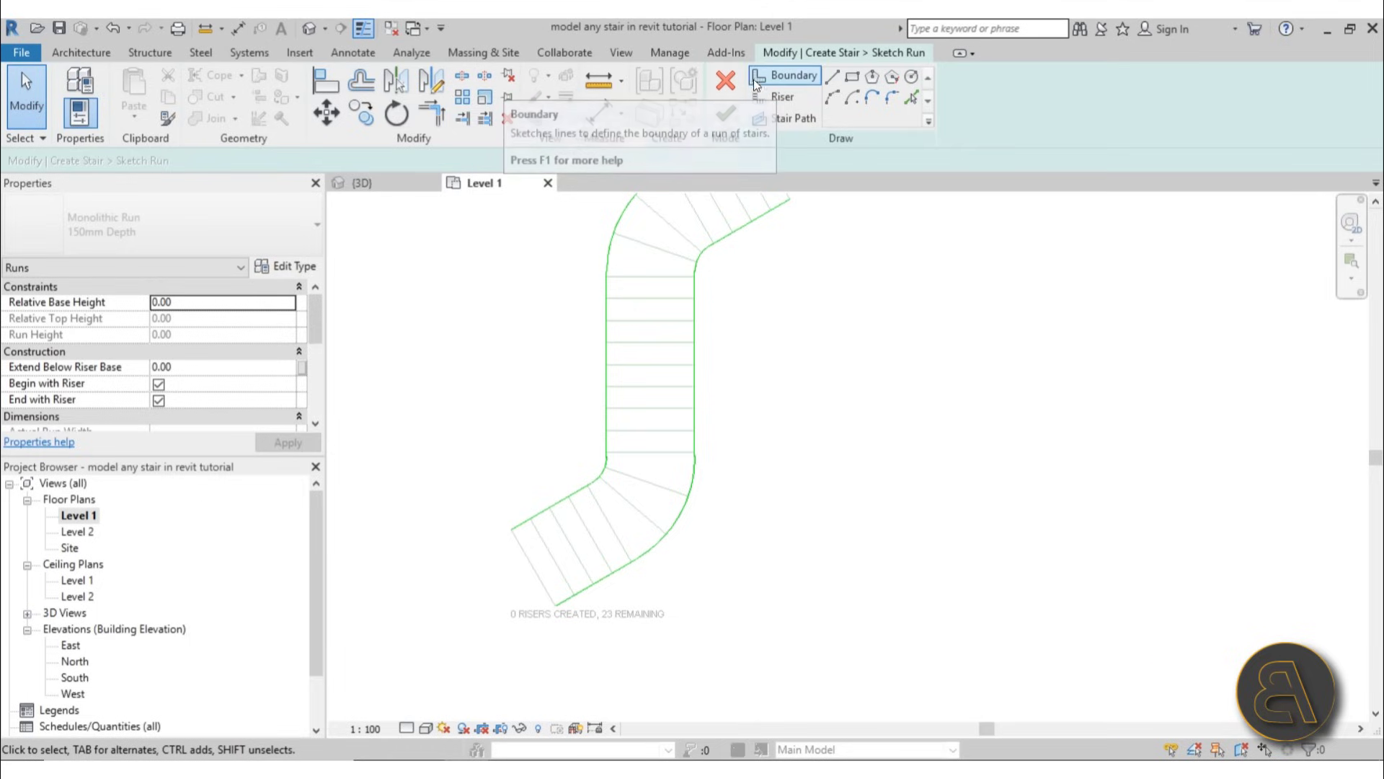
click(793, 119)
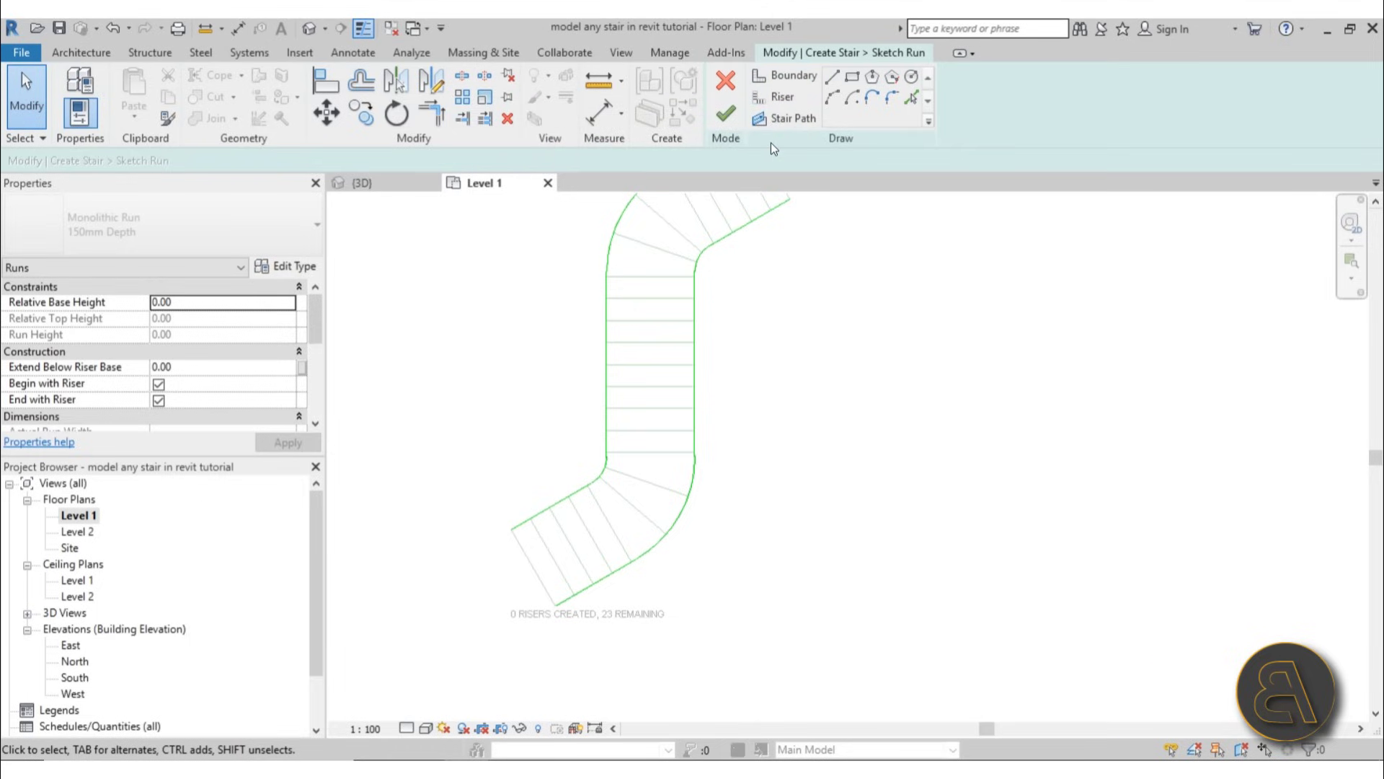
click(770, 96)
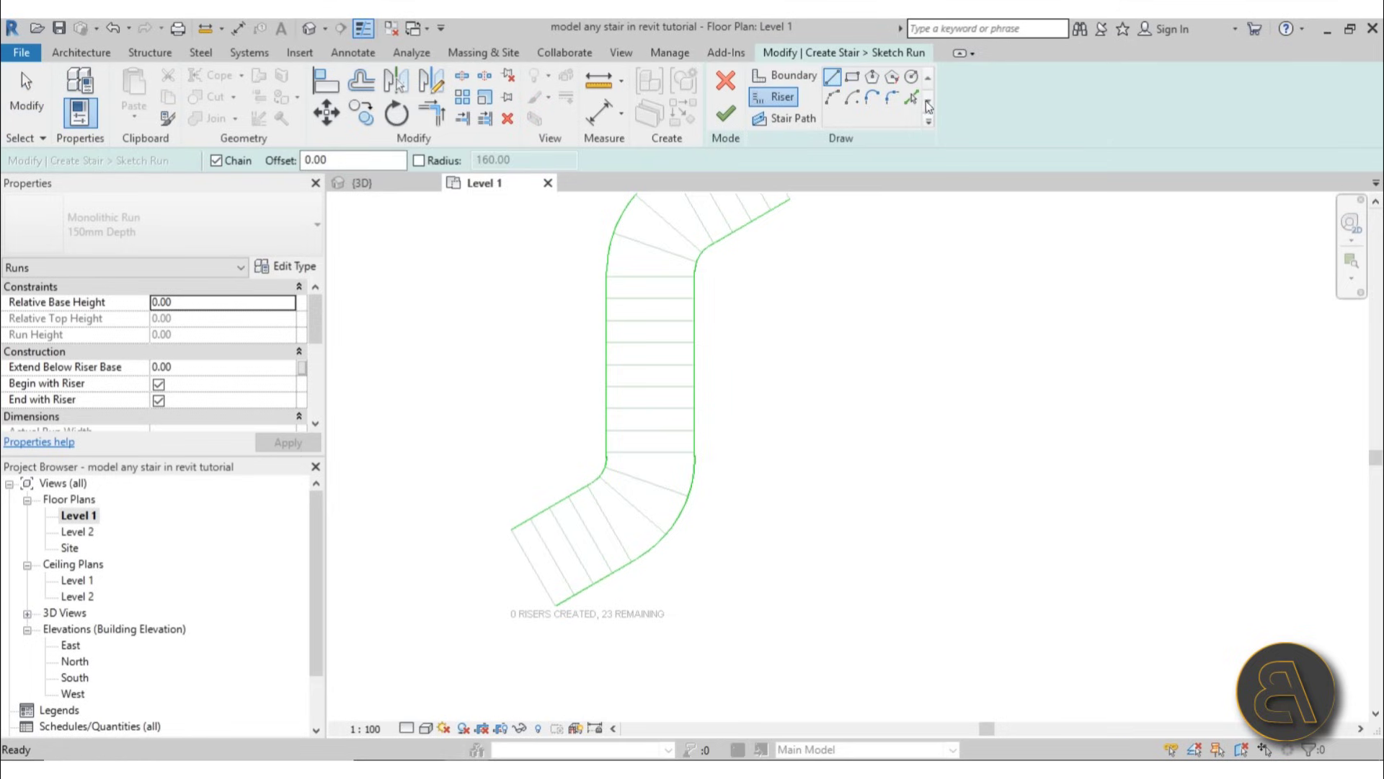
click(912, 99)
scroll(753, 488, up, 1)
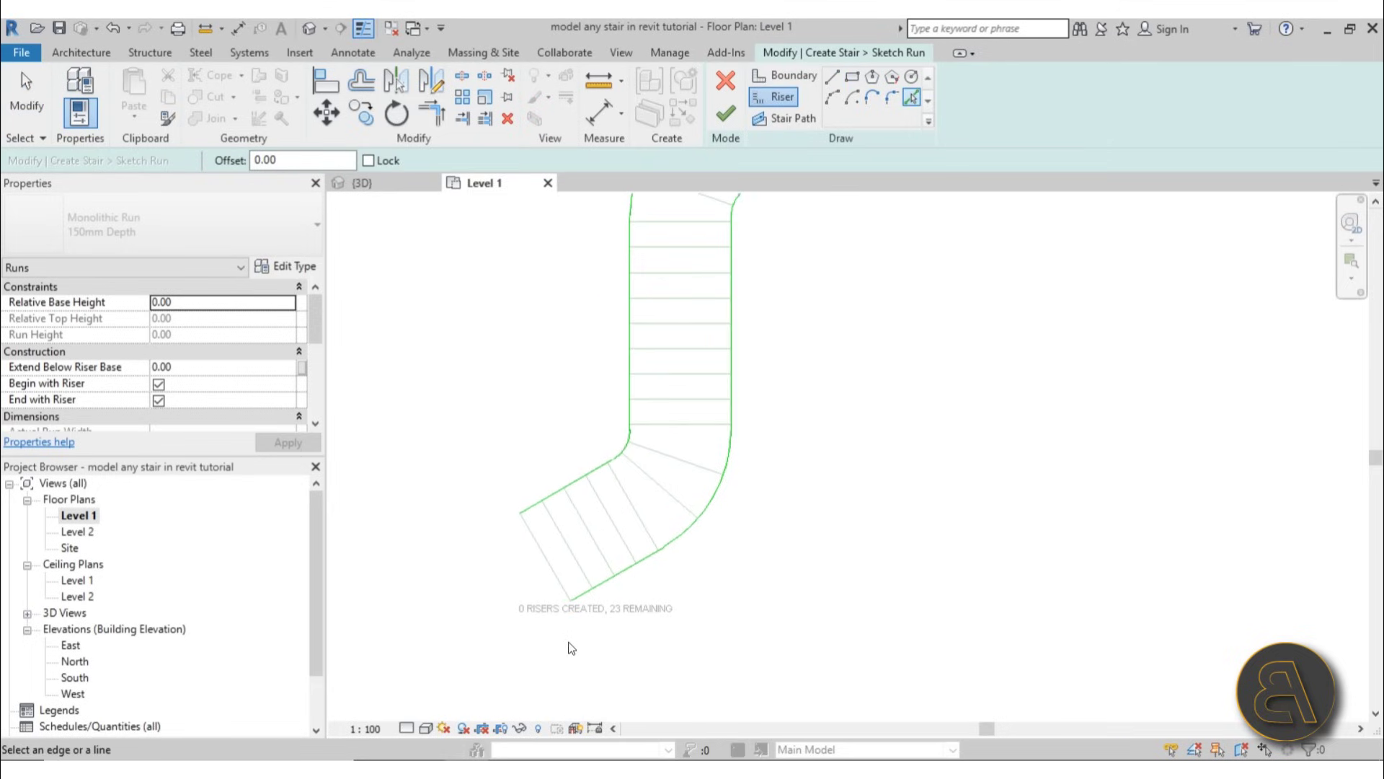
scroll(577, 650, up, 1)
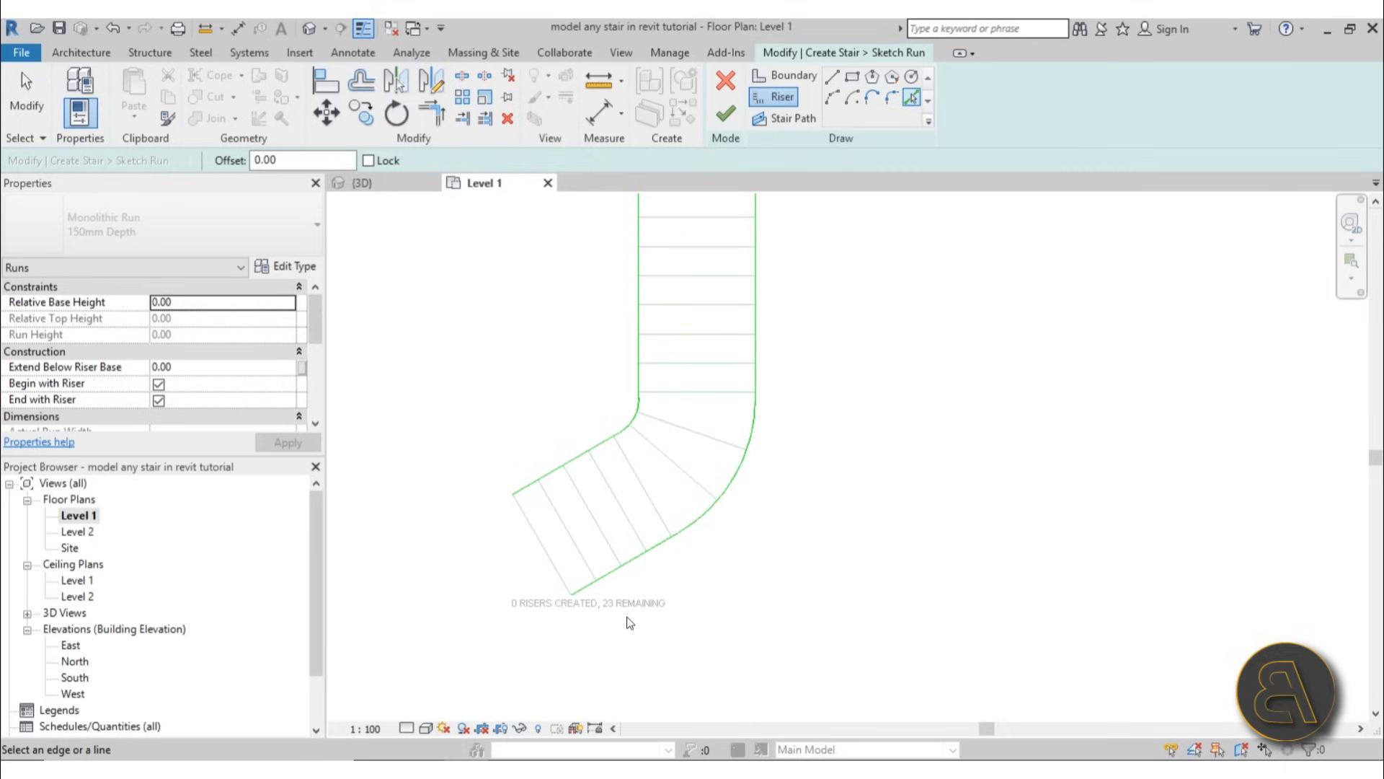
click(542, 553)
click(574, 546)
click(597, 522)
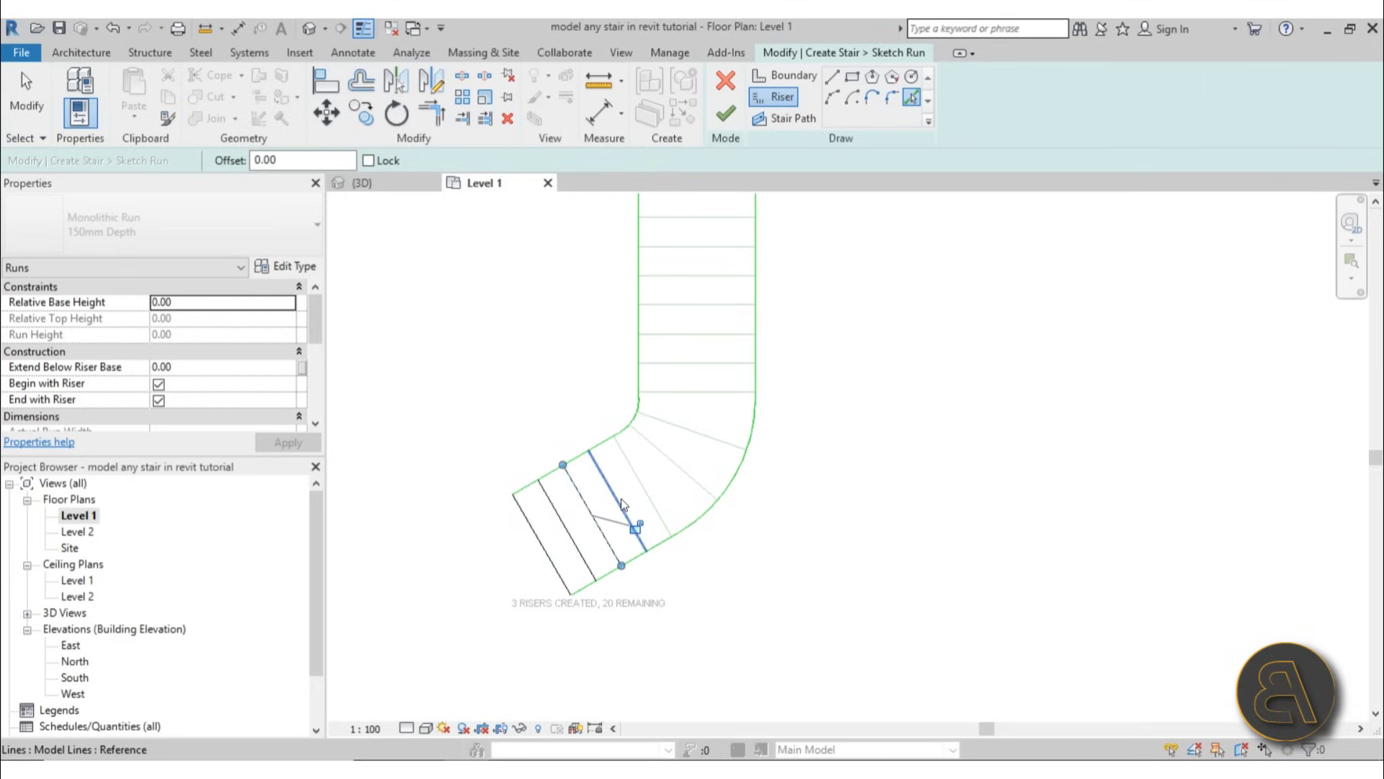
click(623, 503)
click(637, 482)
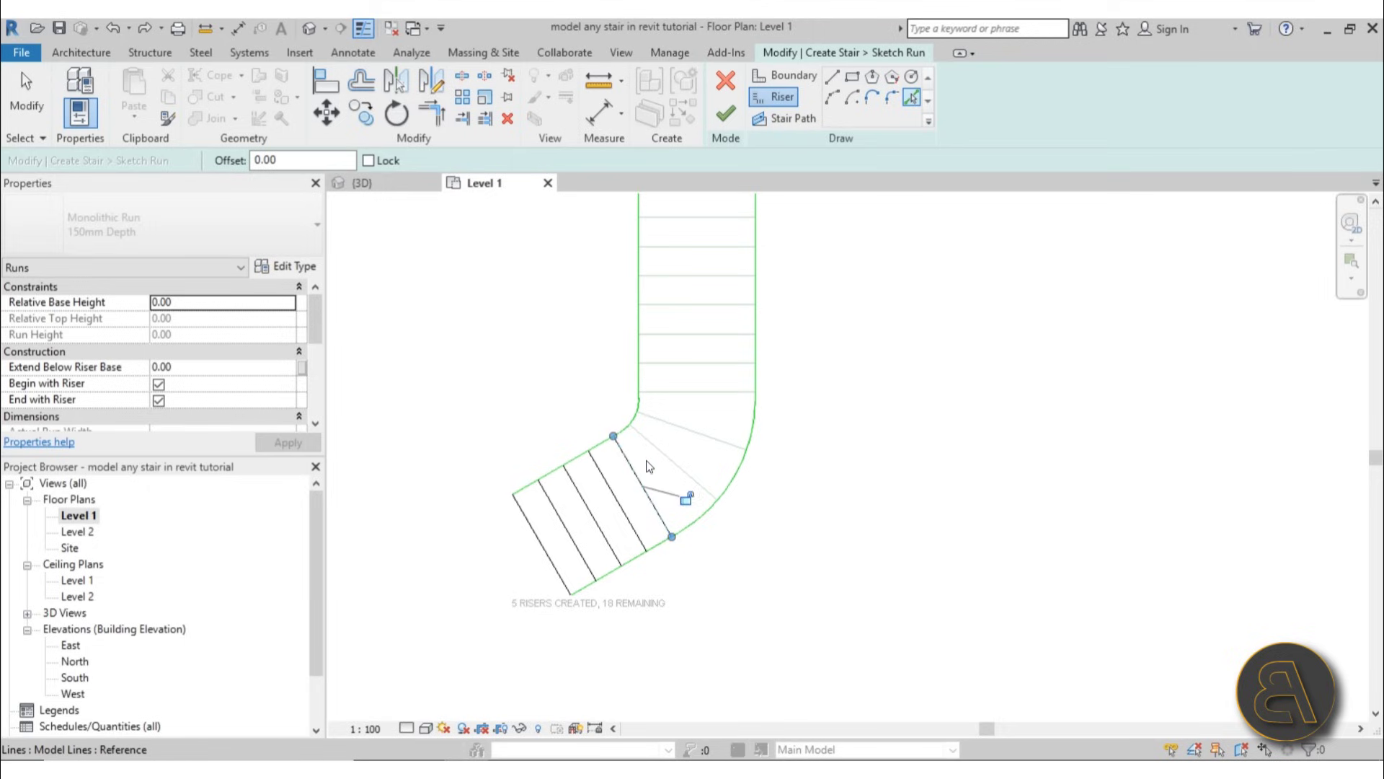
click(660, 448)
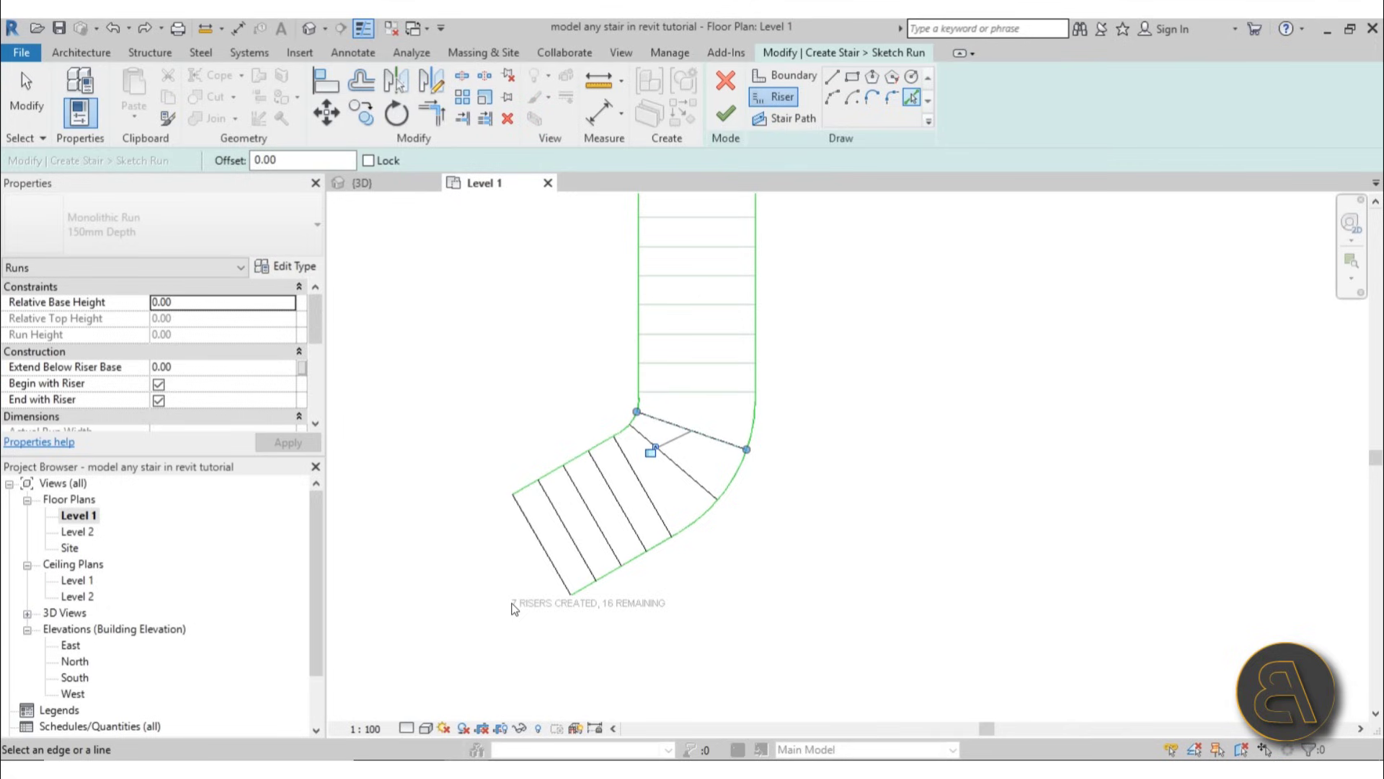
- Pick the middle flight's nine horizontal tread lines as risers, working from the lower turn up
click(716, 391)
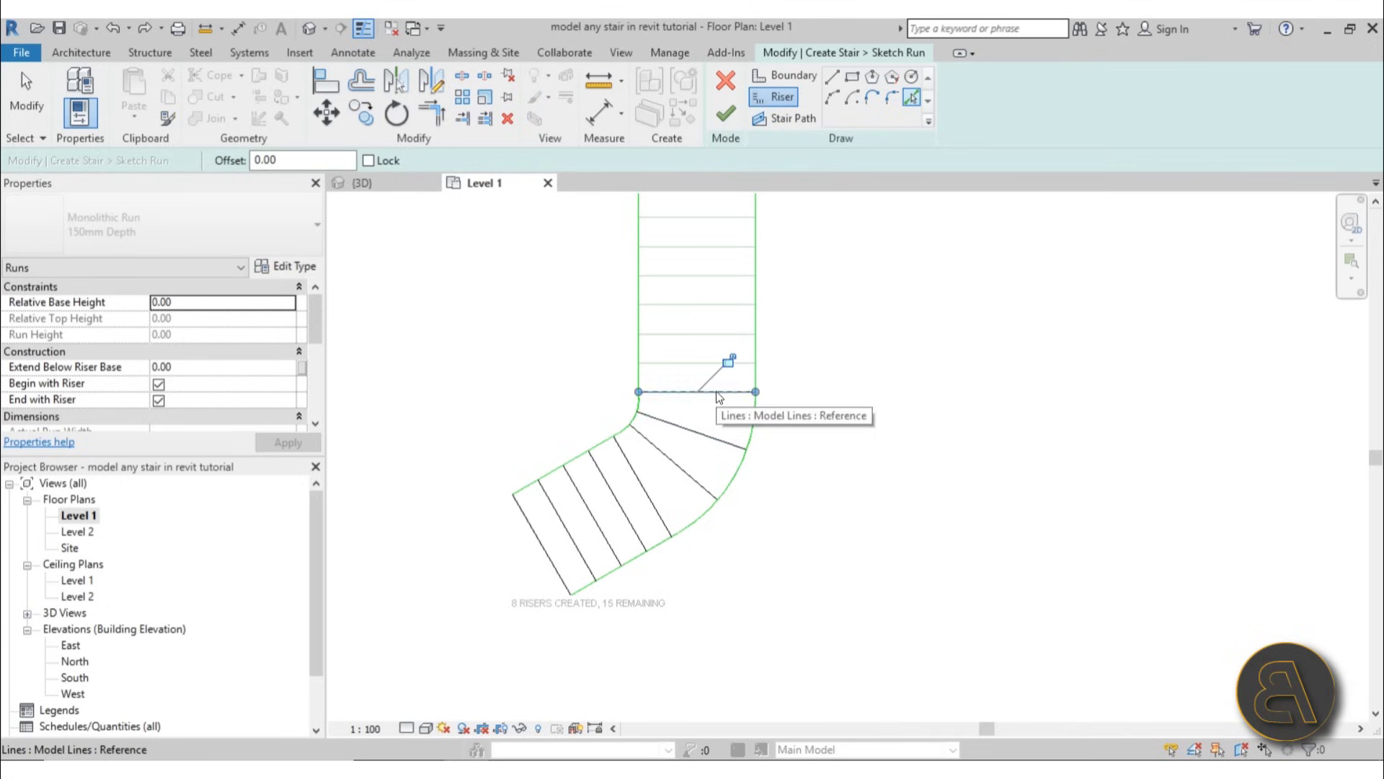
click(683, 363)
click(677, 334)
click(675, 305)
click(674, 276)
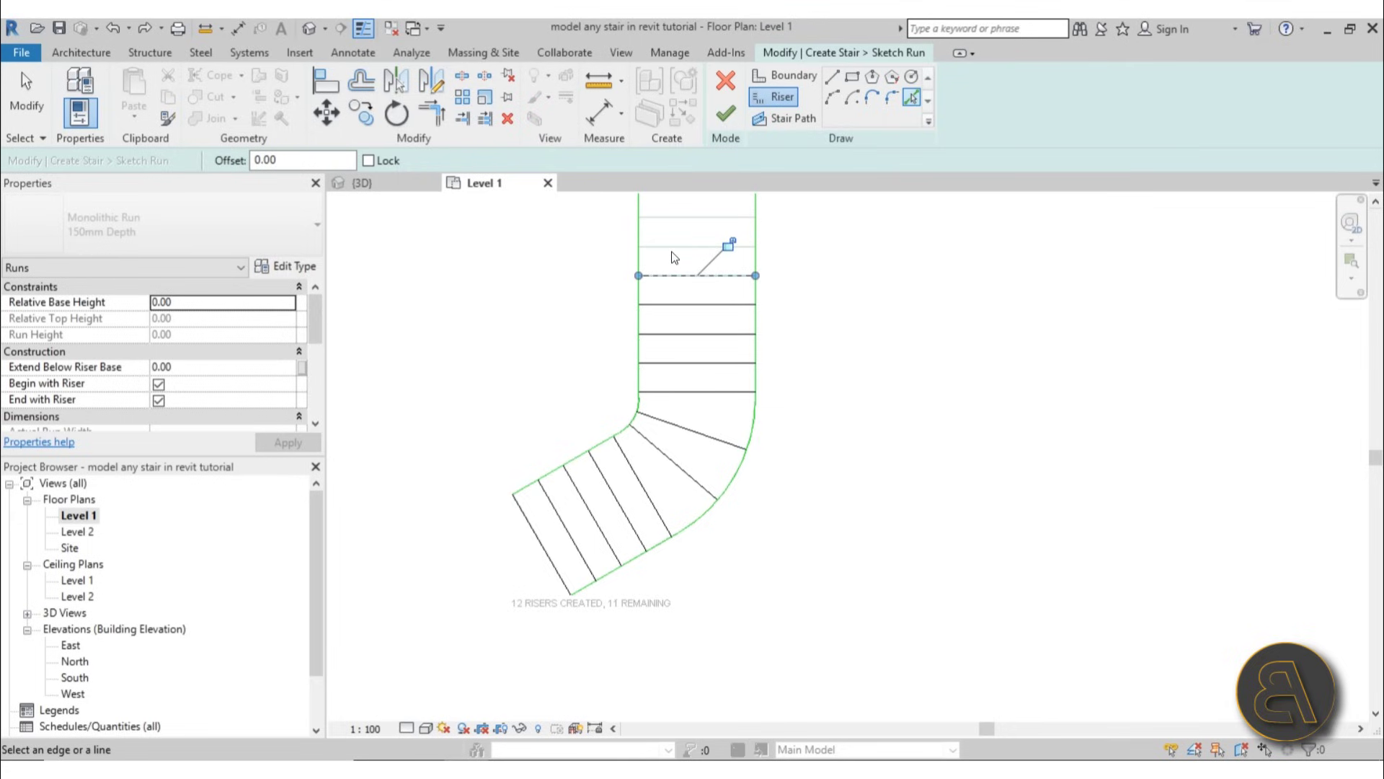
middle_drag(674, 260, 622, 352)
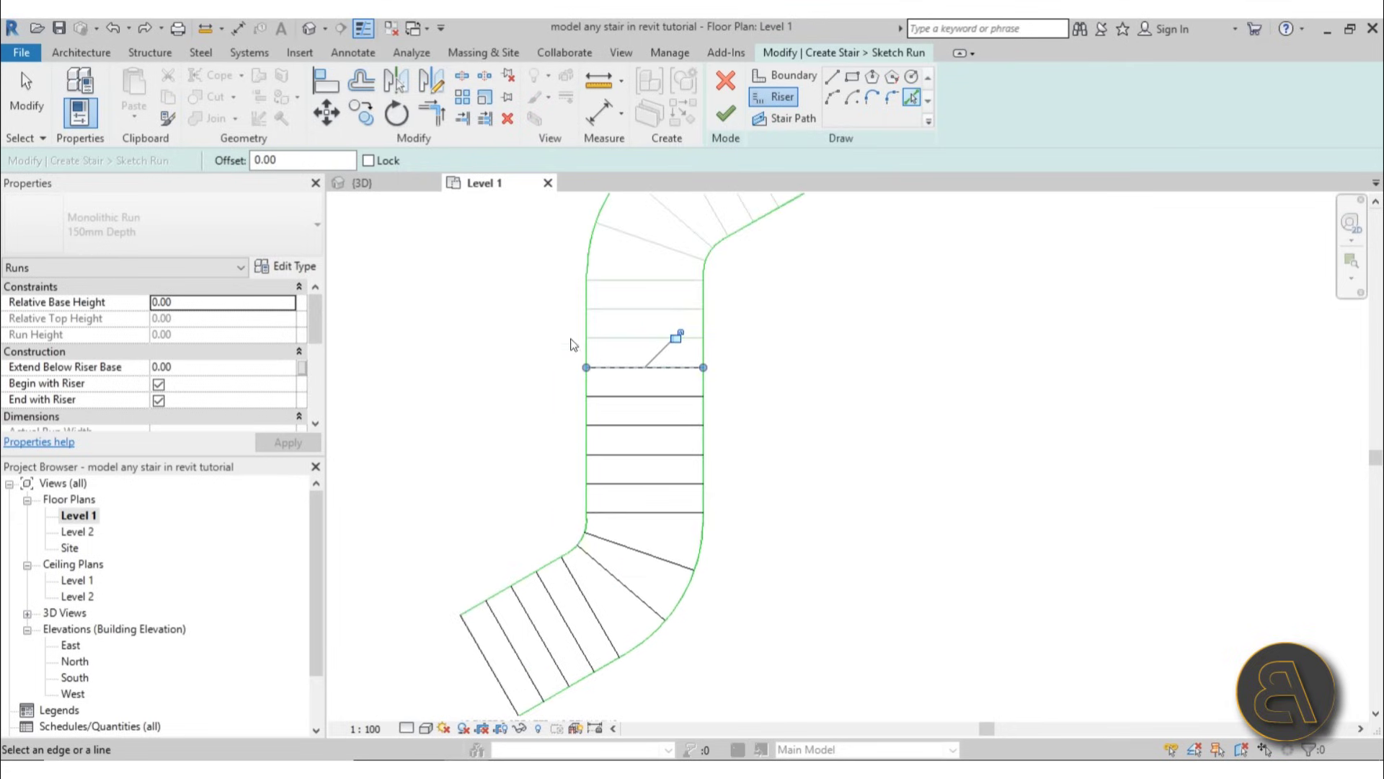
scroll(624, 336, down, 1)
click(625, 337)
click(628, 311)
click(633, 287)
- Pick the upper turn's two winder lines and the upper flight's five angled lines, including its end line, as risers
click(648, 253)
click(659, 223)
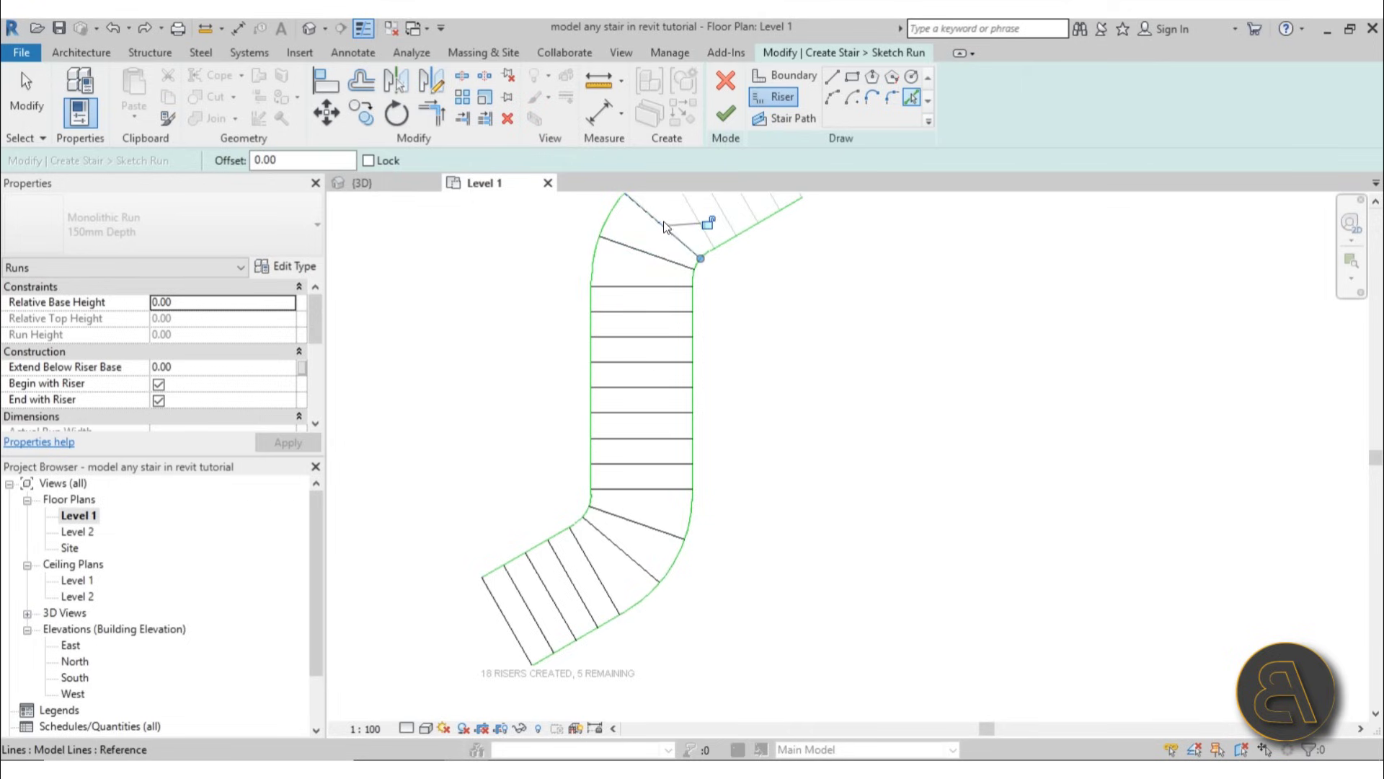
scroll(895, 361, down, 1)
mouse_move(900, 368)
middle_down()
mouse_move(853, 429)
mouse_move(810, 432)
middle_up()
scroll(835, 421, down, 1)
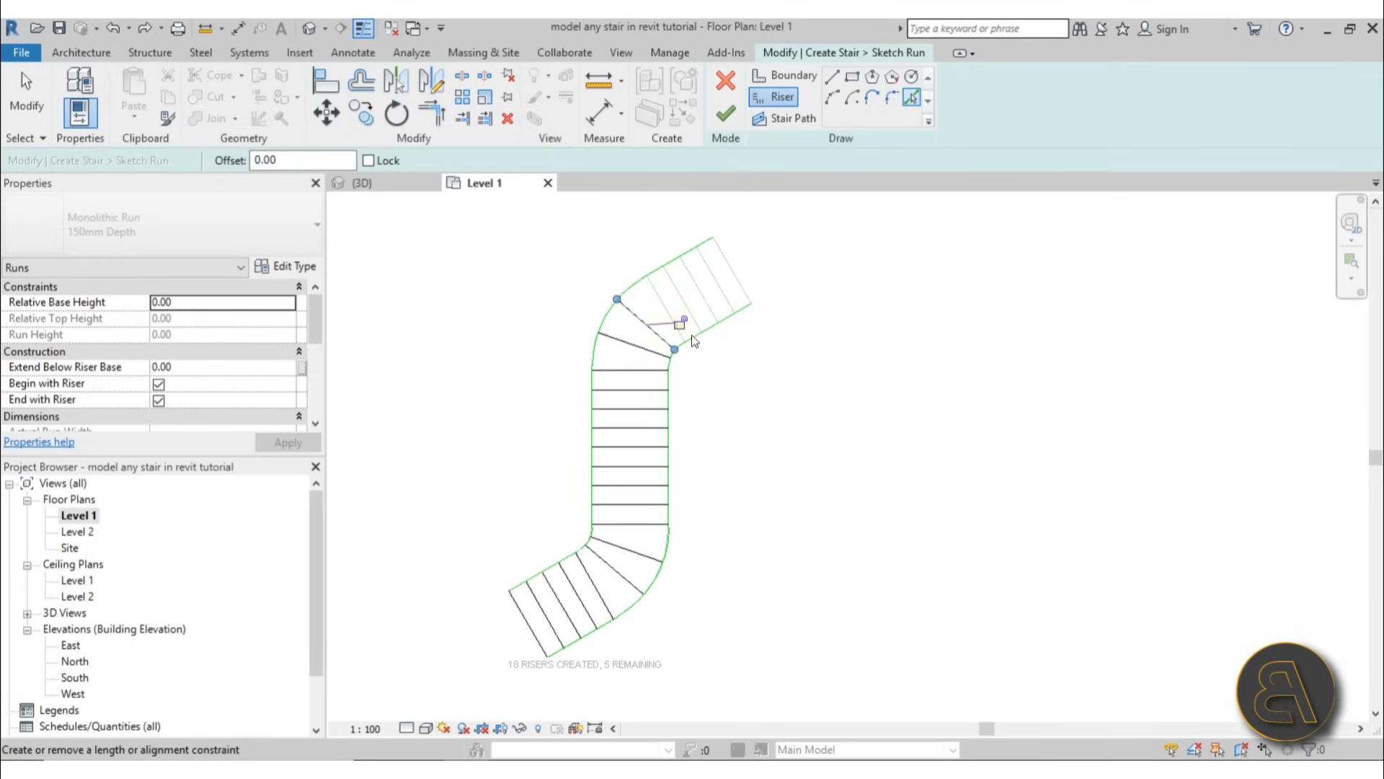
click(659, 303)
click(677, 292)
click(703, 297)
click(725, 287)
click(738, 280)
- Check the sketch's riser count and start a Stair Path line for the run
scroll(518, 685, up, 2)
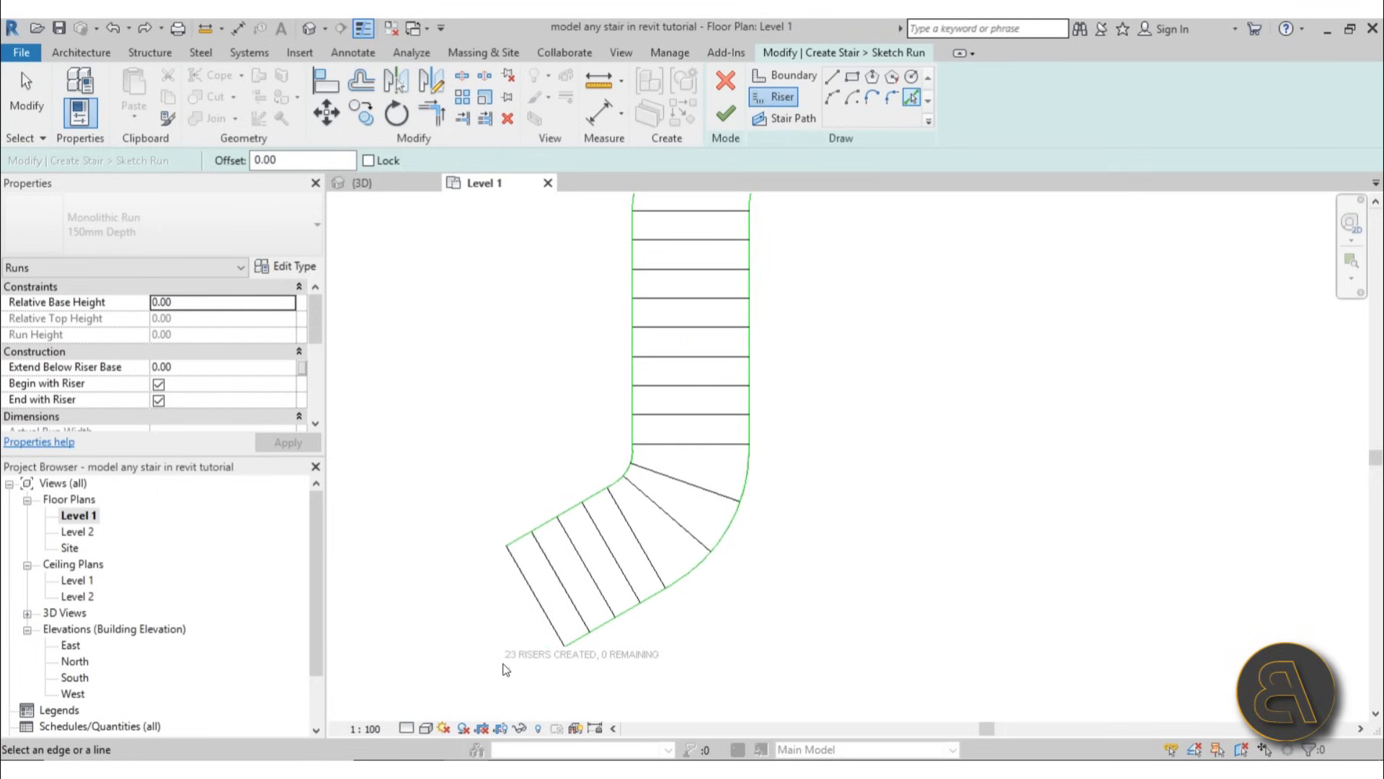
scroll(757, 592, down, 4)
middle_drag(797, 574, 762, 576)
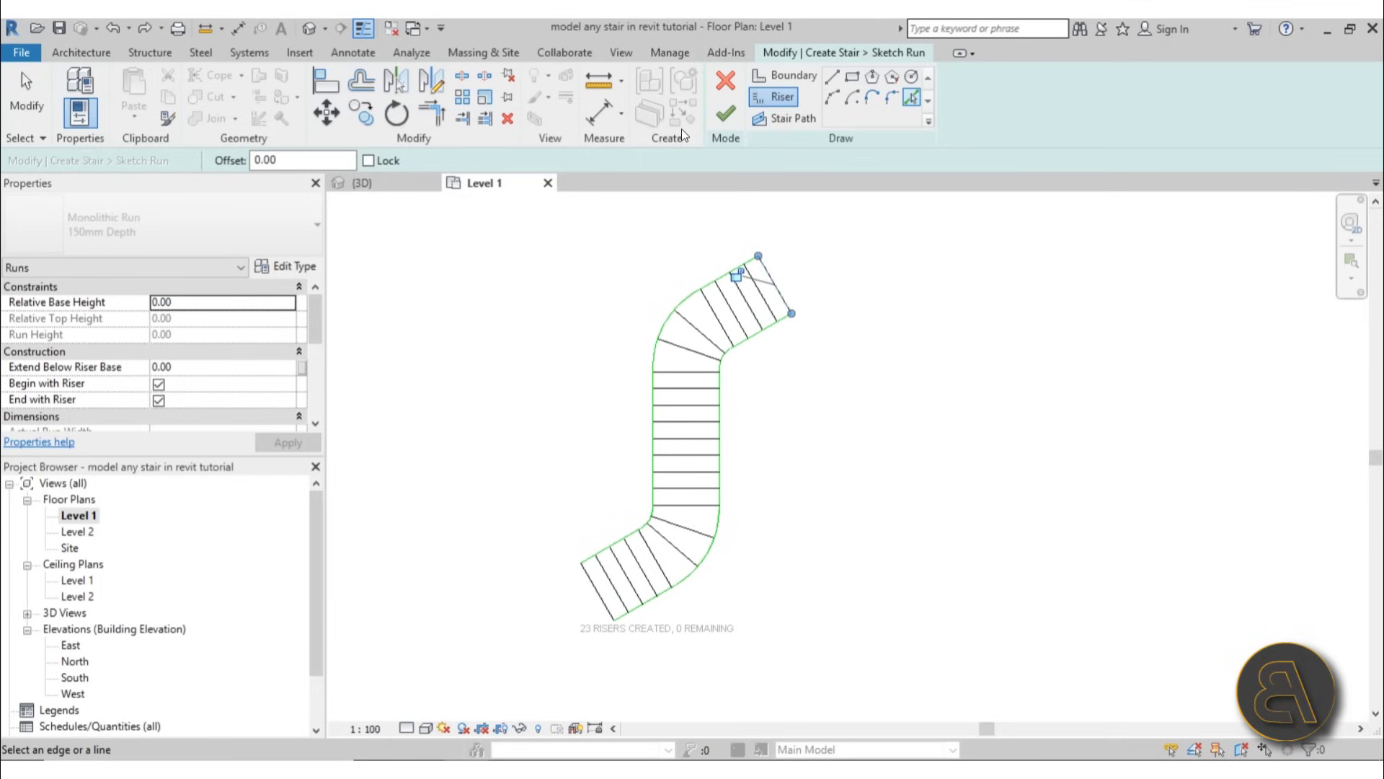
click(790, 119)
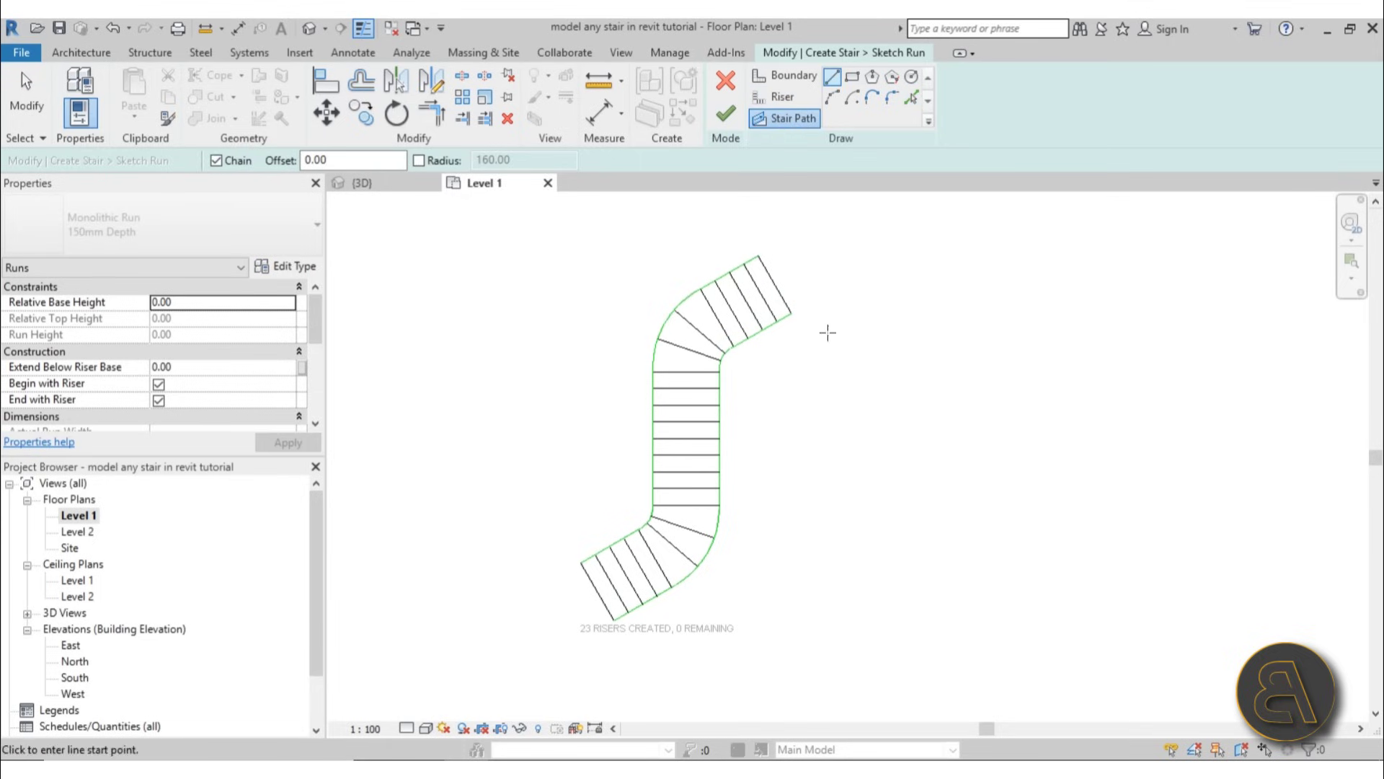
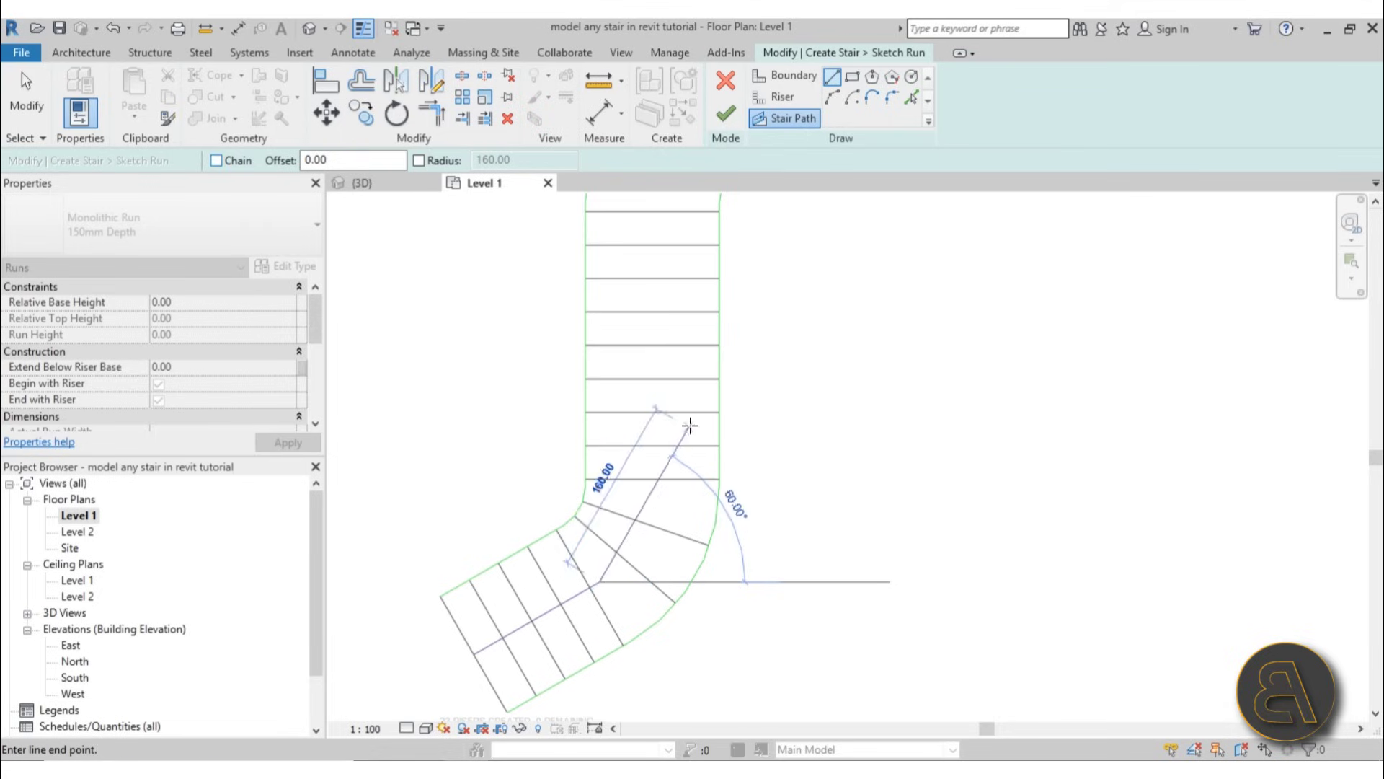
- Draw straight stair path lines along the middle flight, about 250 long, and between riser midpoints along the upper flight to its end riser
key(Escape)
click(652, 479)
scroll(661, 379, down, 1)
middle_drag(661, 379, 640, 655)
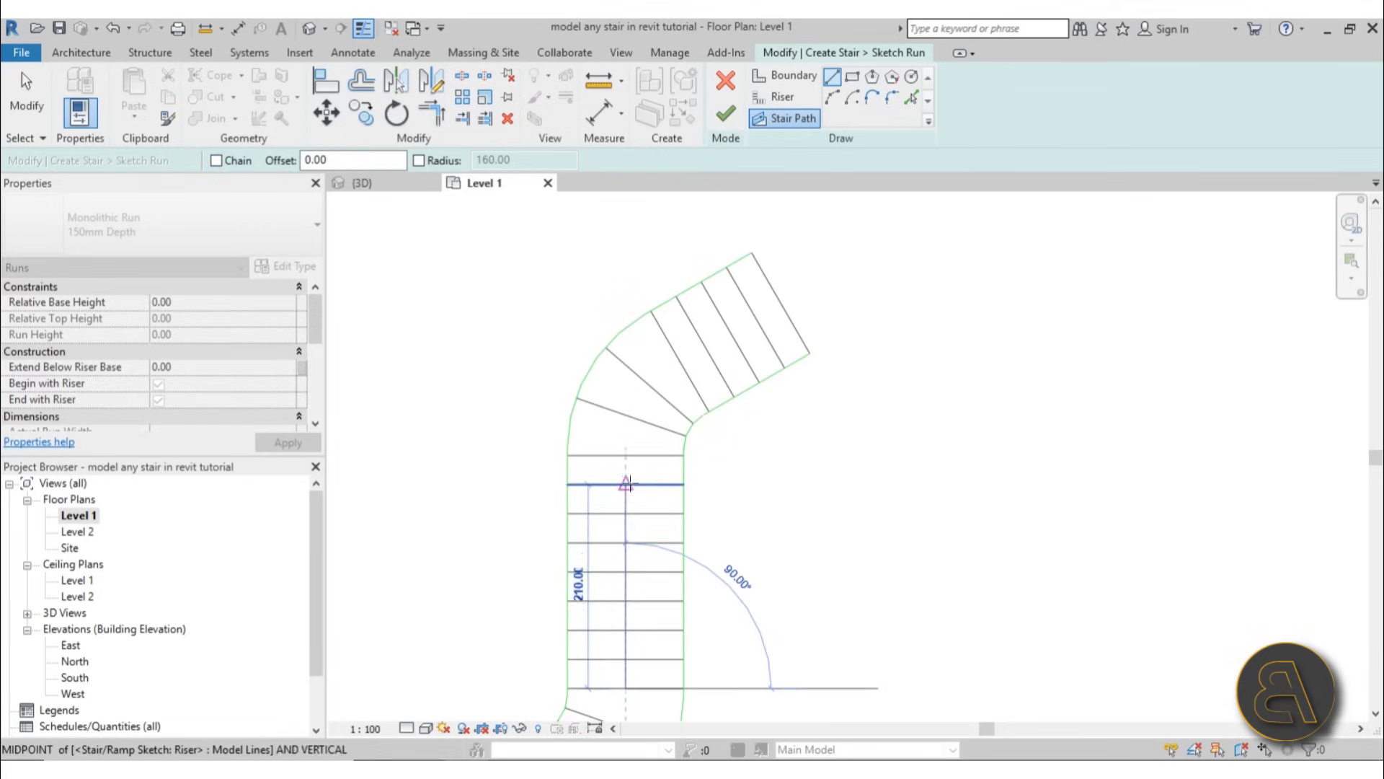
click(625, 447)
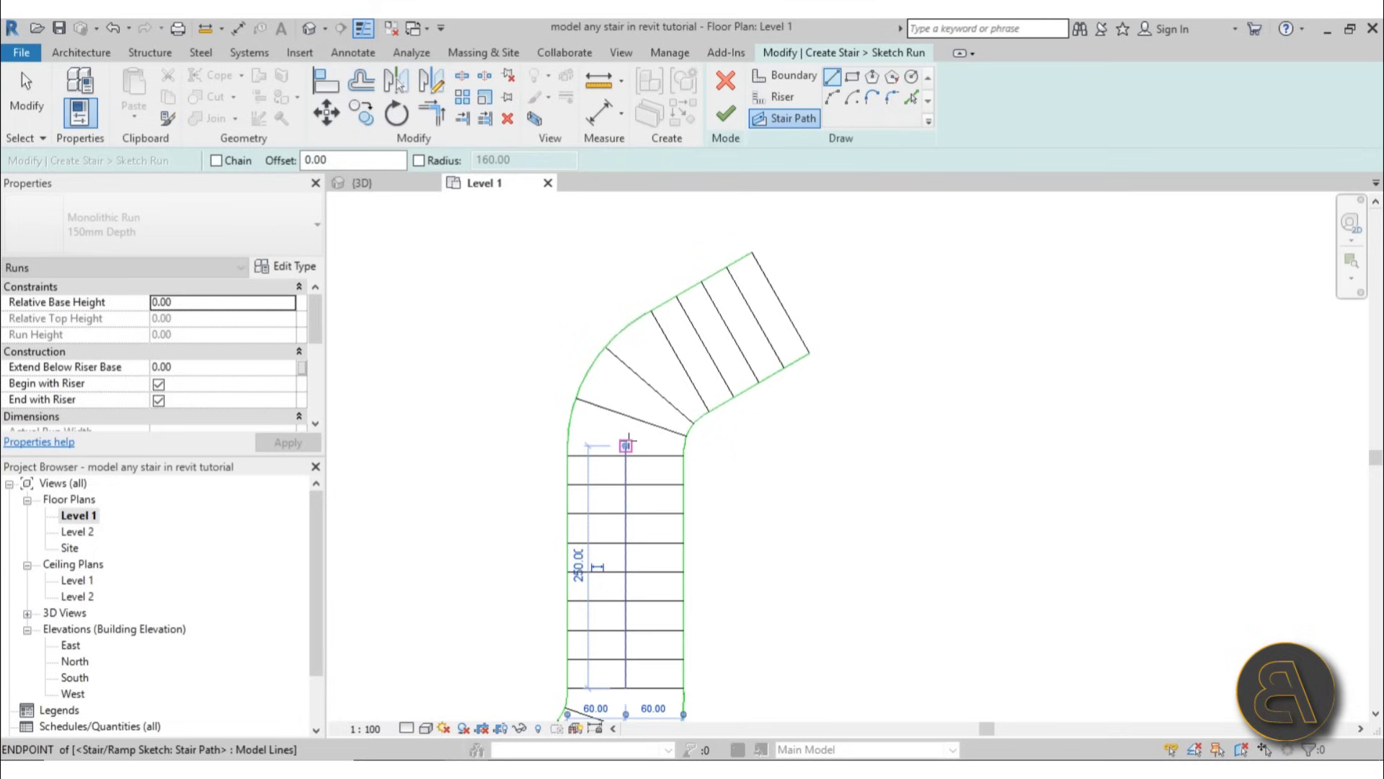
click(680, 362)
click(836, 301)
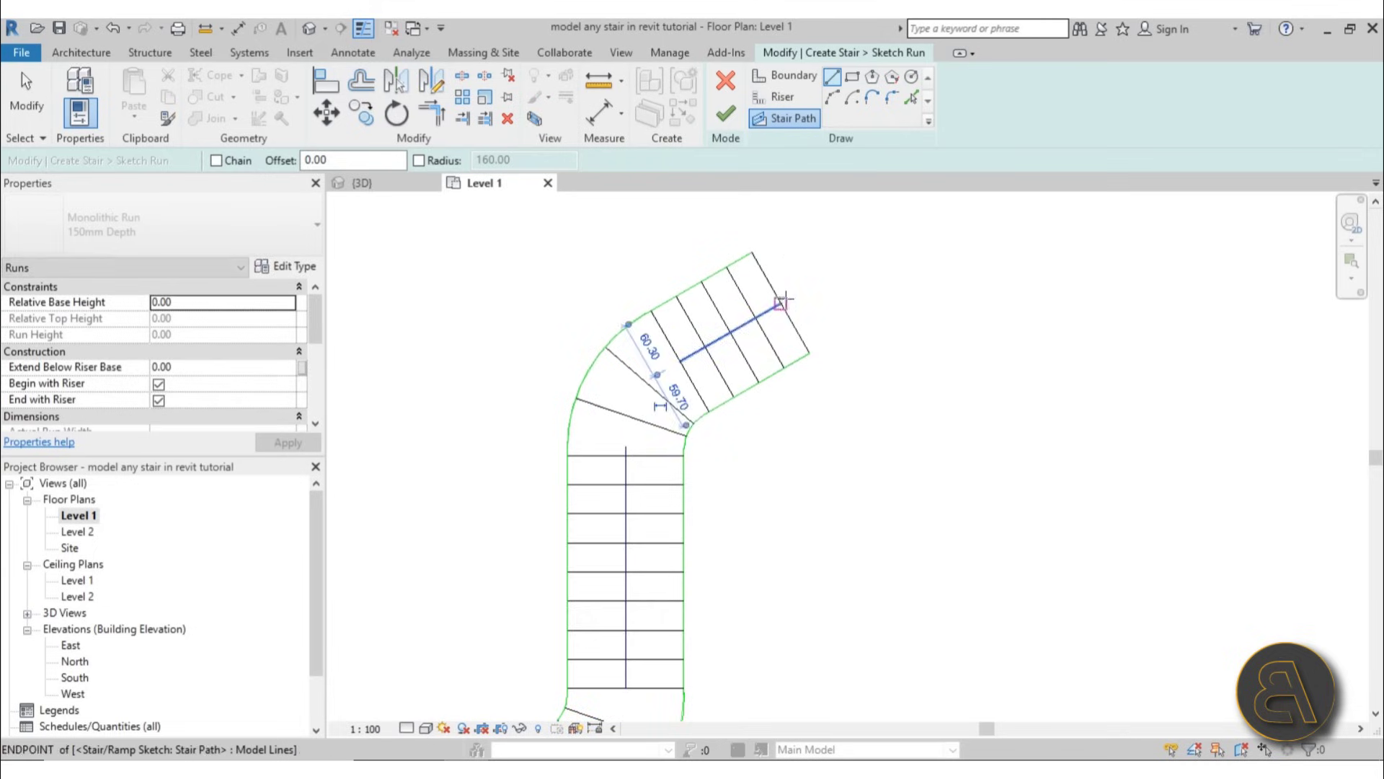
key(Escape)
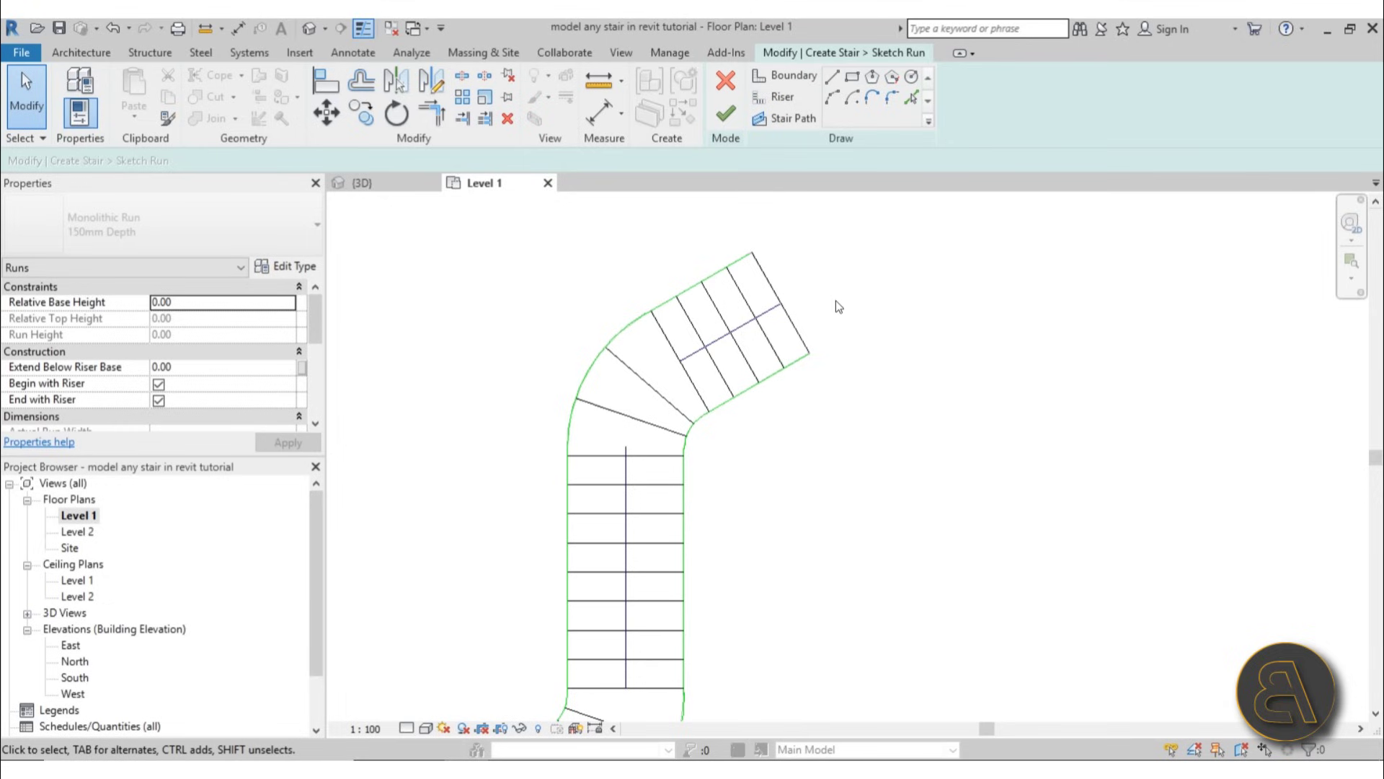
- Trim the three stair path lines to meet in corners at the upper and lower turns
key(t)
key(r)
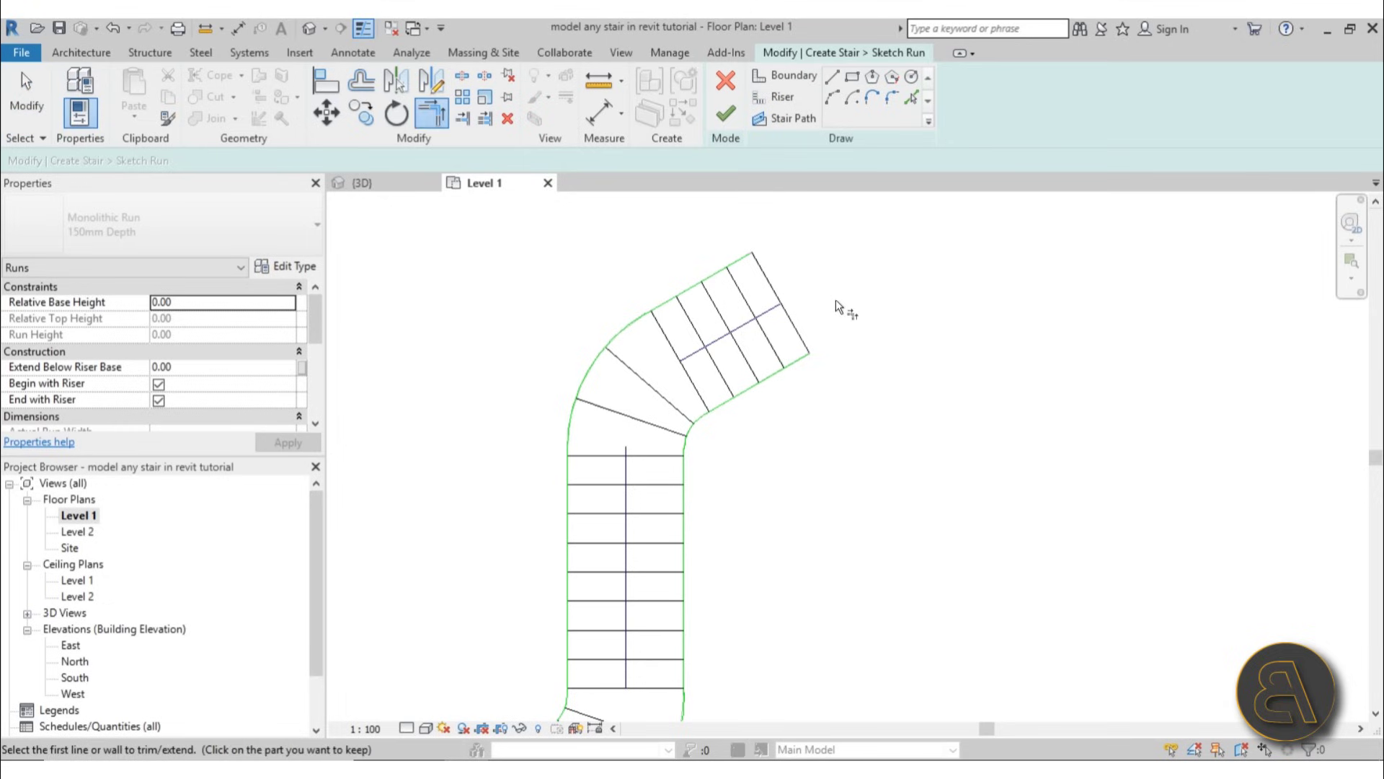
click(719, 345)
click(634, 468)
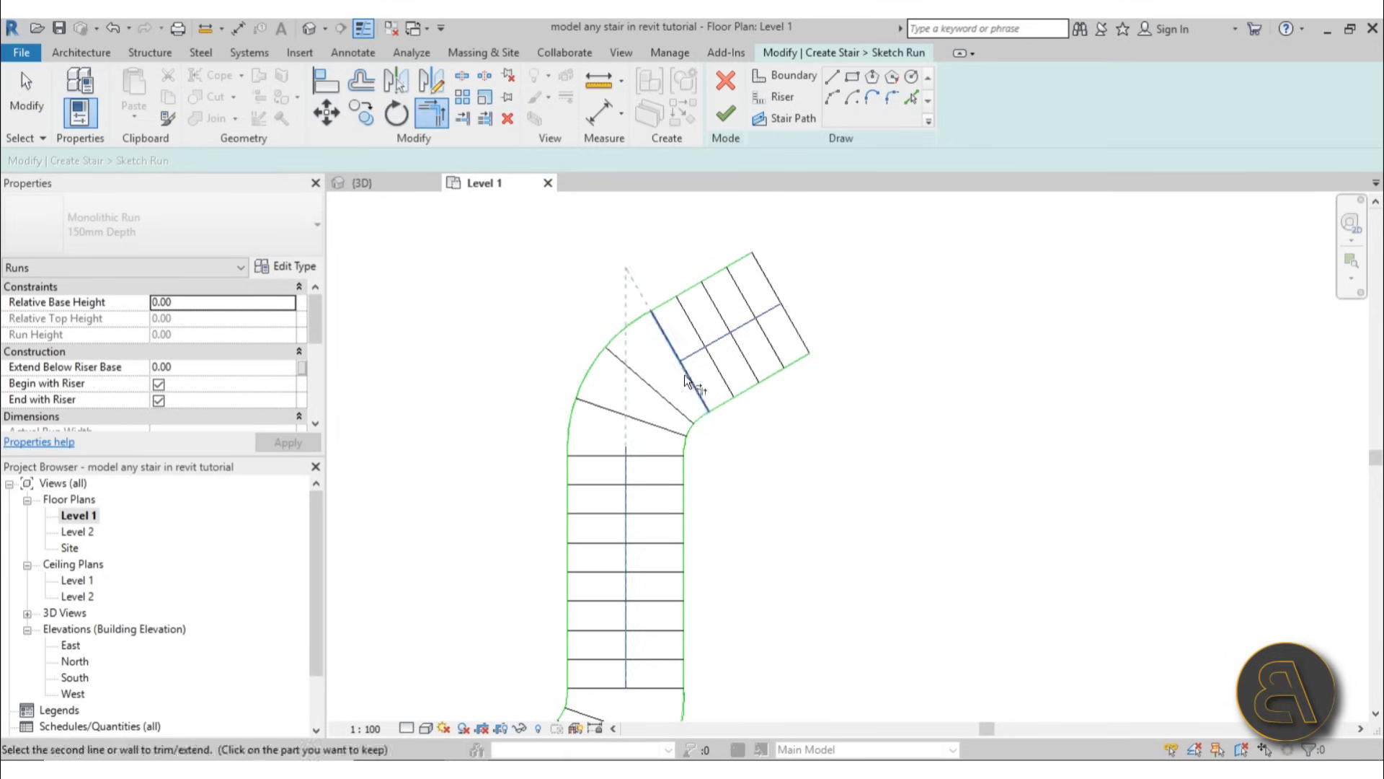
scroll(629, 283, down, 3)
scroll(608, 467, up, 3)
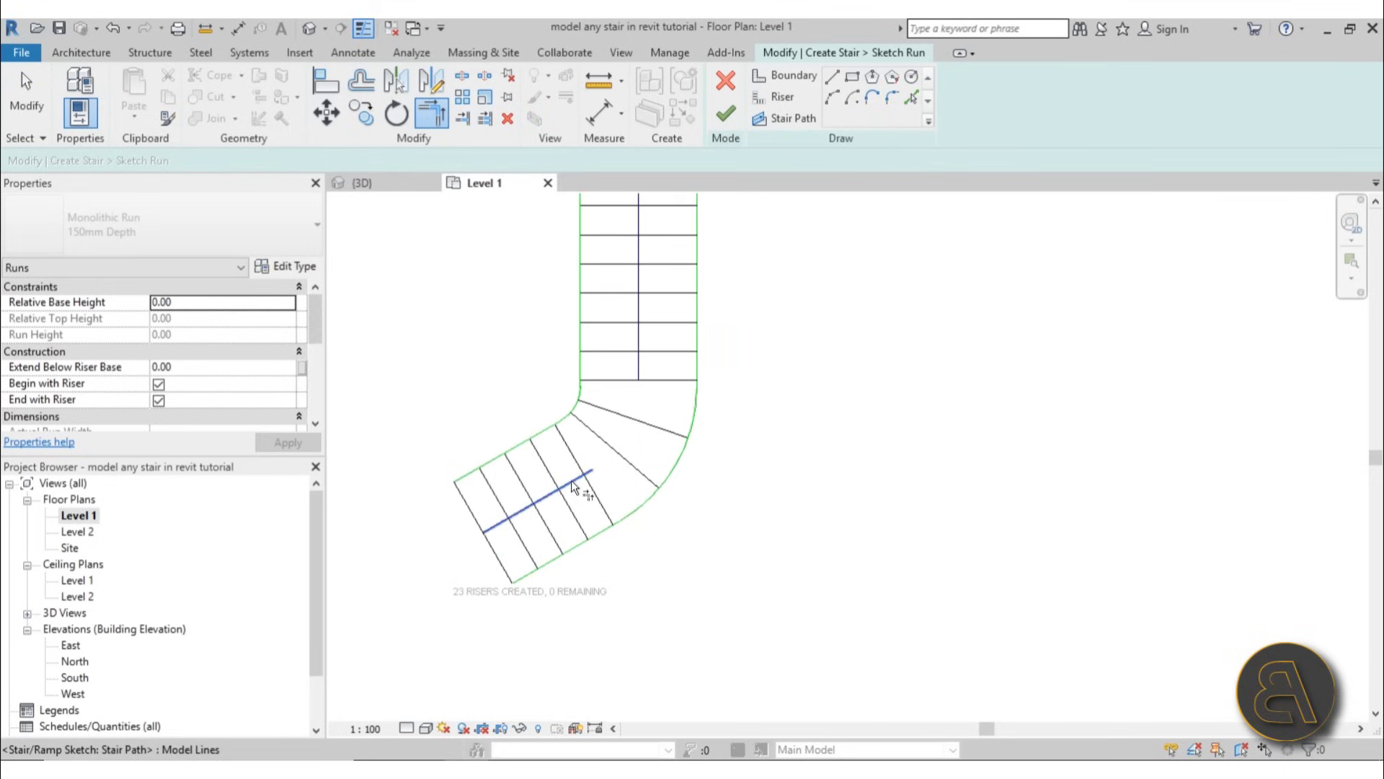
click(635, 363)
scroll(703, 377, down, 2)
middle_drag(717, 381, 702, 413)
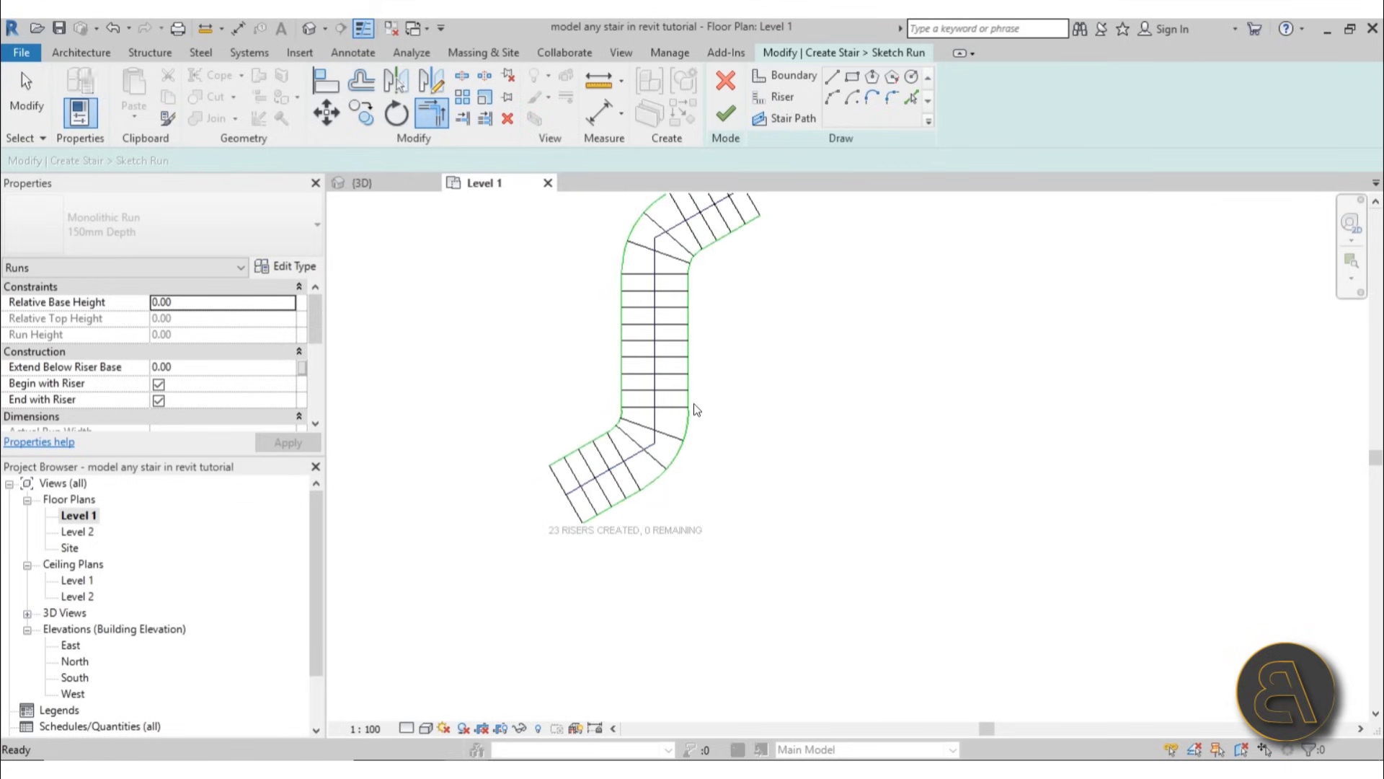
key(Escape)
- Try to round the stair path's lower corner with a boundary-type fillet arc of about 90 radius
middle_drag(716, 270, 707, 289)
click(888, 98)
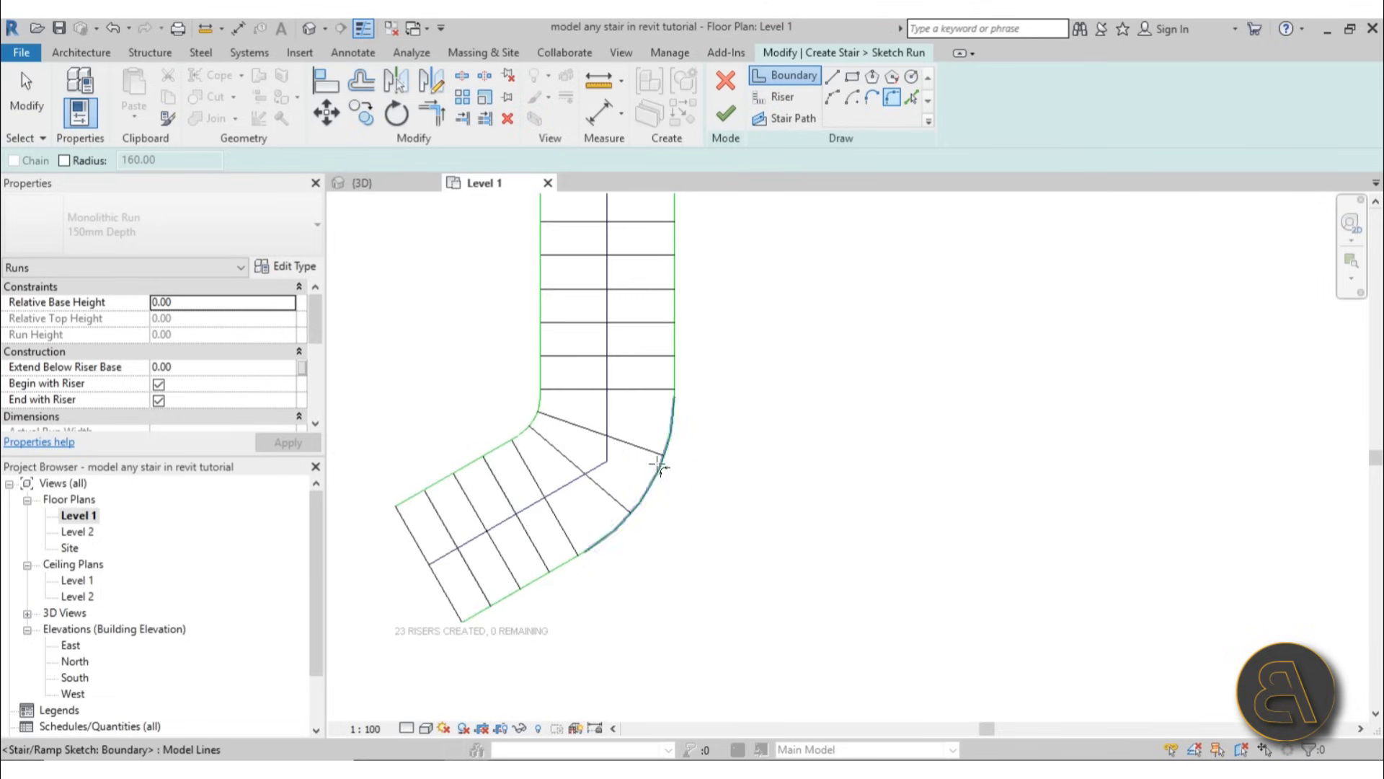
scroll(688, 464, up, 3)
click(608, 450)
click(594, 469)
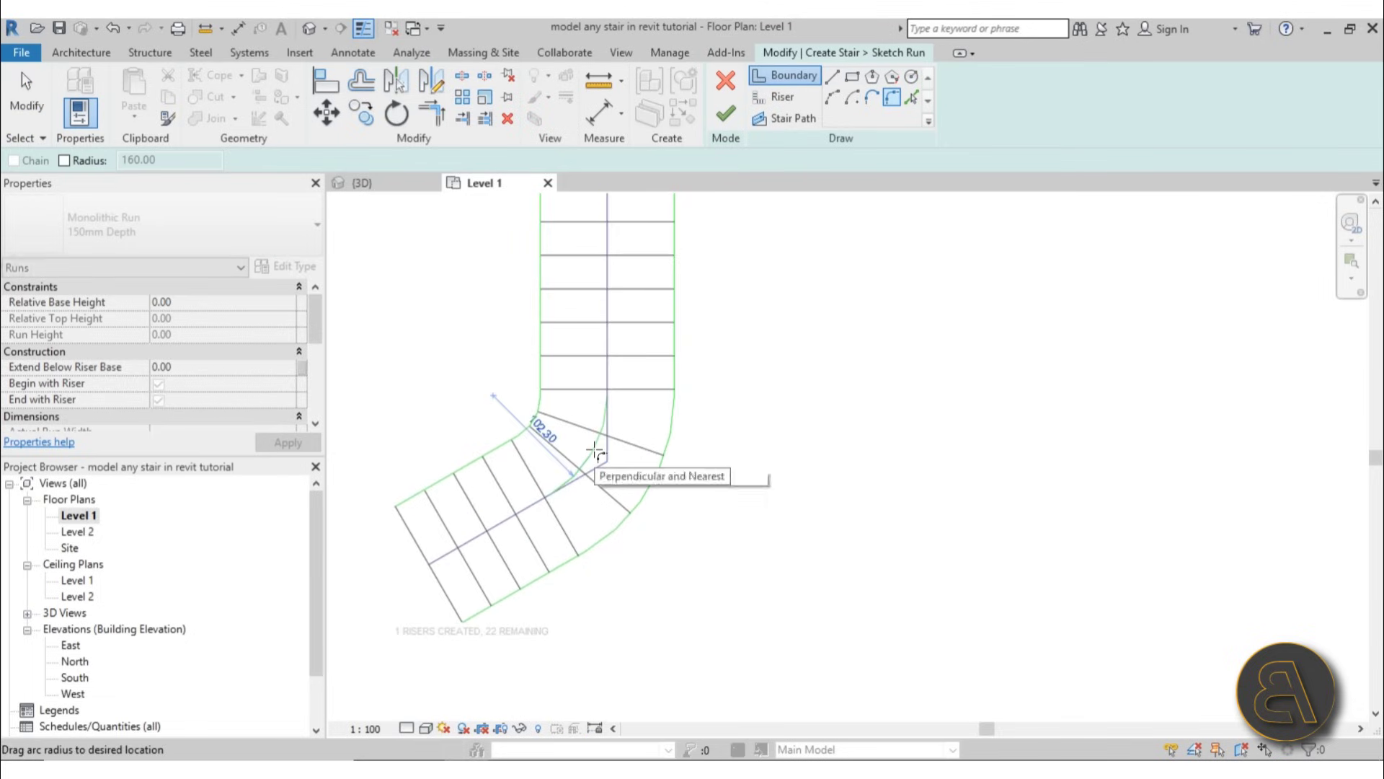
click(594, 455)
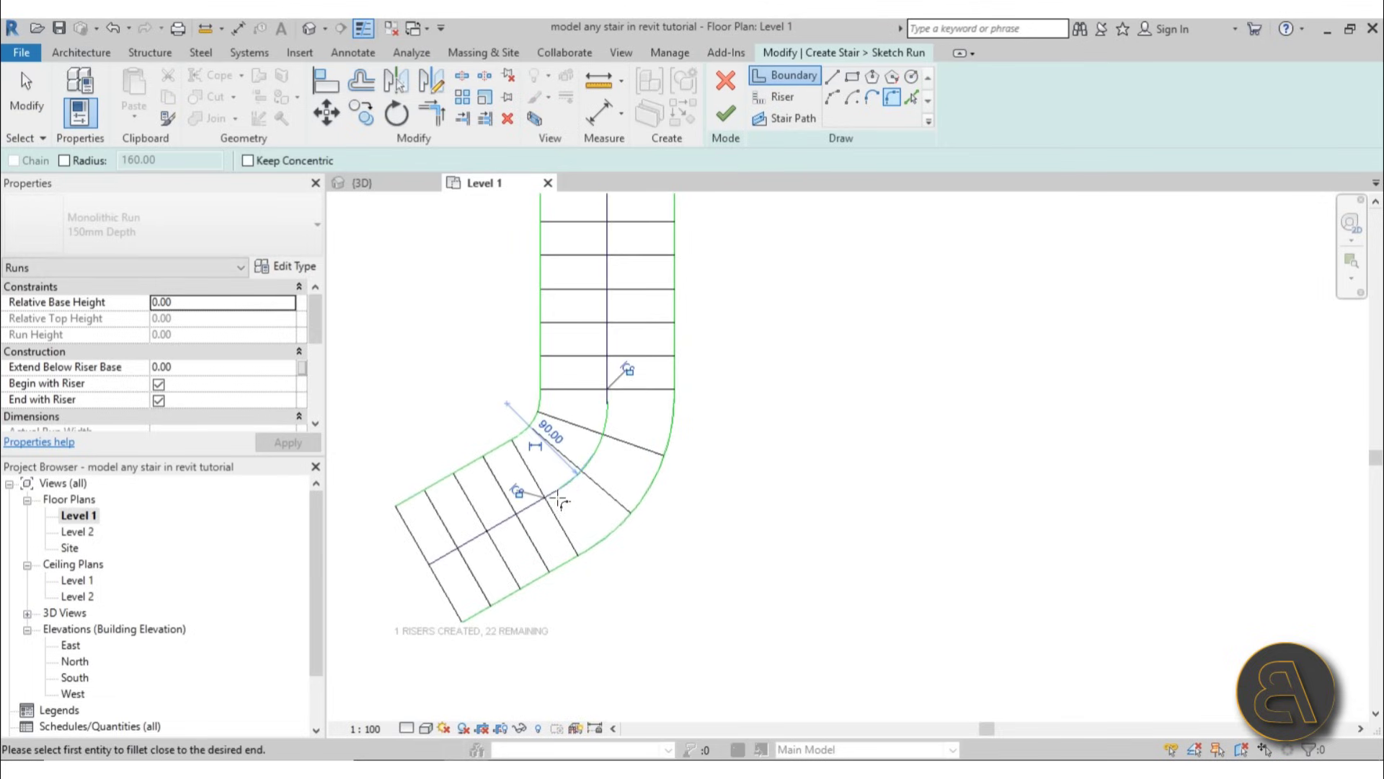
click(782, 121)
key(Escape)
click(607, 424)
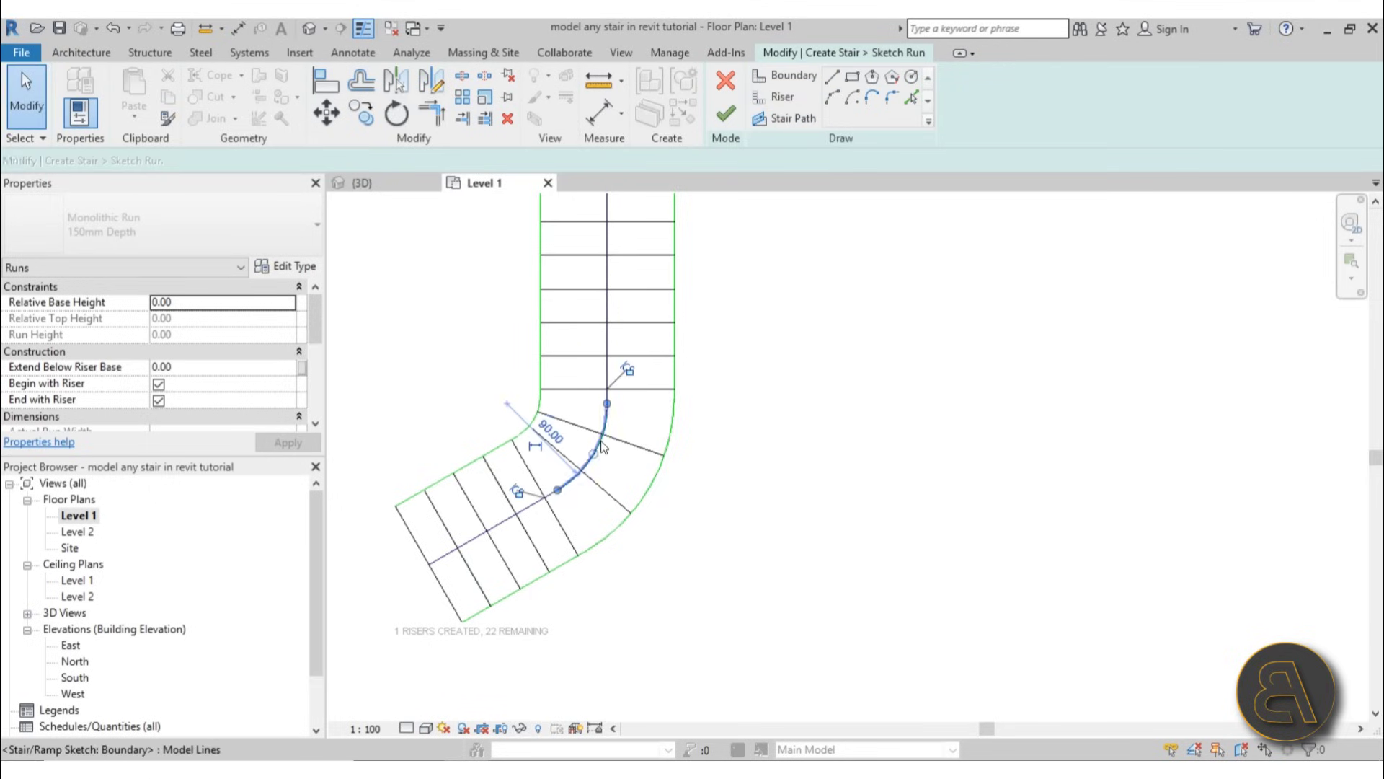
click(112, 29)
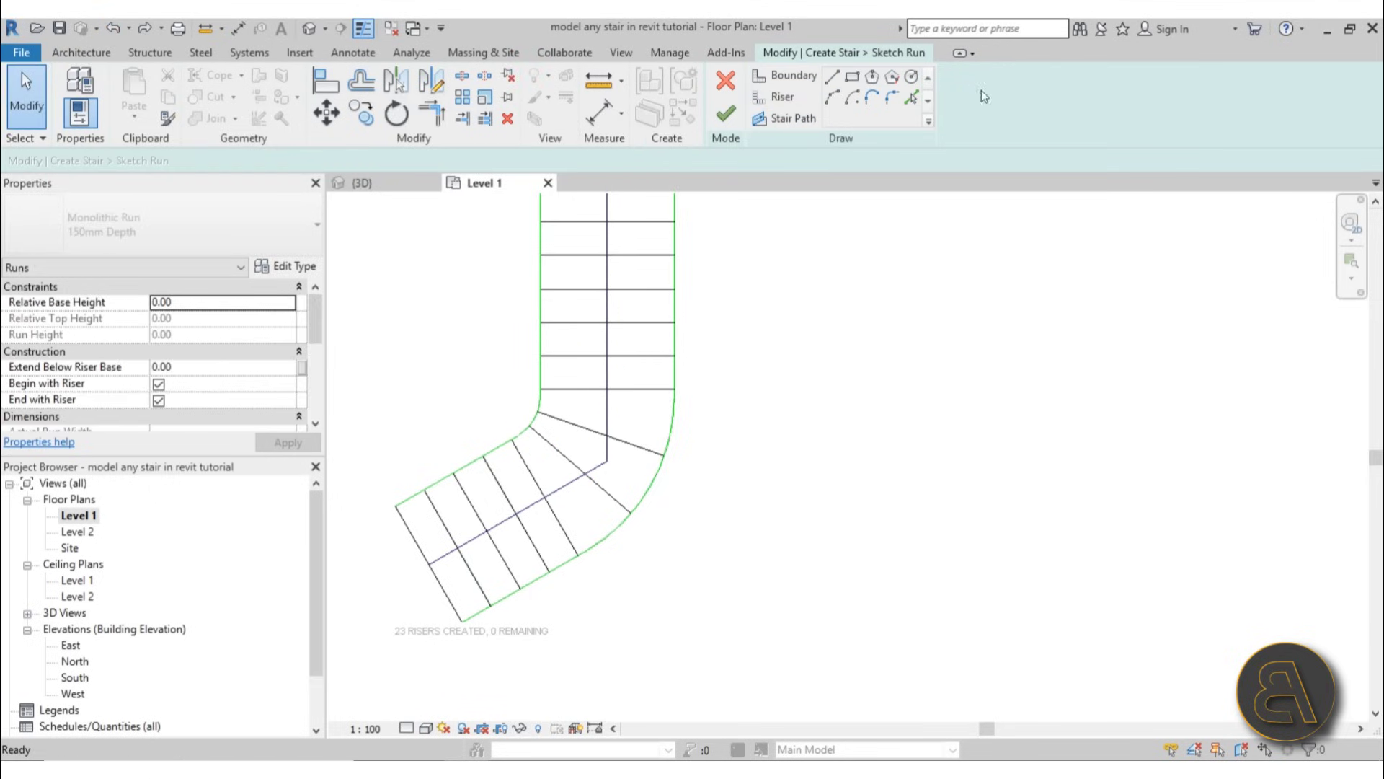
- Round the stair path's corner at the lower turn with a fillet arc sketched as Stair Path
click(892, 98)
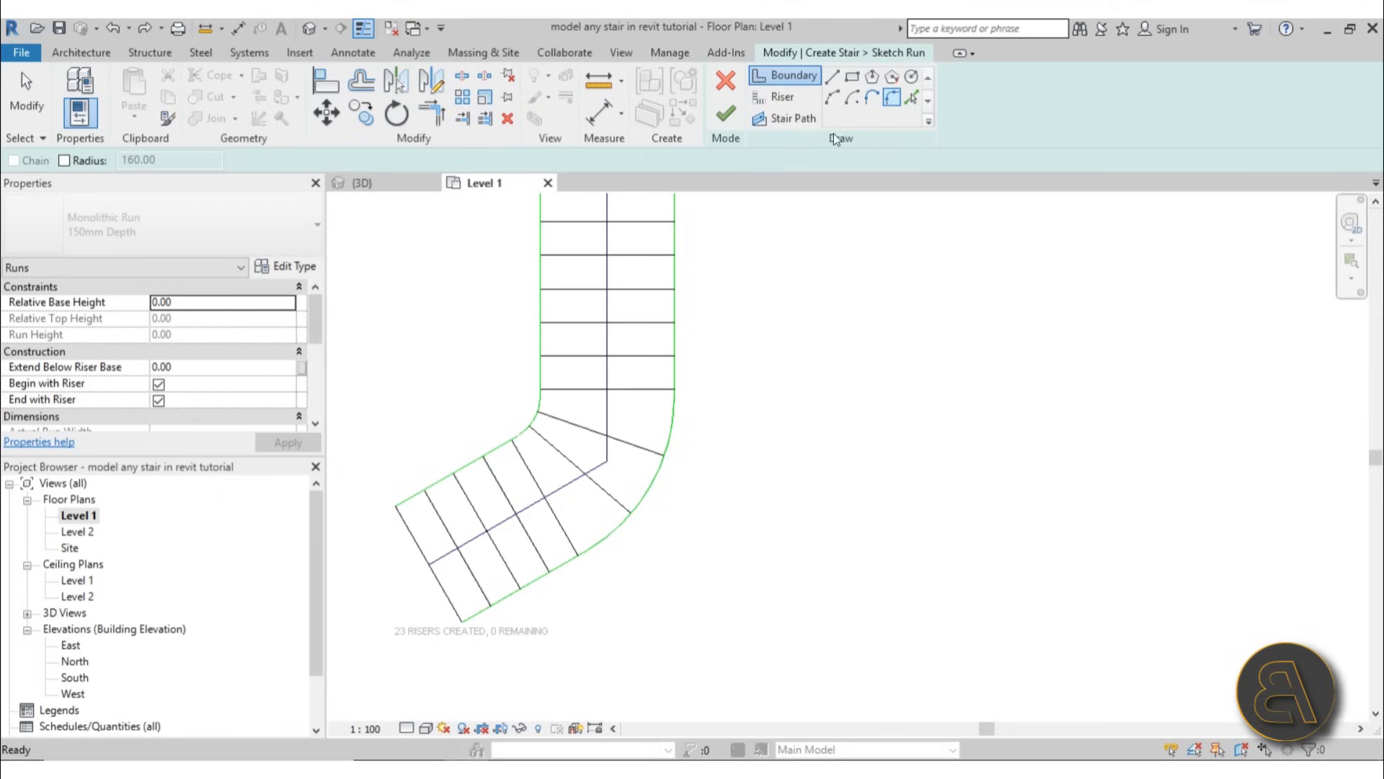
click(789, 121)
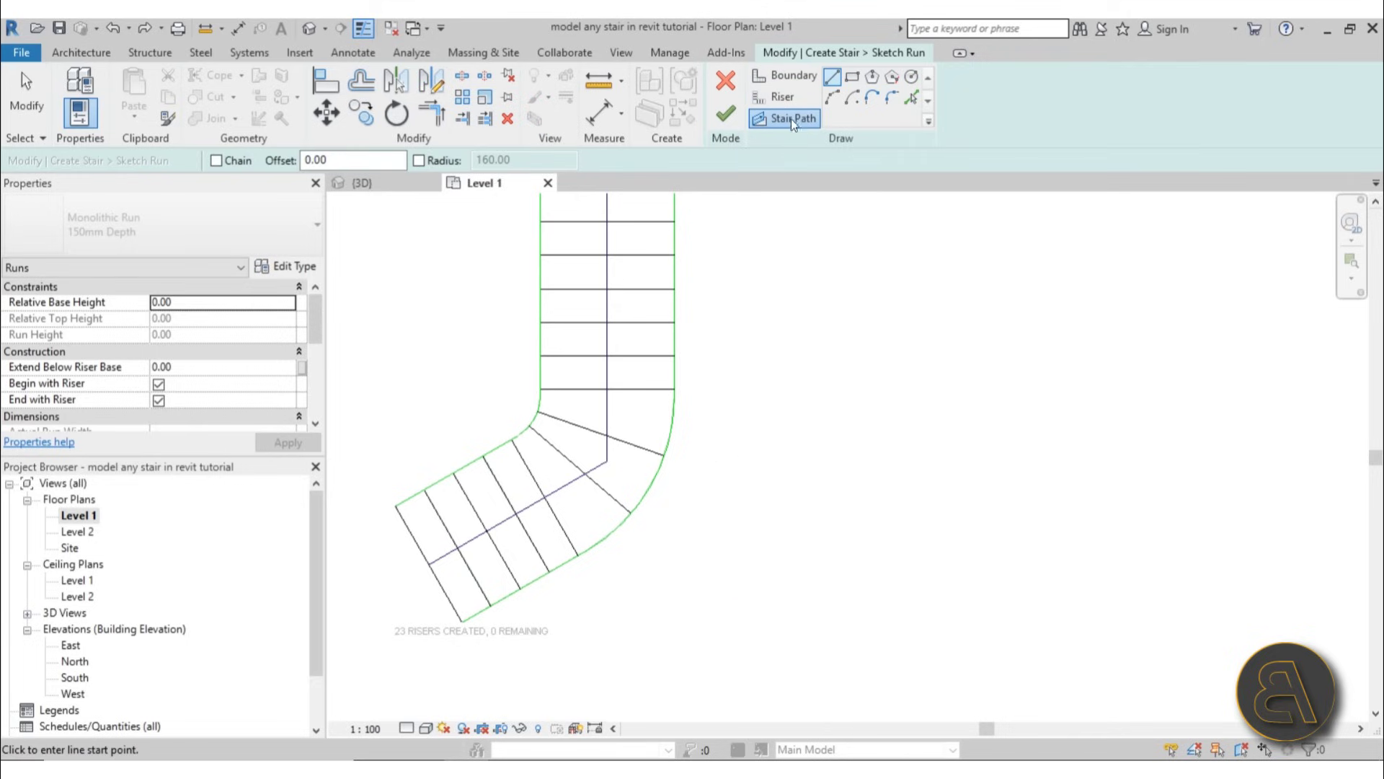
click(892, 97)
click(597, 467)
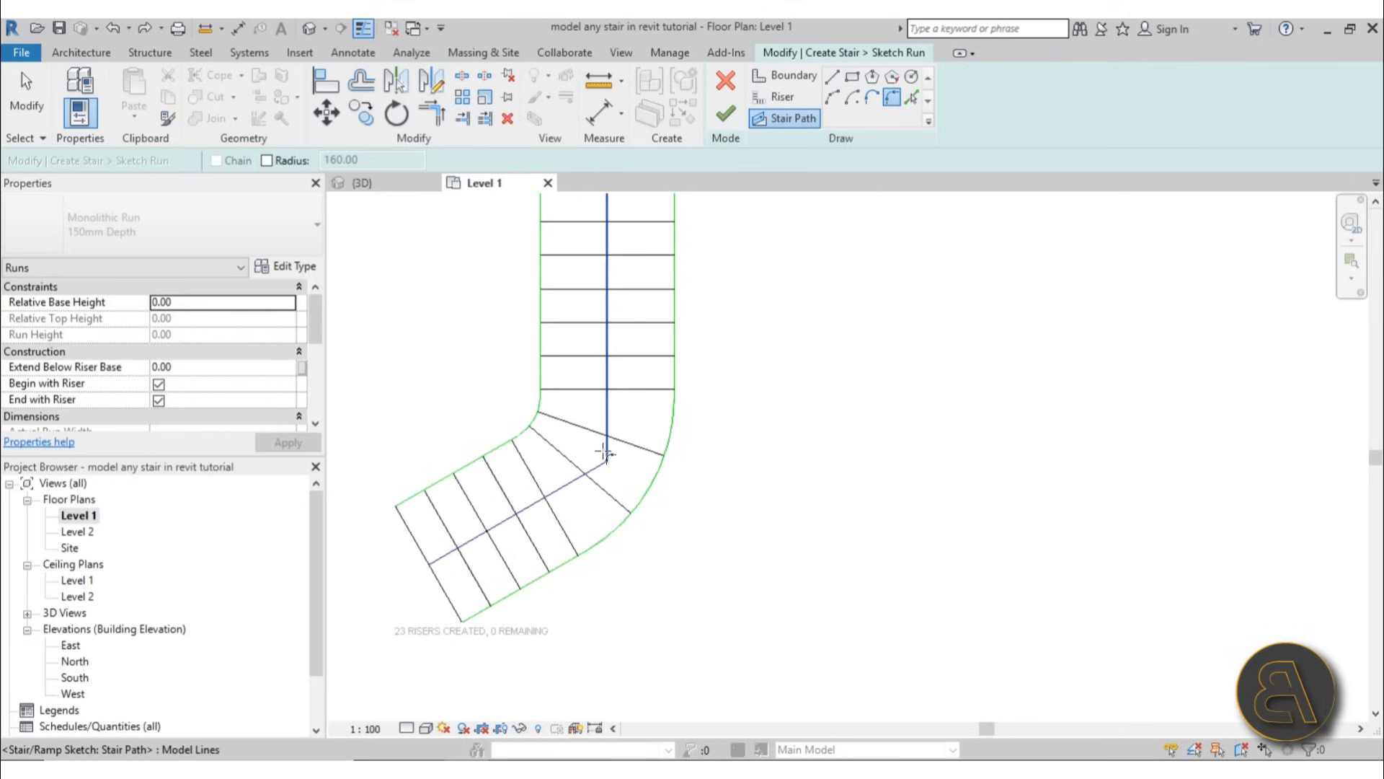
click(606, 452)
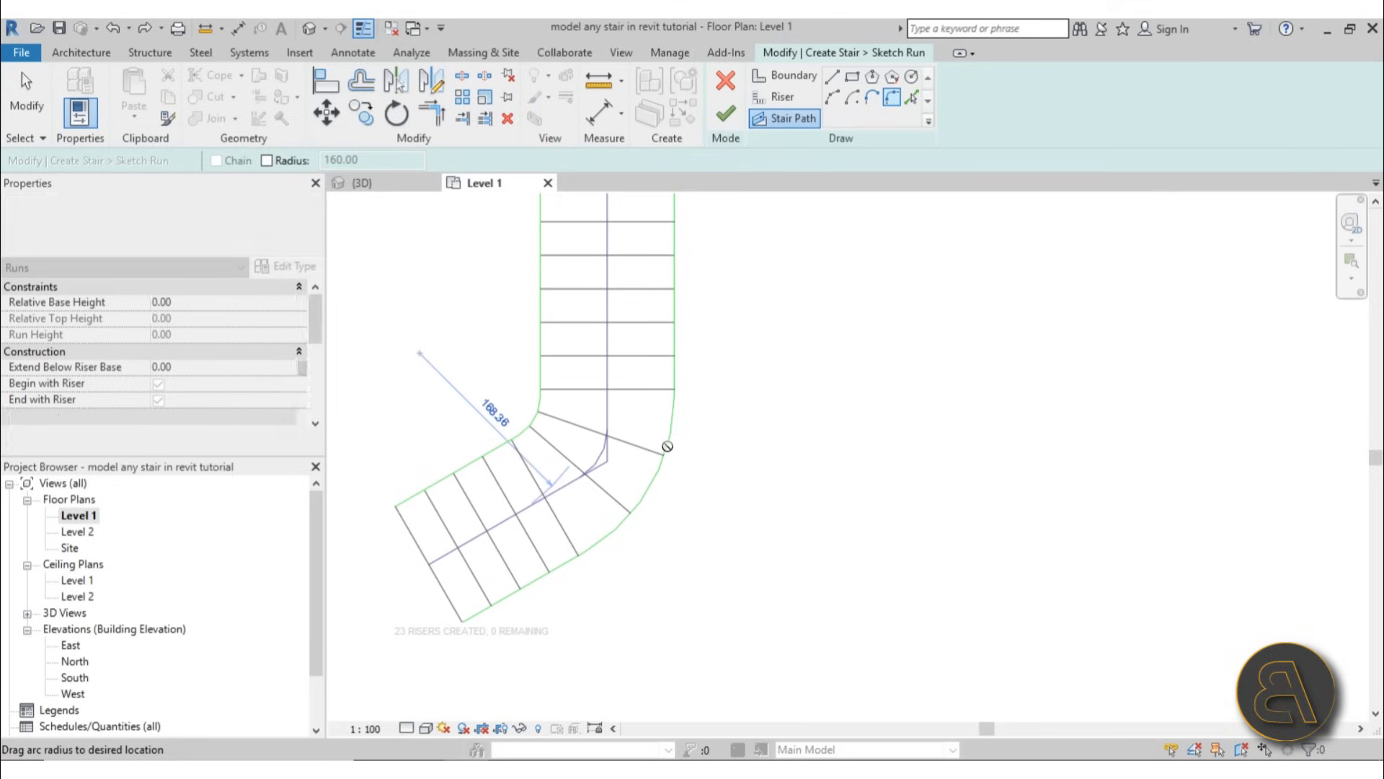
click(595, 460)
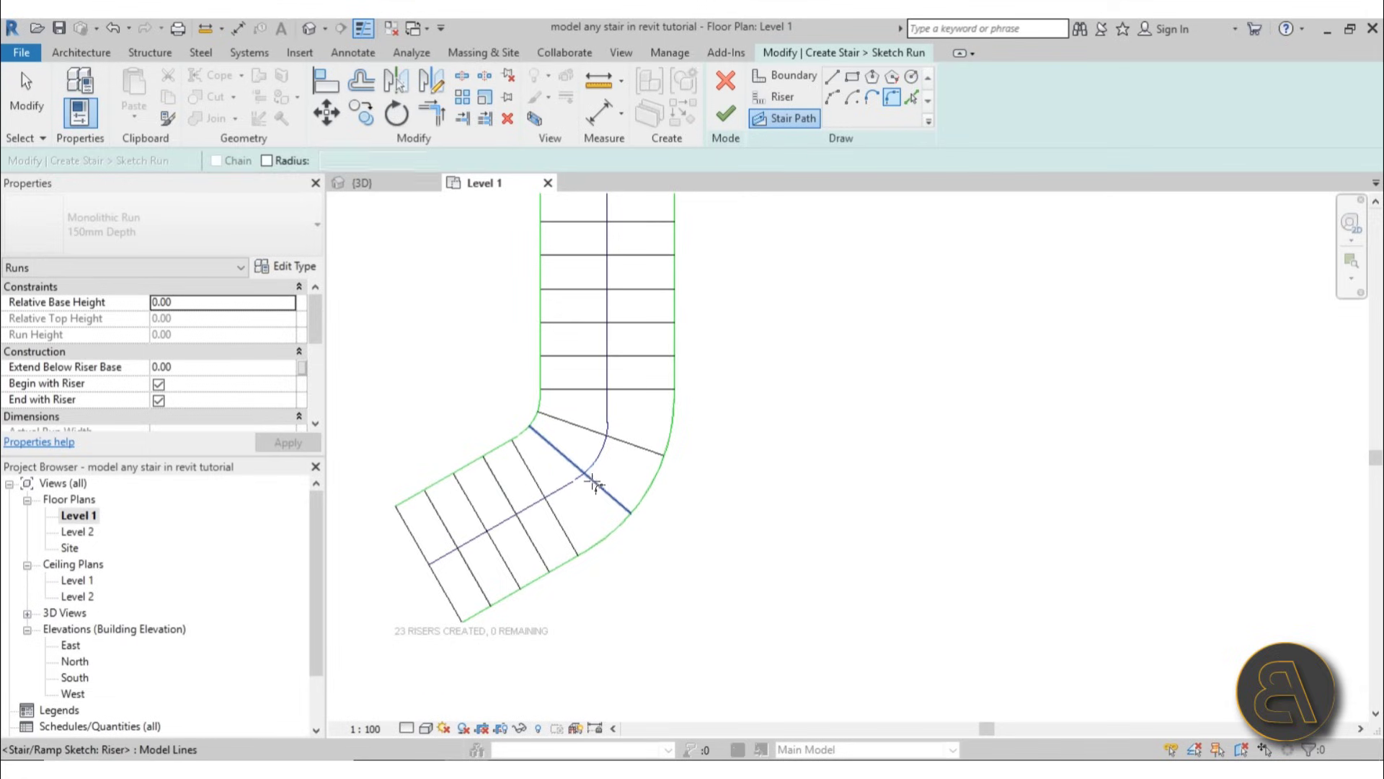
key(Escape)
- Set the radius of the stair path's fillet arc at the lower turn to 100
click(603, 463)
click(573, 436)
text(1)
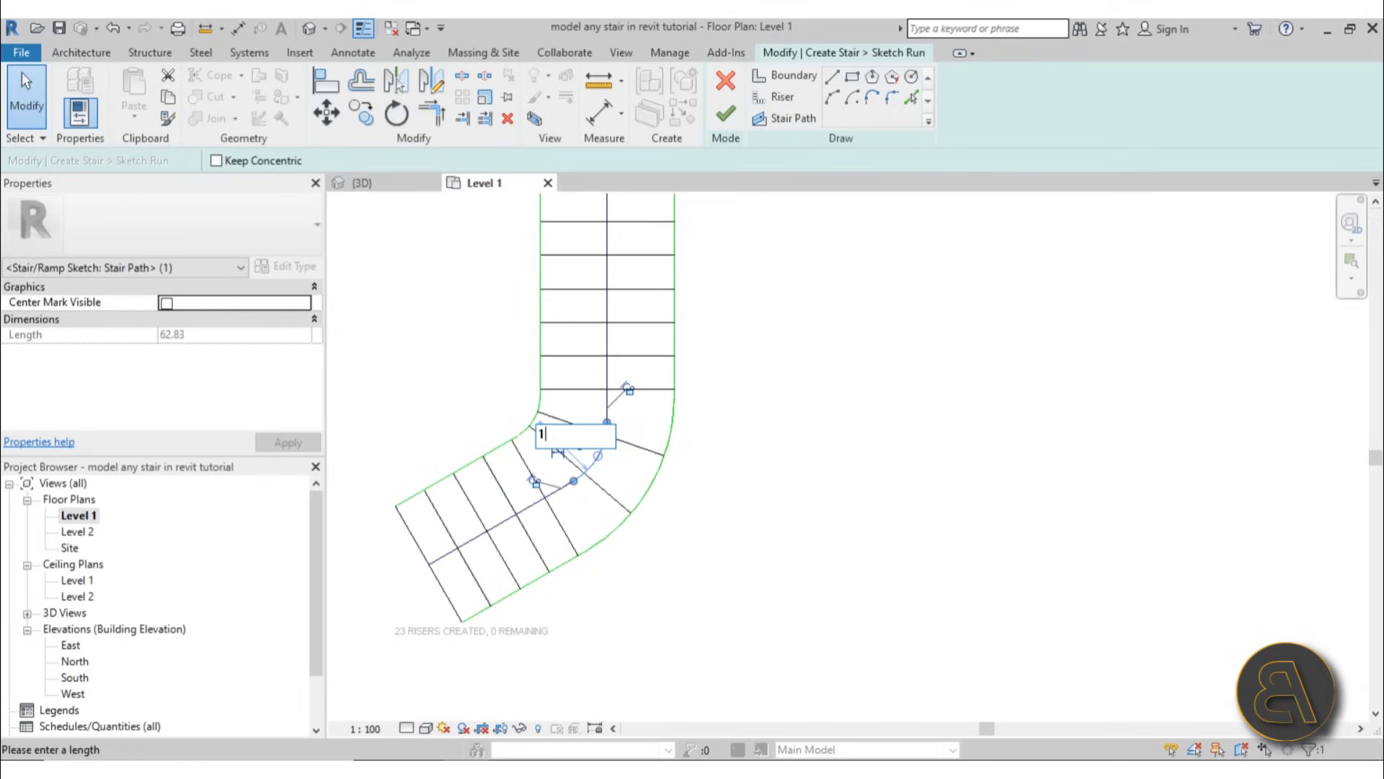
text(00)
key(Return)
click(701, 562)
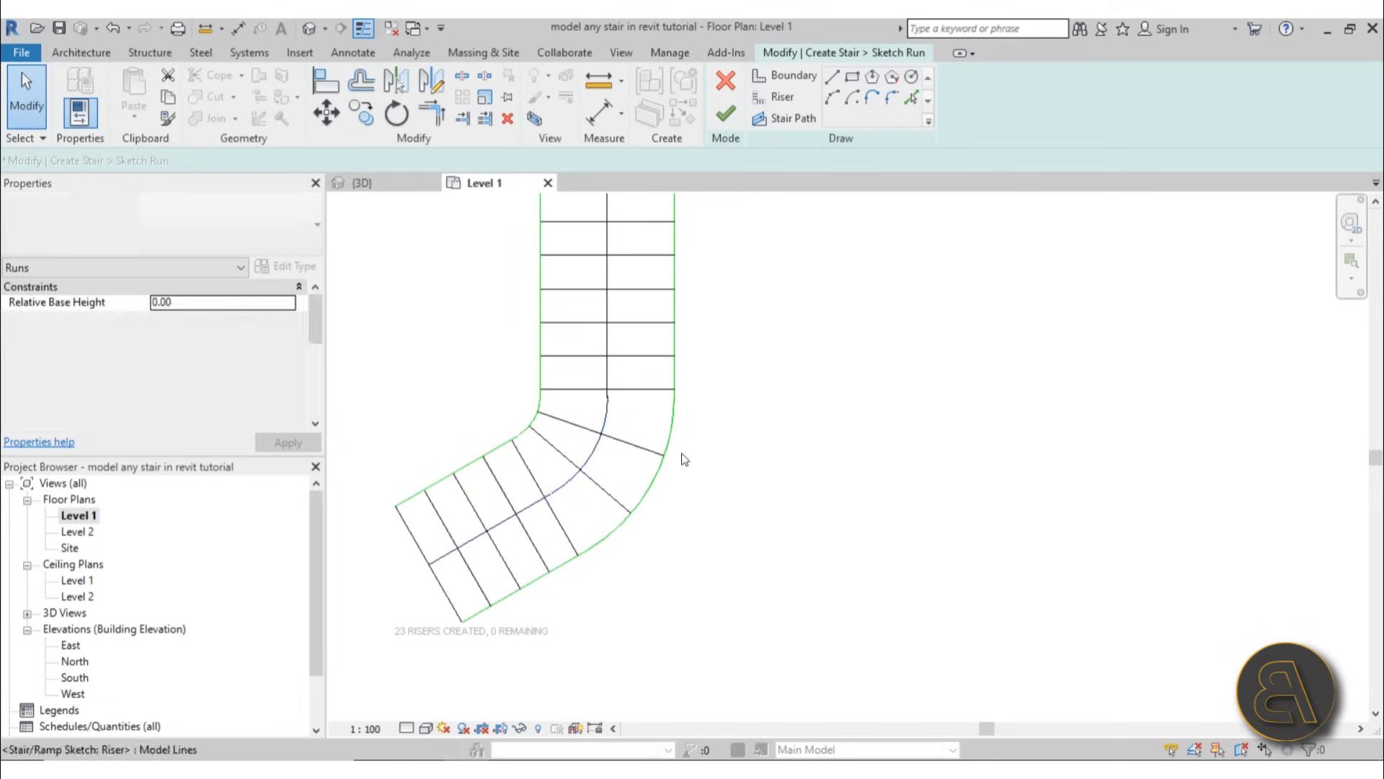
- Switch the run sketch back to Stair Path lines for work at the upper turn
middle_drag(738, 376, 708, 471)
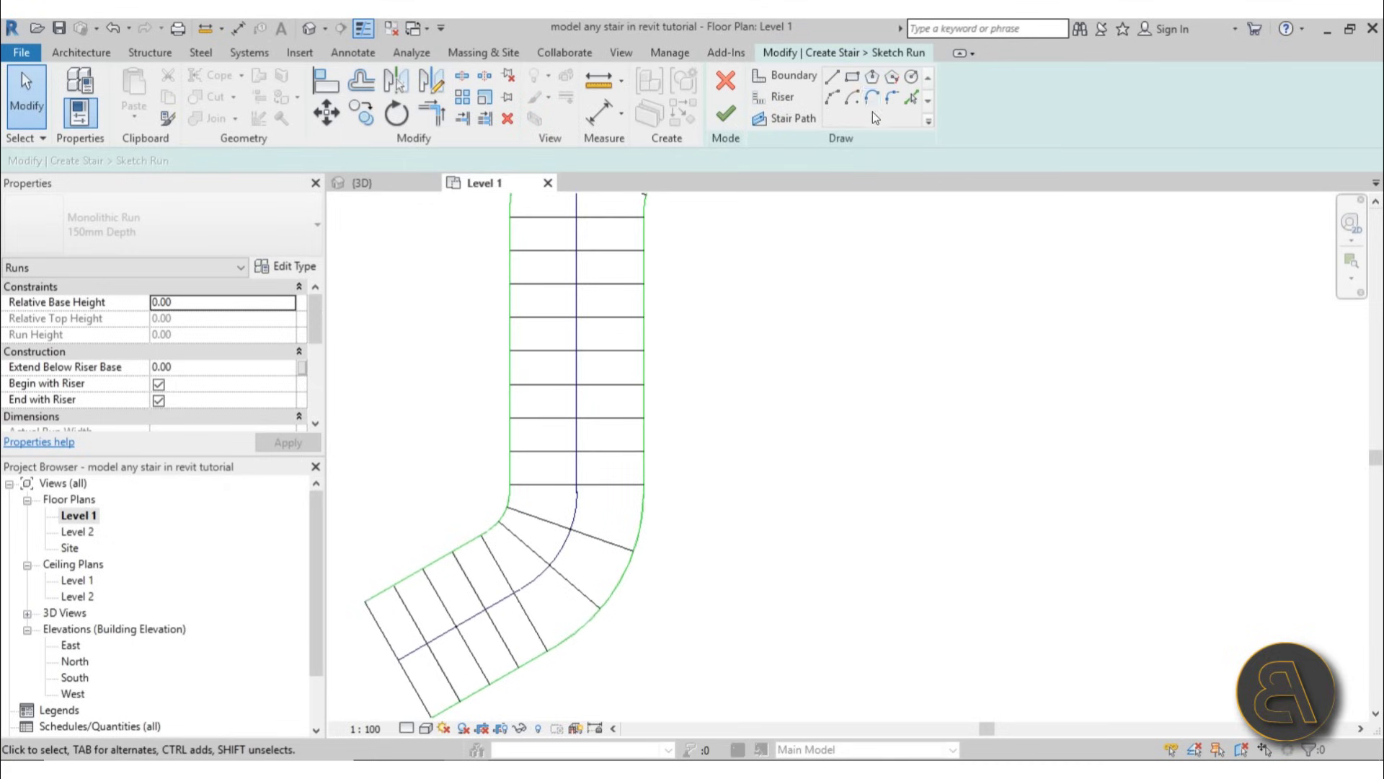
click(893, 98)
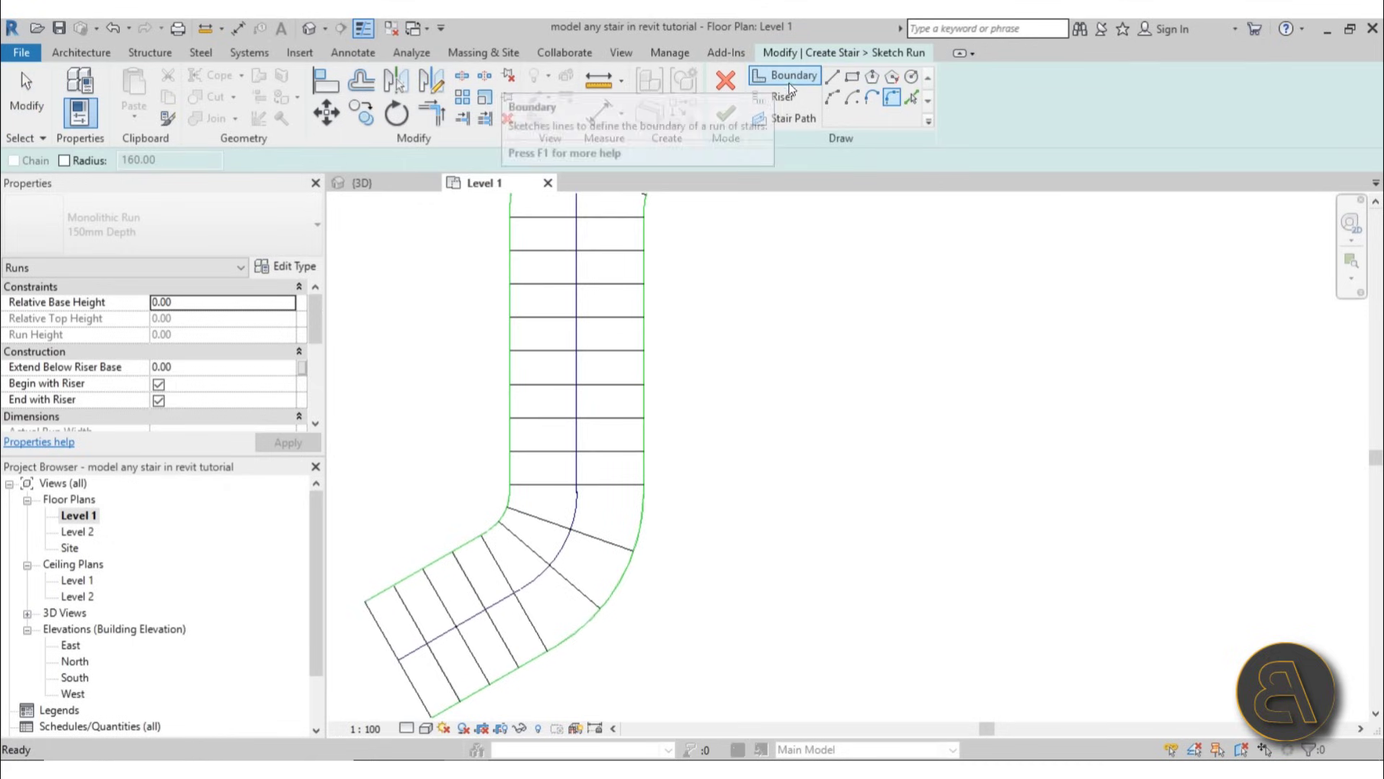
click(790, 119)
middle_drag(748, 271, 722, 362)
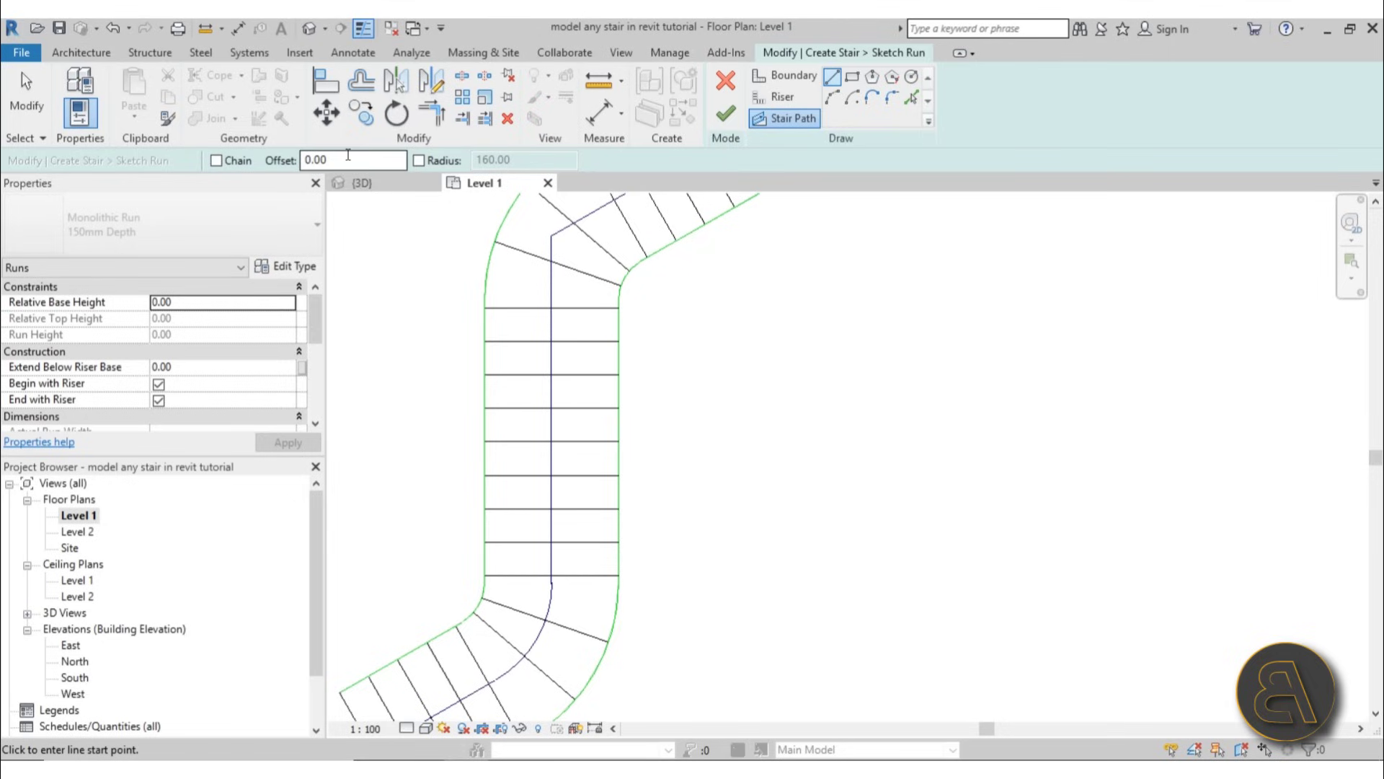
- Try to round the stair path's upper corner using the line tool with a preset radius of 100
drag(328, 159, 311, 159)
click(441, 161)
drag(513, 160, 442, 162)
text(10)
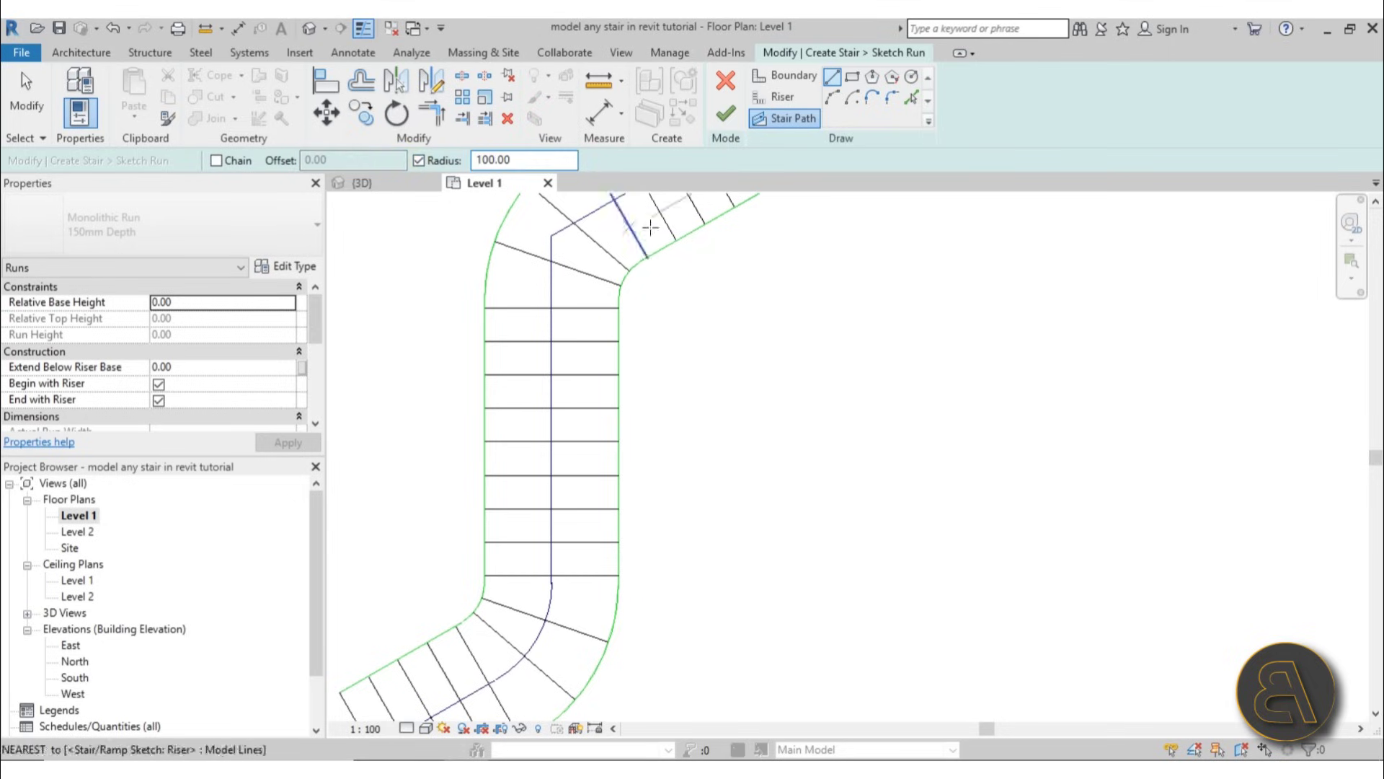
click(594, 211)
key(Escape)
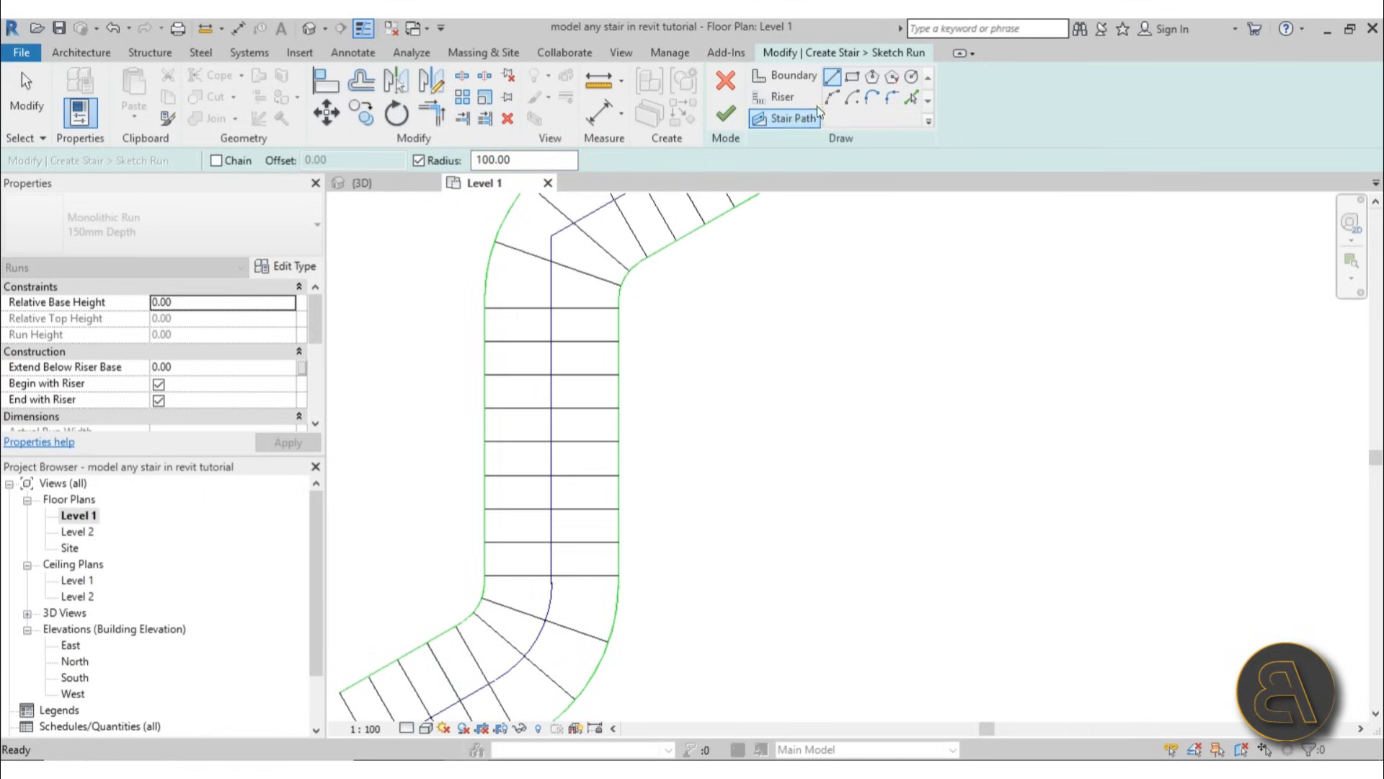
- Fillet the stair path's corner at the upper turn and set the arc's radius to 100
click(892, 96)
click(579, 214)
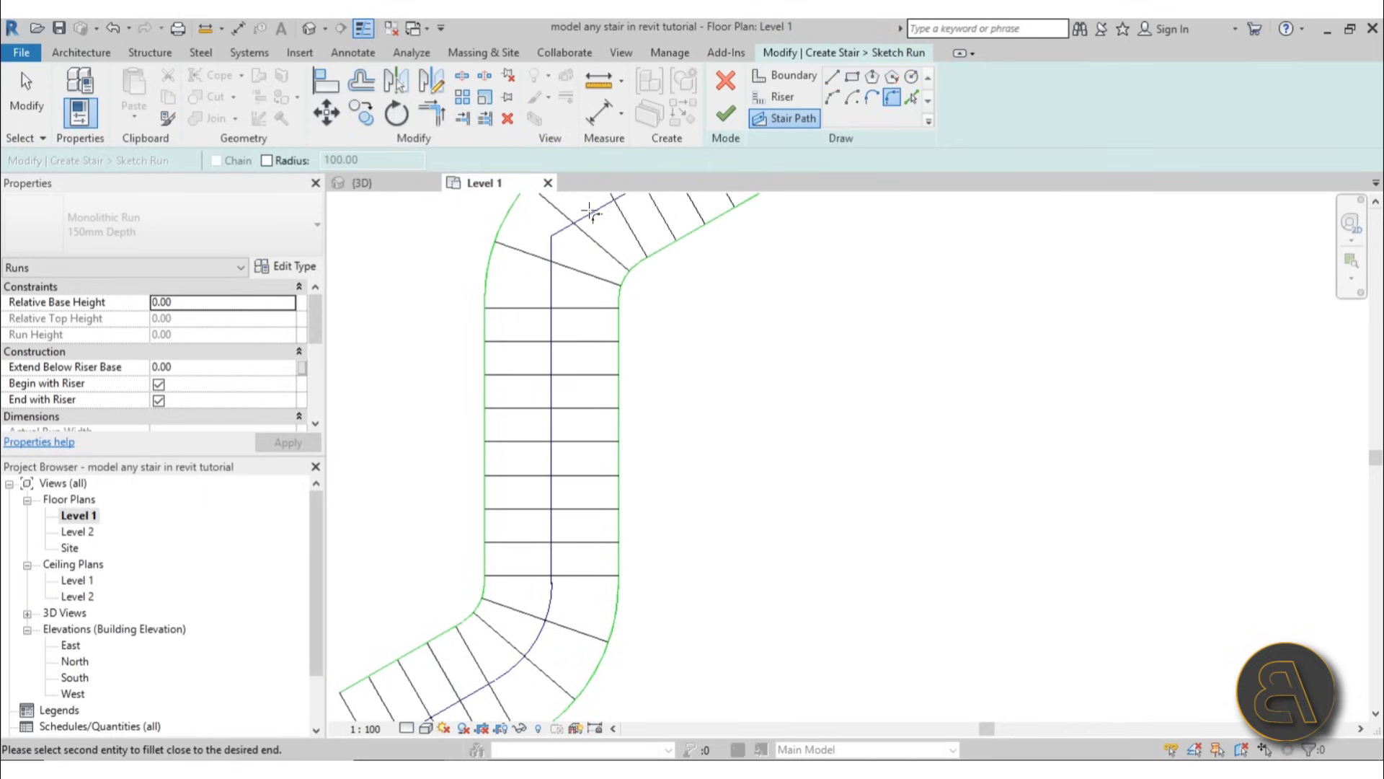
click(552, 268)
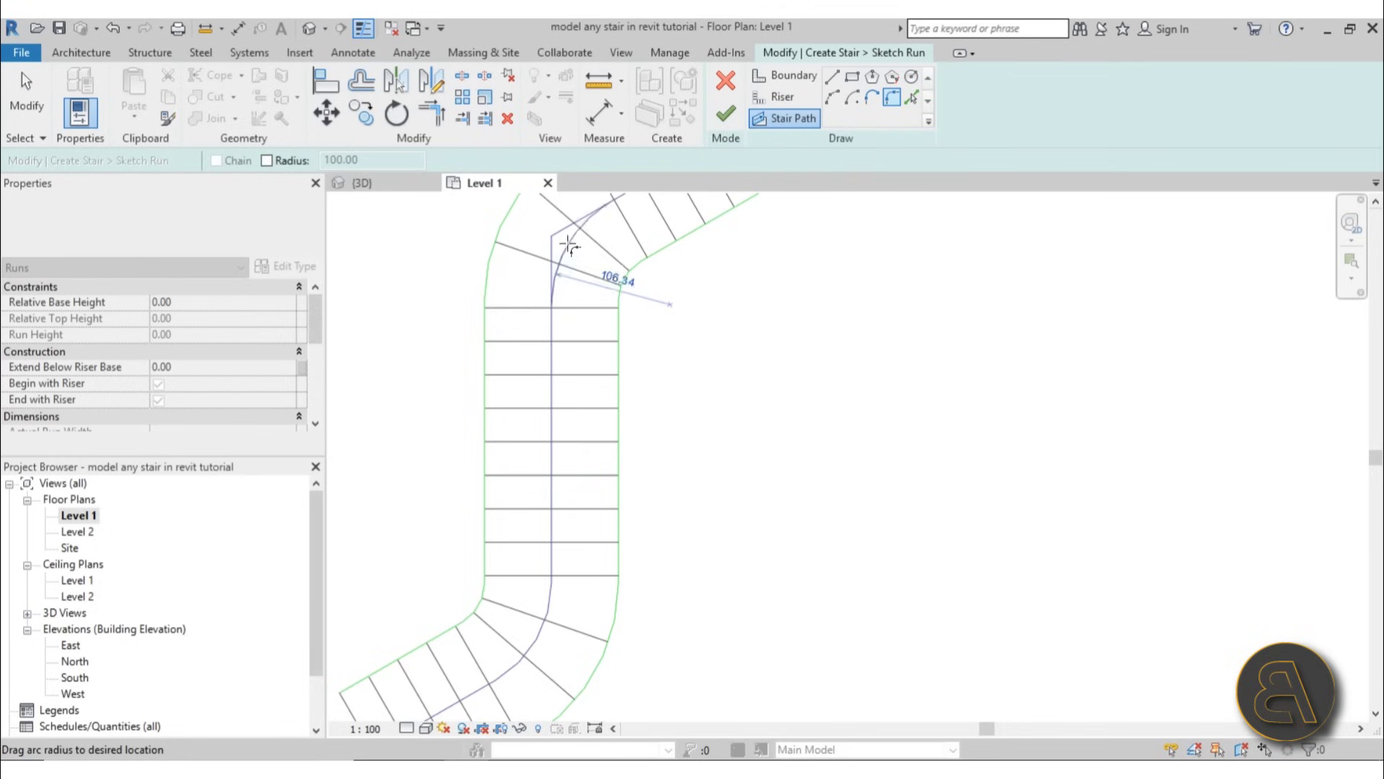
click(568, 247)
click(617, 254)
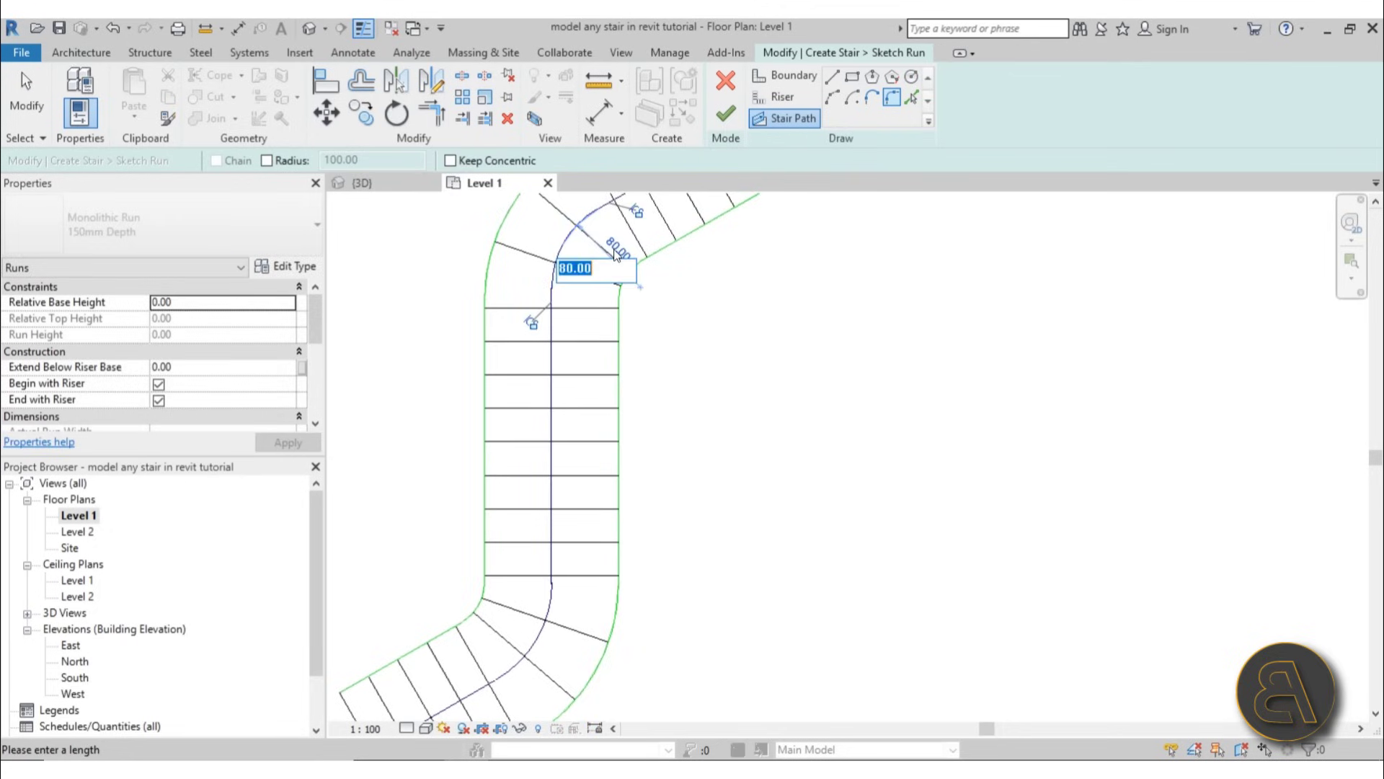
text(100)
key(Return)
scroll(701, 372, down, 3)
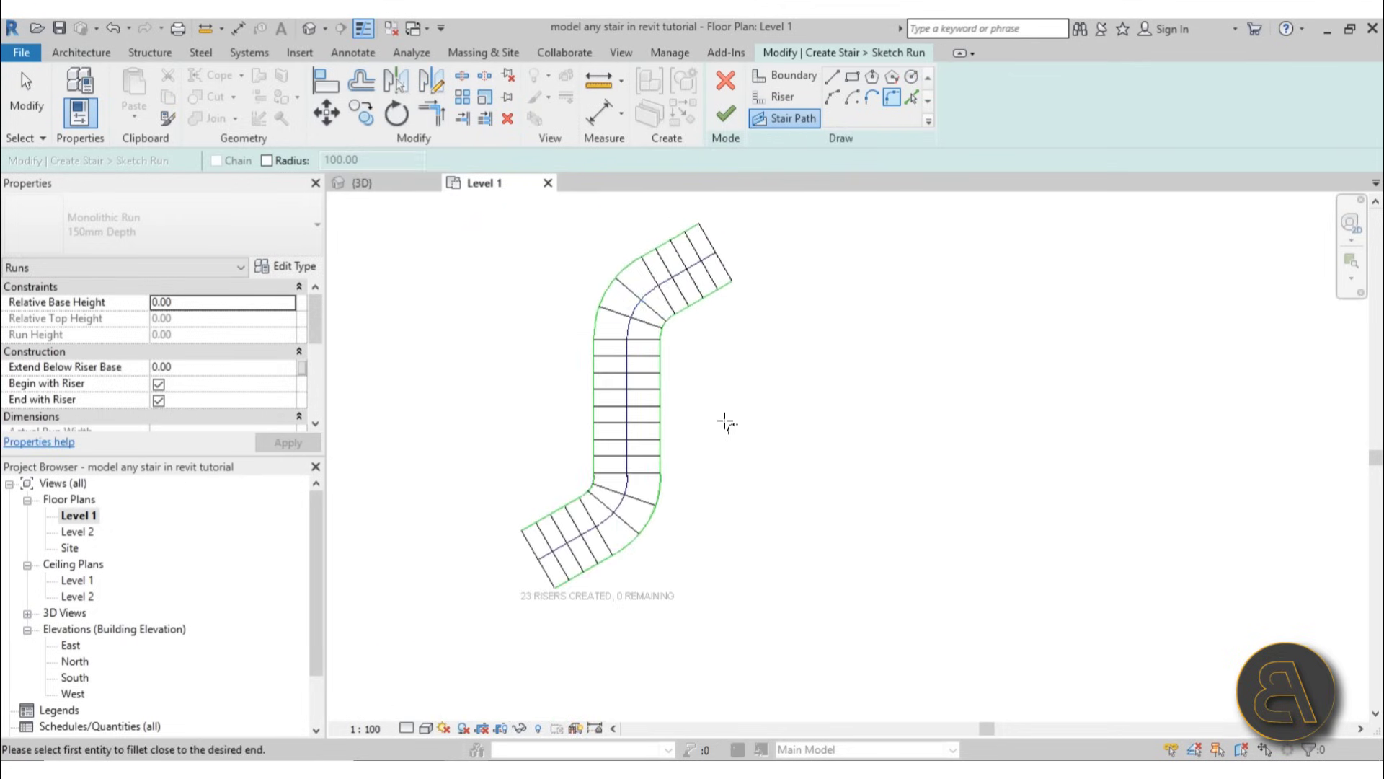
key(Escape)
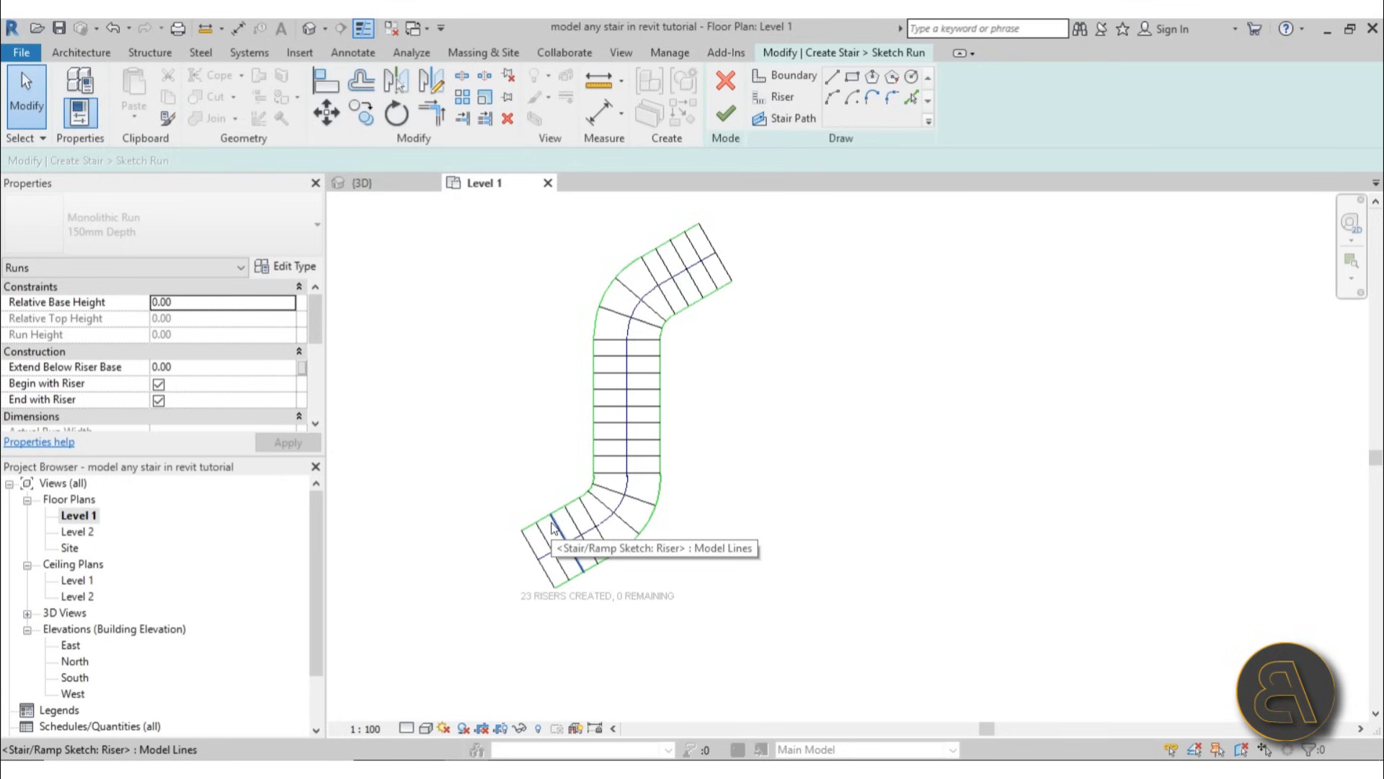
- Finish the run sketch and the stair, and open the default 3D view
click(724, 115)
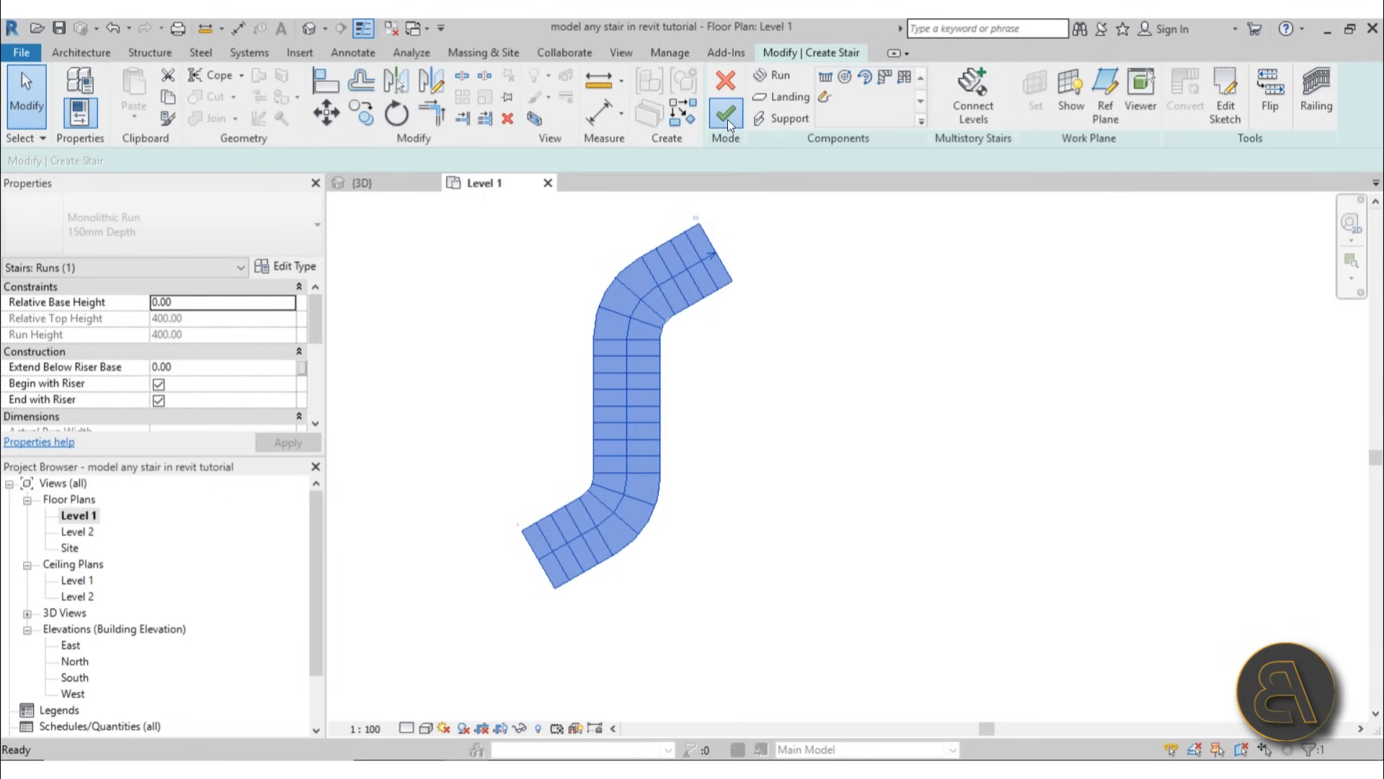
click(726, 115)
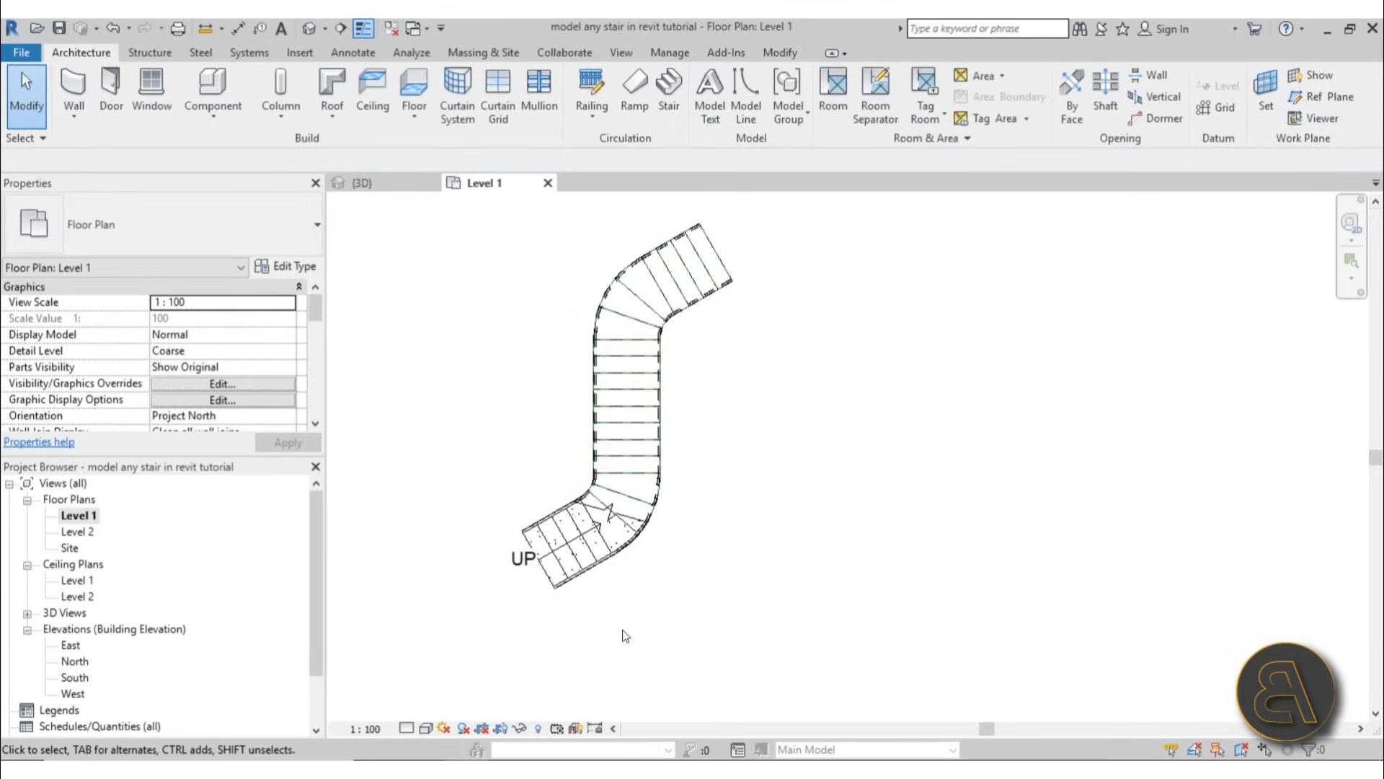
click(304, 32)
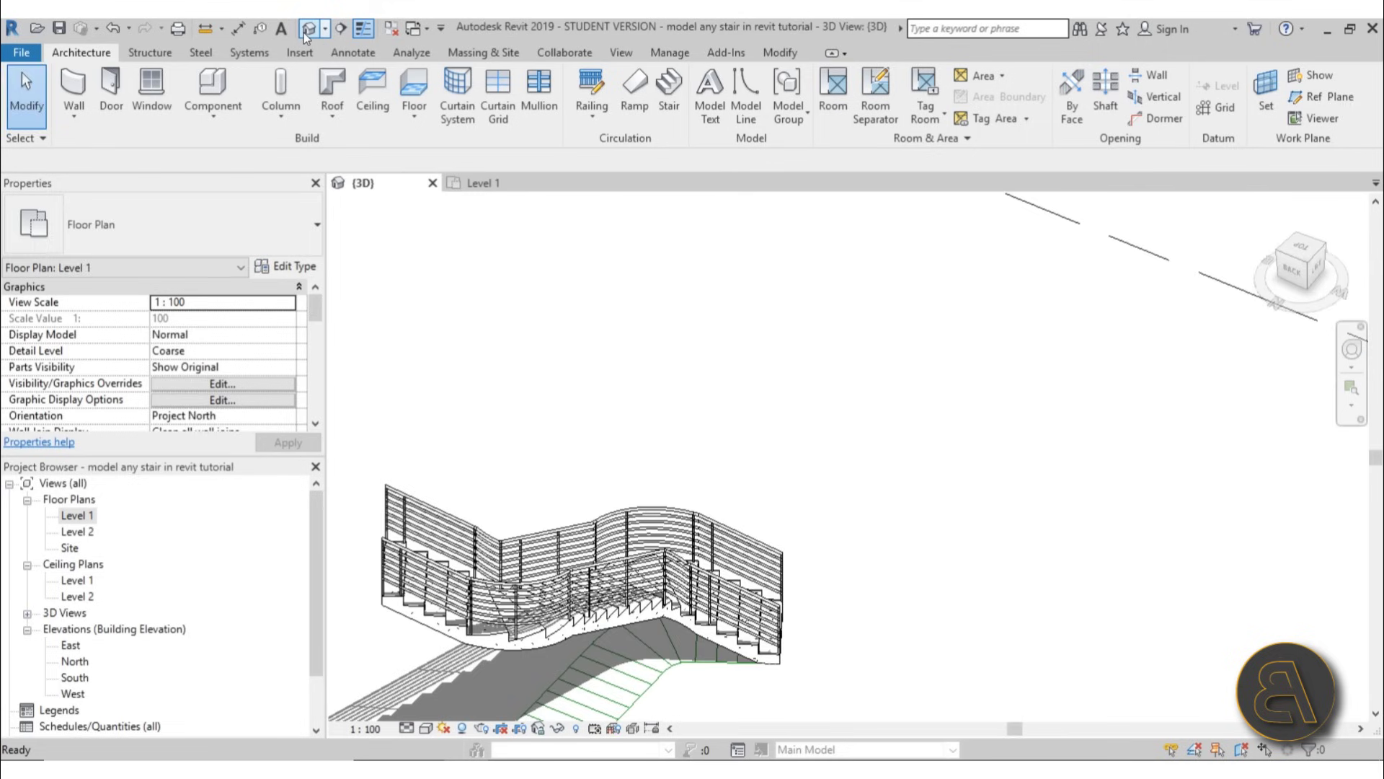
- Select the stair together with its sketch guide lines, filter the selection to the Lines category only, and delete those lines
shift+middle_drag(884, 570, 285, 426)
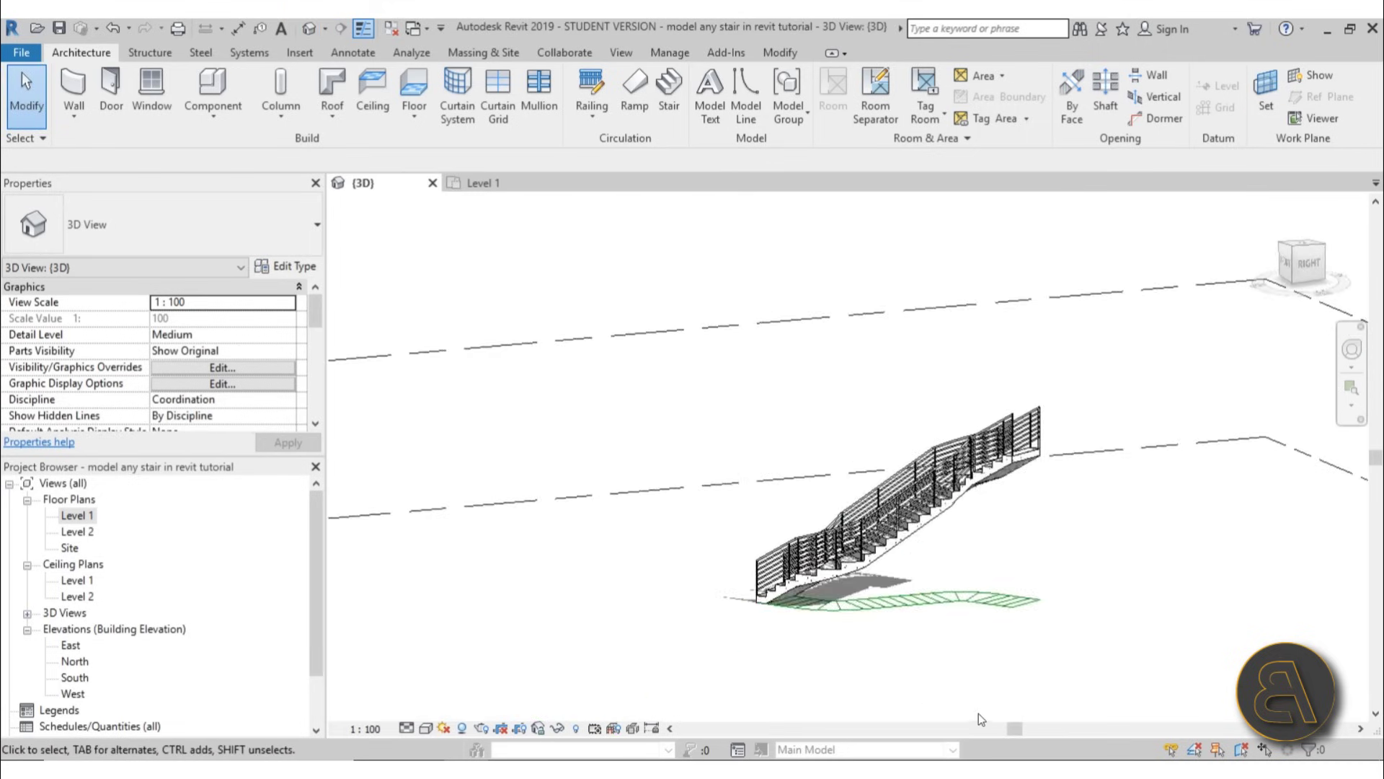
middle_drag(979, 712, 855, 656)
drag(473, 275, 976, 672)
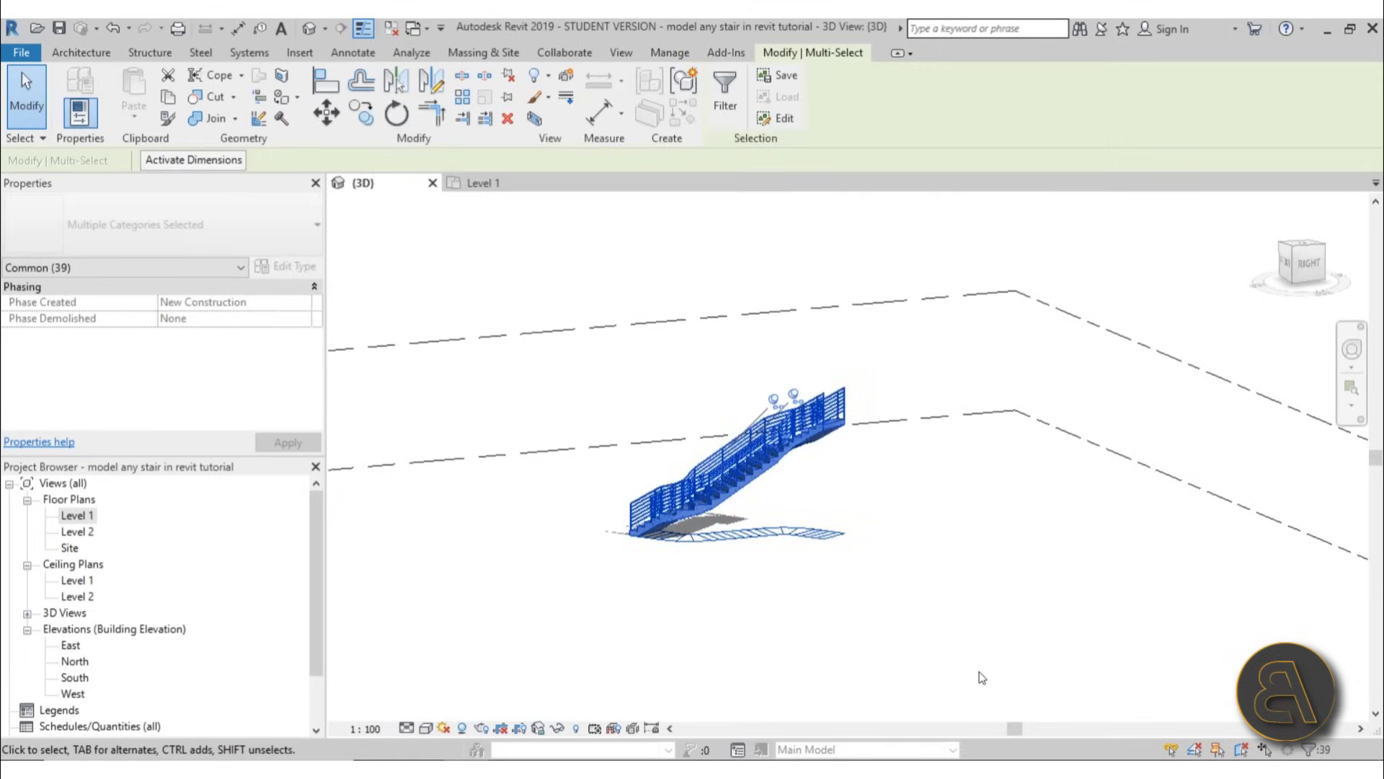
click(724, 105)
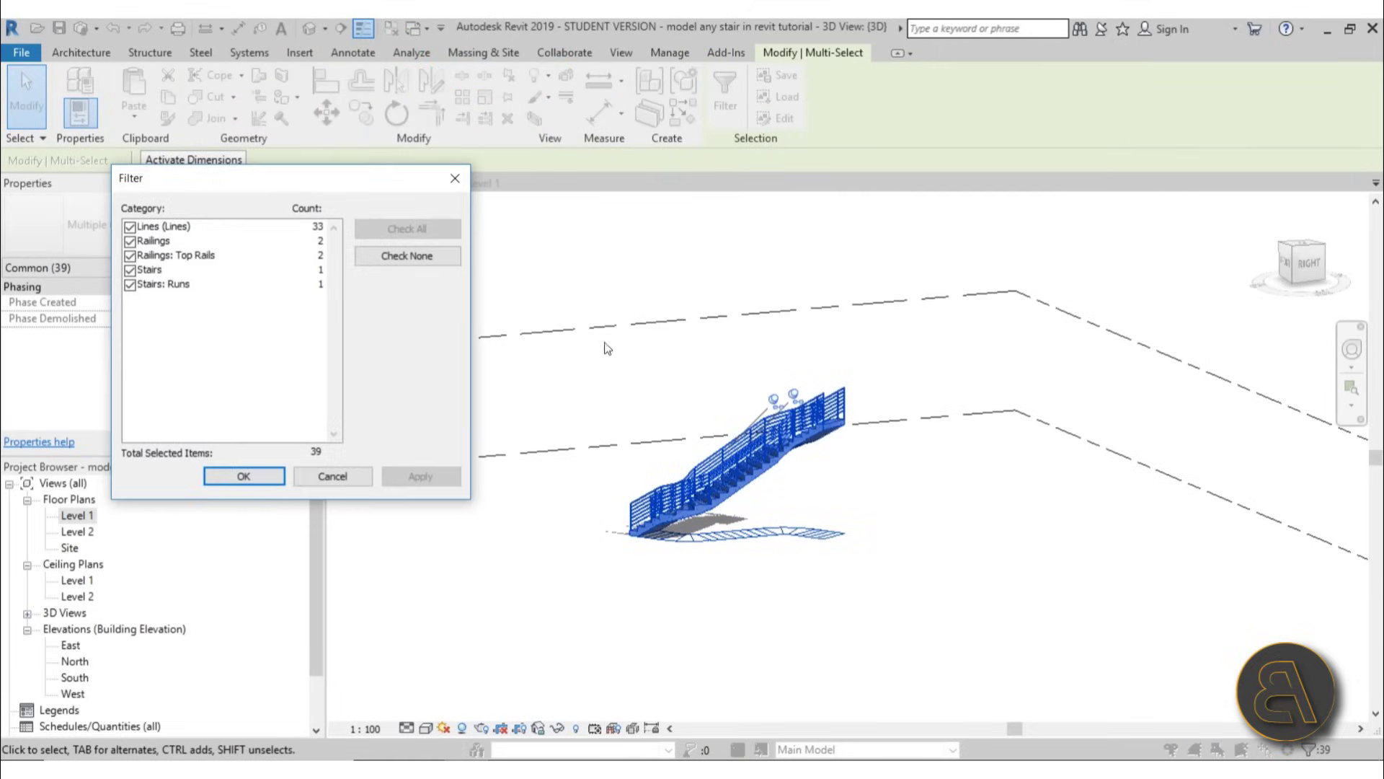
click(407, 255)
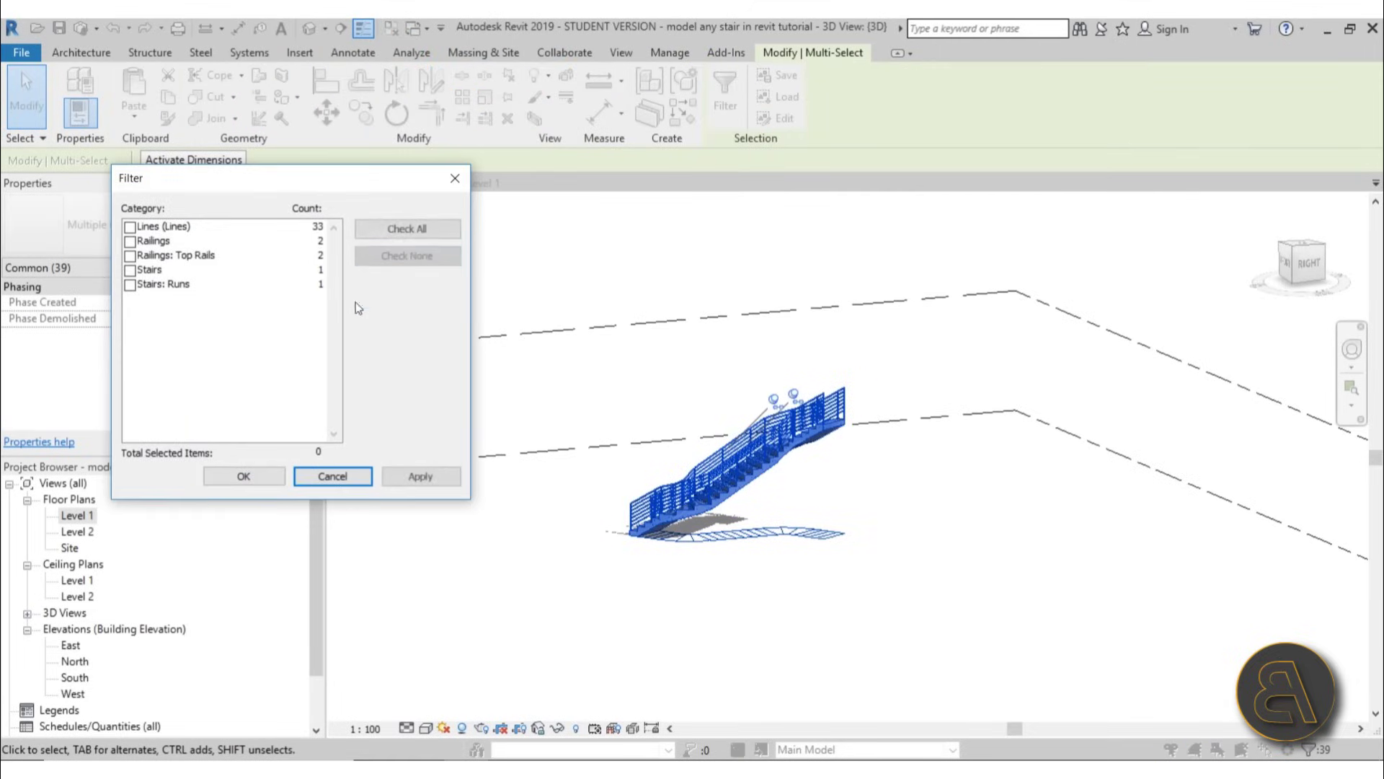
click(131, 227)
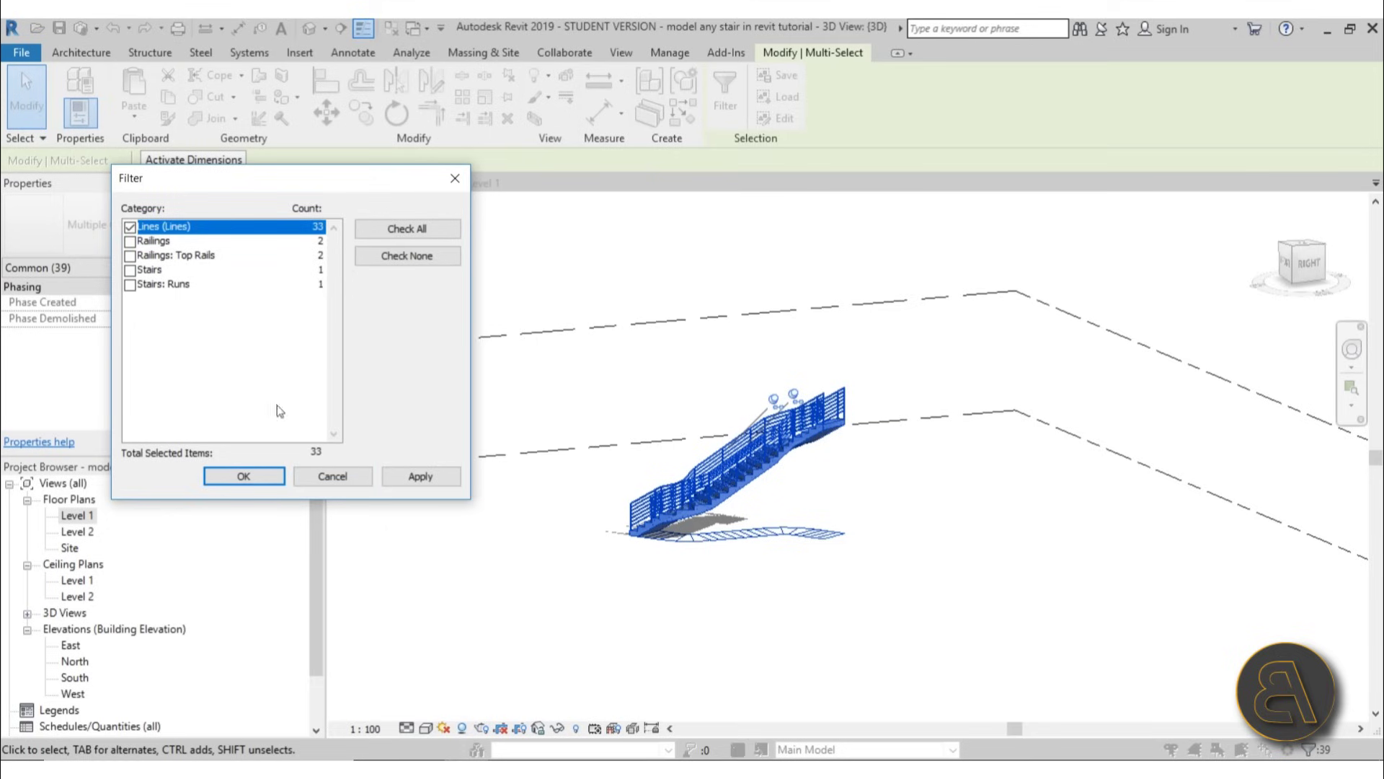
click(436, 477)
key(Return)
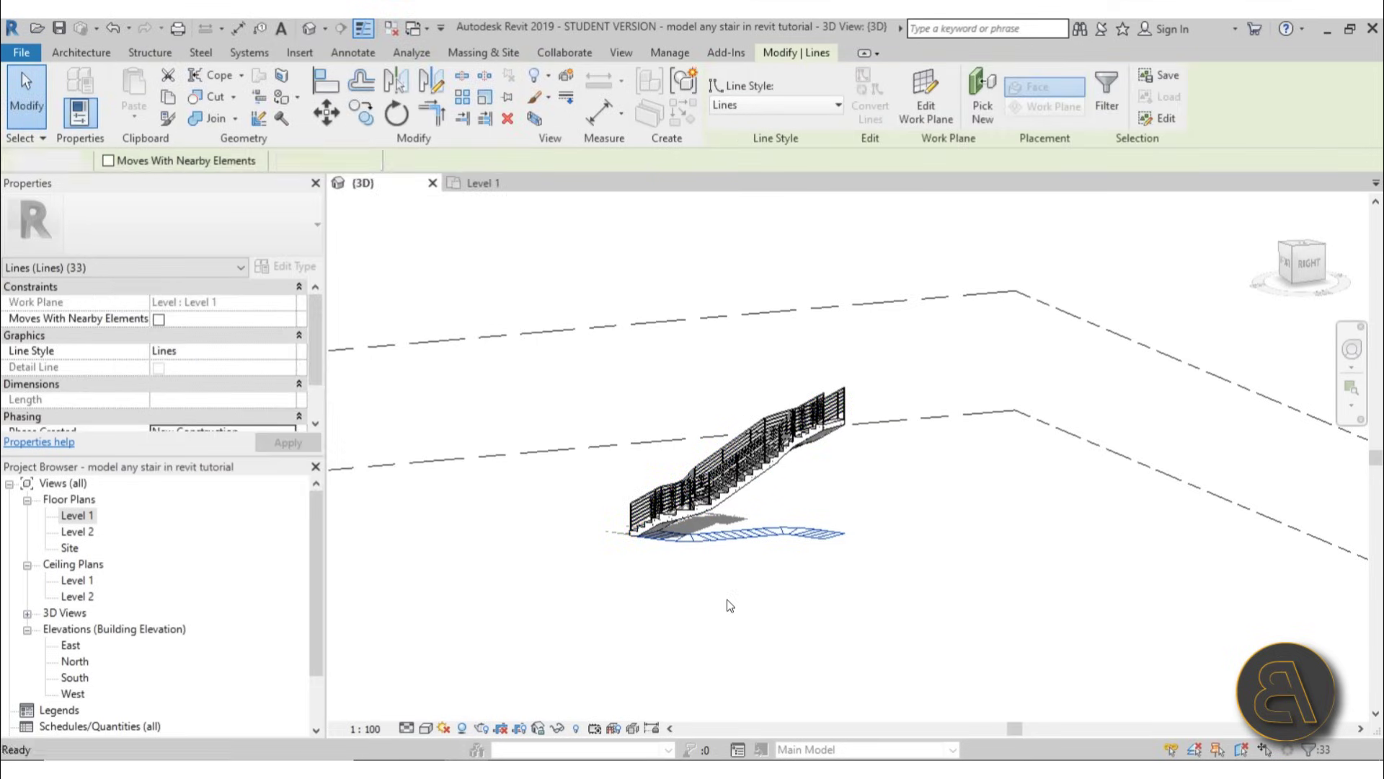
click(727, 599)
- Examine the finished stair and its railings from several sides and close up in the 3D view
shift+middle_drag(727, 599, 575, 538)
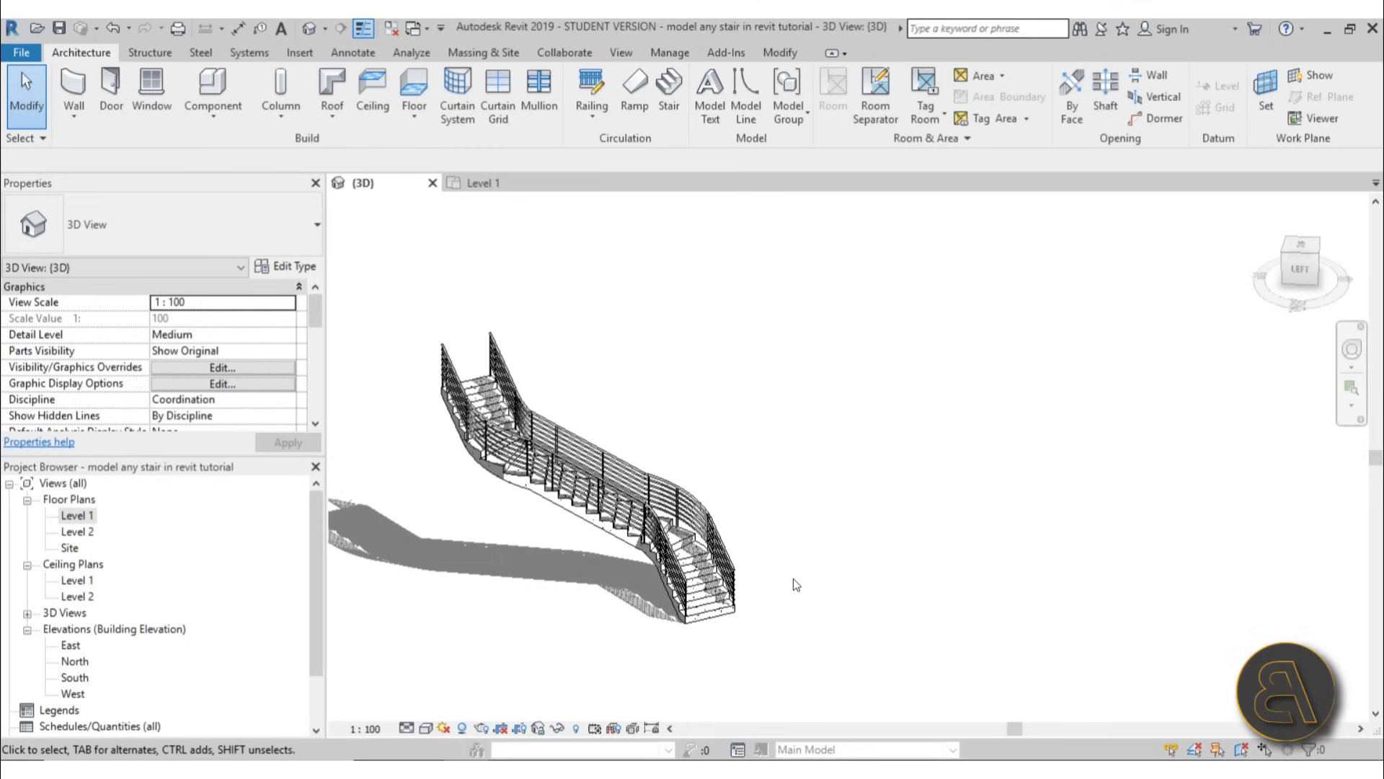
shift+middle_drag(799, 580, 742, 635)
scroll(850, 523, up, 2)
shift+middle_drag(878, 560, 819, 566)
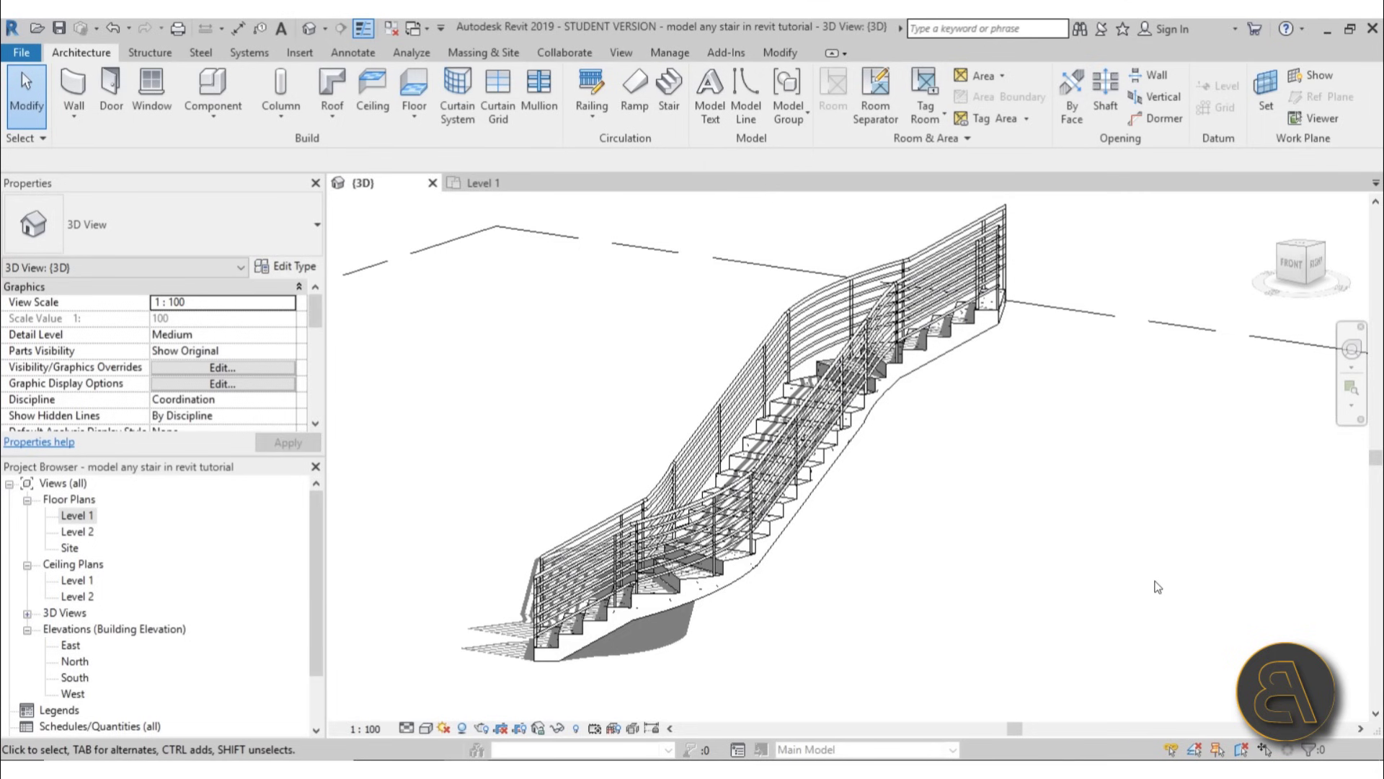